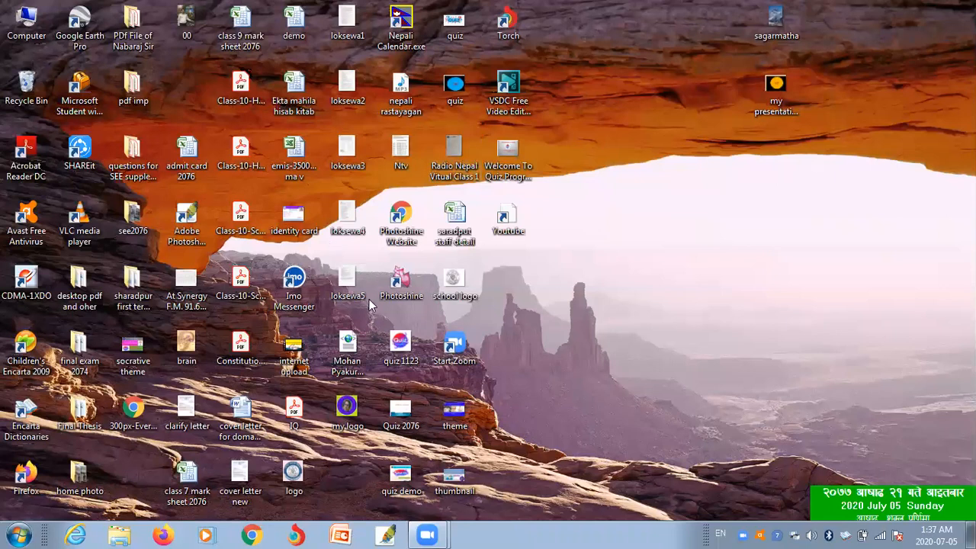
- Launch Chrome and switch the Google profile to the second signed-in account
left_click(253, 534)
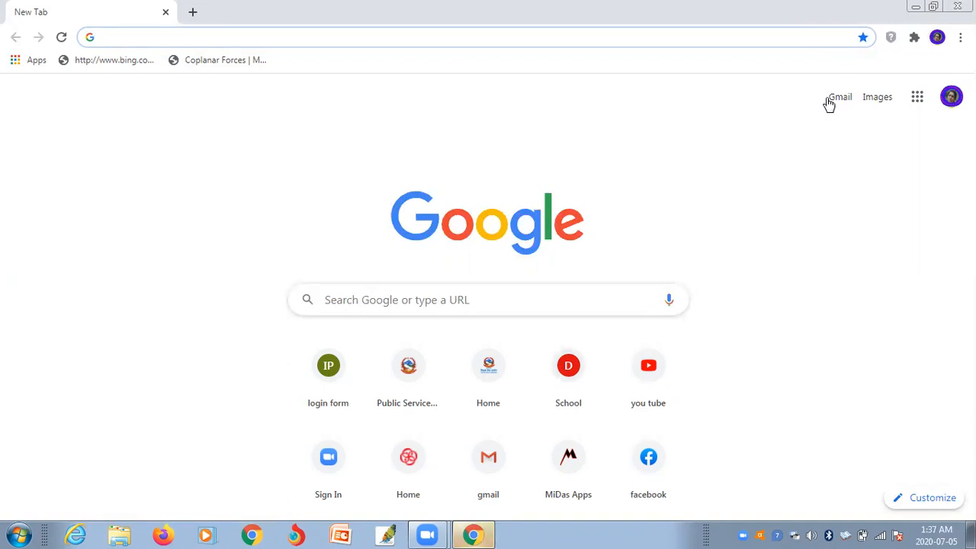
left_click(951, 96)
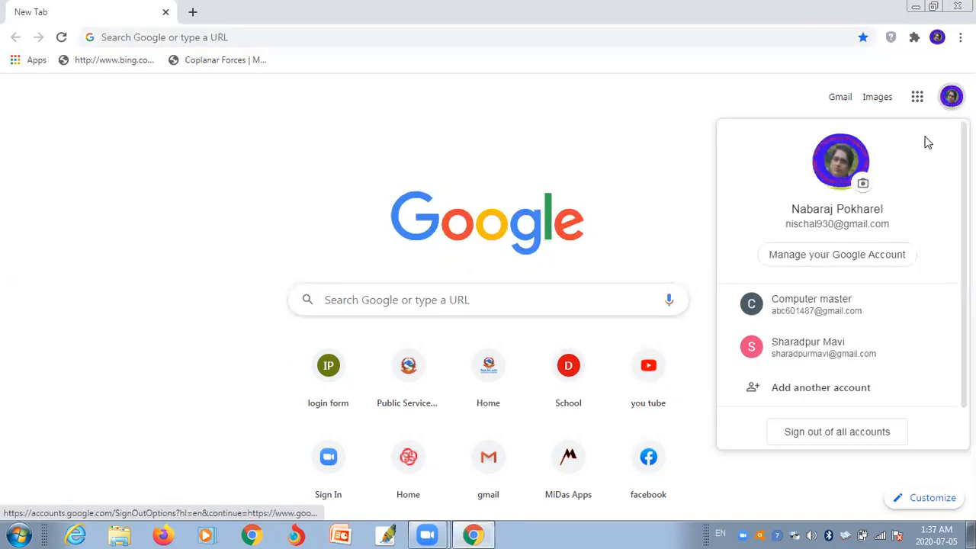
left_click(841, 312)
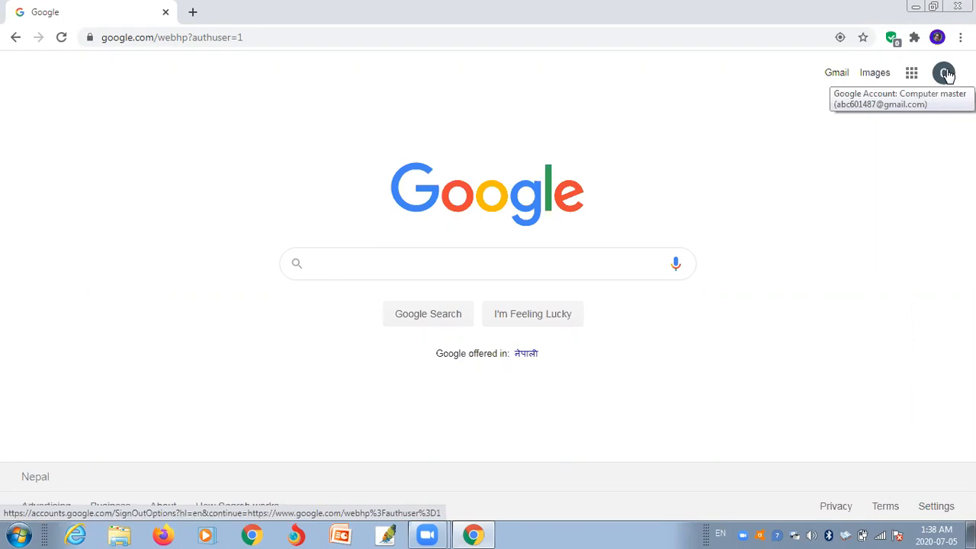
left_click(248, 36)
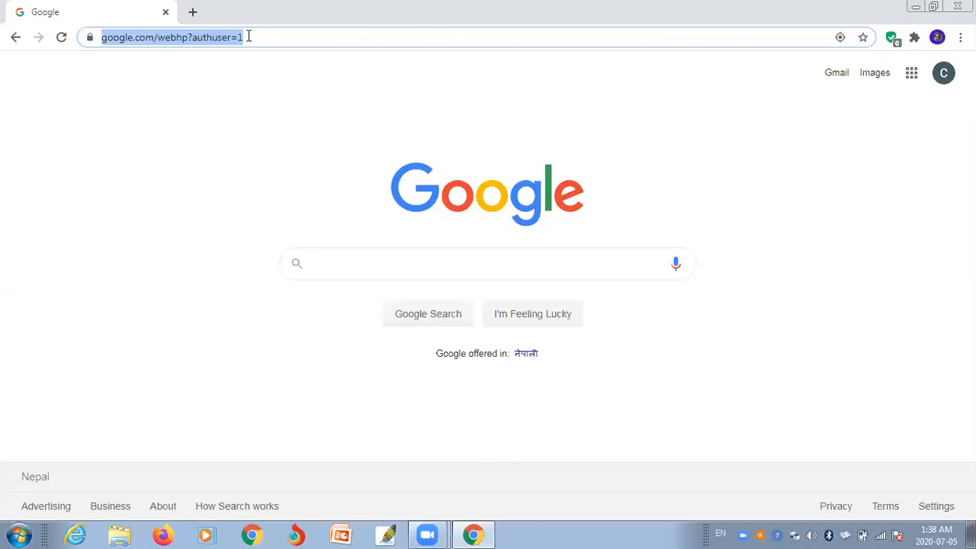
type("www.")
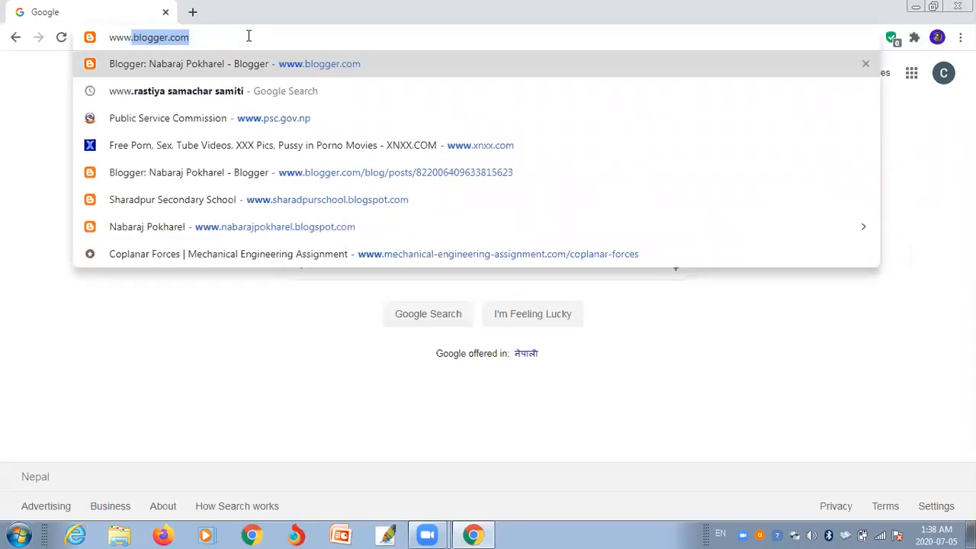
type("socr")
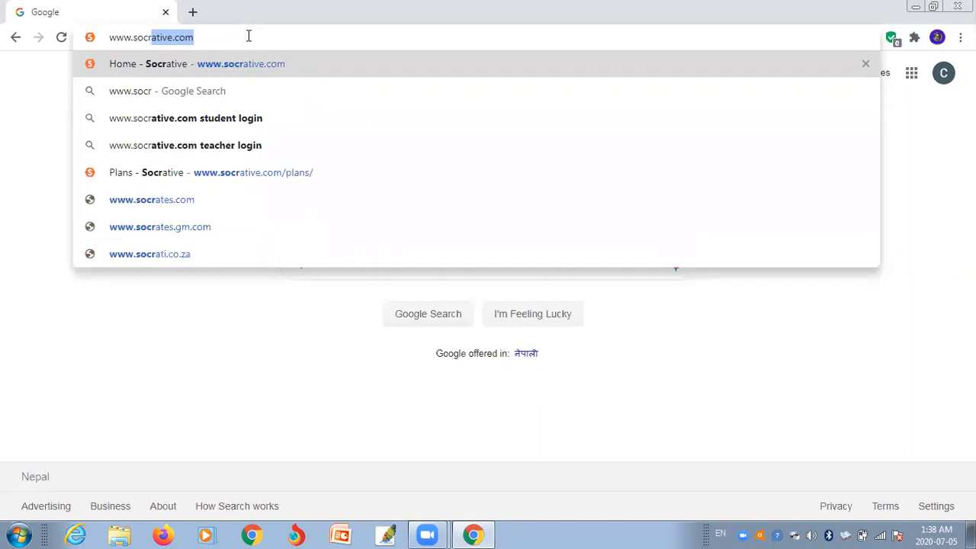
key("Return")
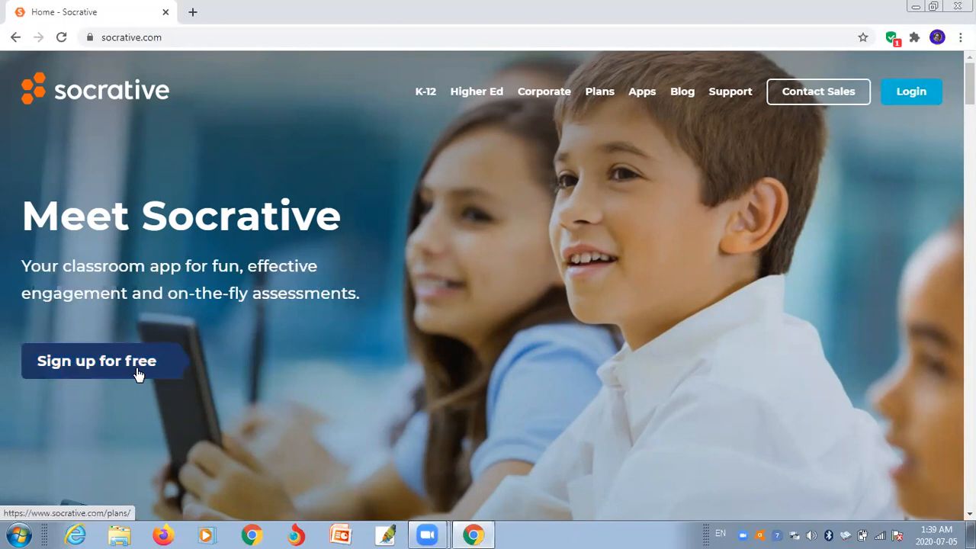
- Open Socrative's Teacher Login page and clear the autofilled email and password fields
left_click(925, 94)
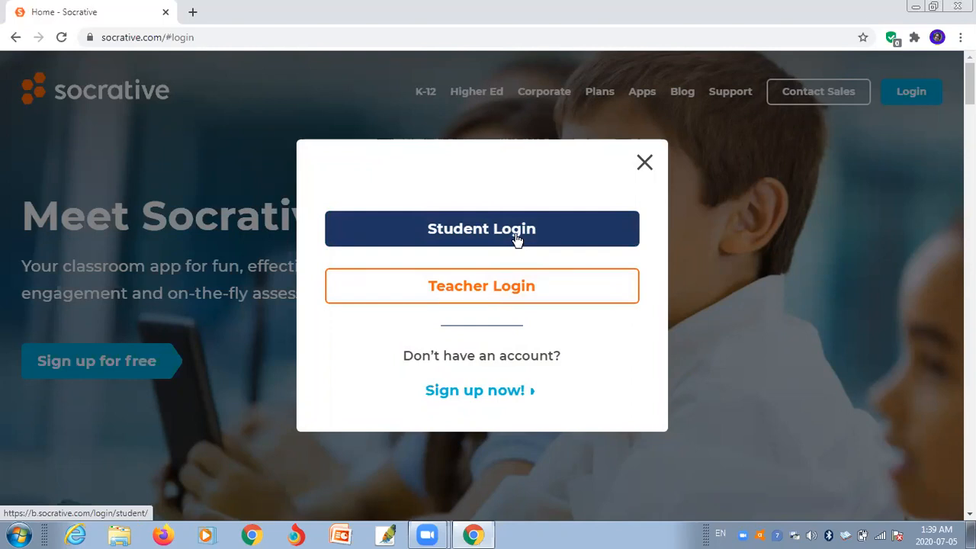
left_click(507, 288)
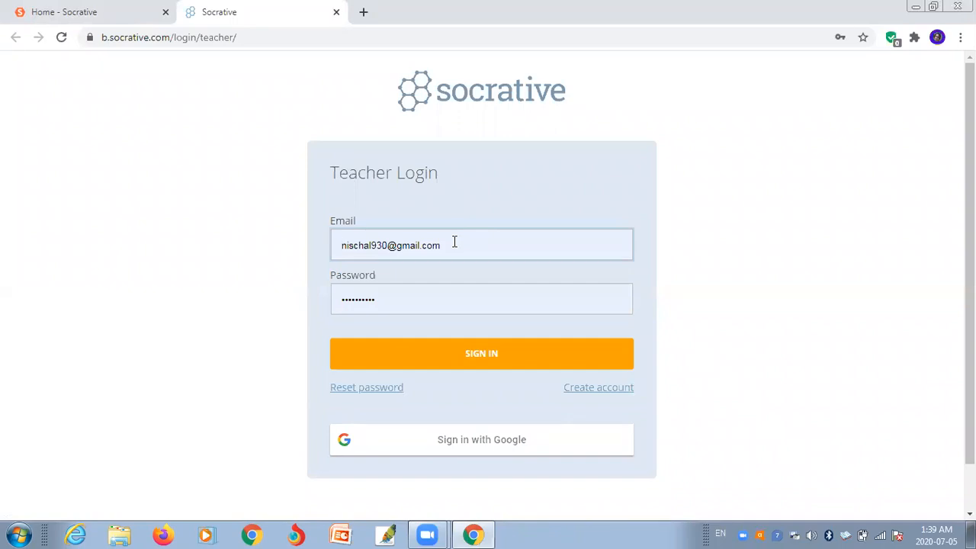
left_click_drag(455, 242, 342, 244)
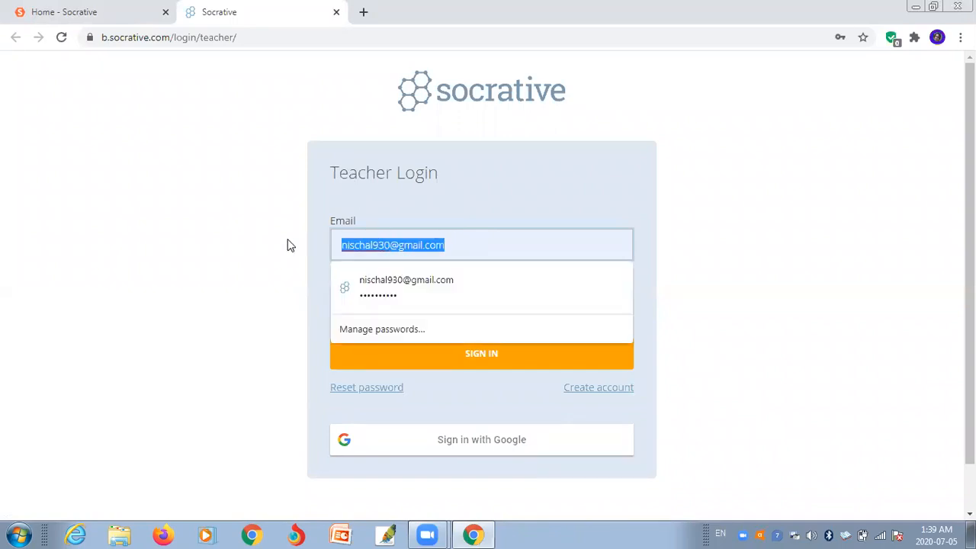
key("BackSpace")
left_click(746, 306)
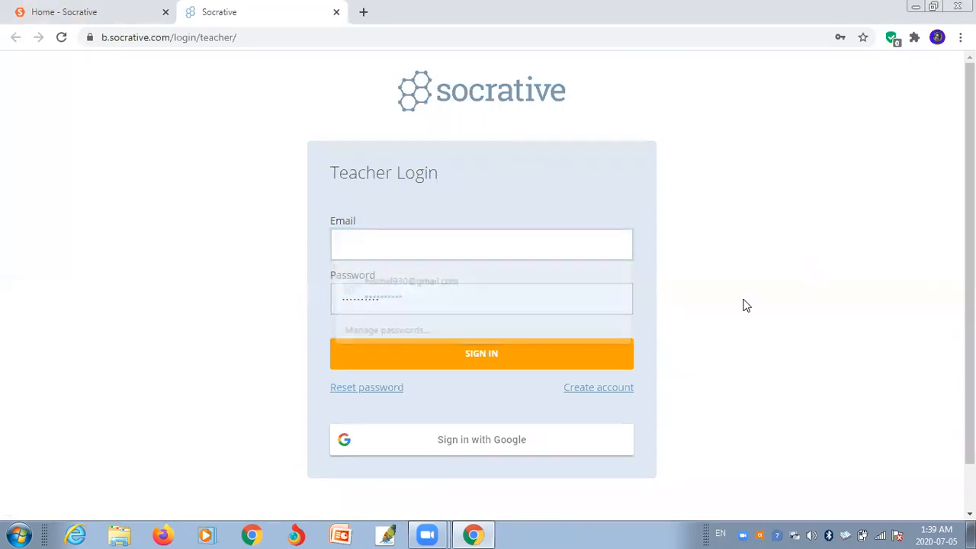
double_click(450, 295)
key("BackSpace")
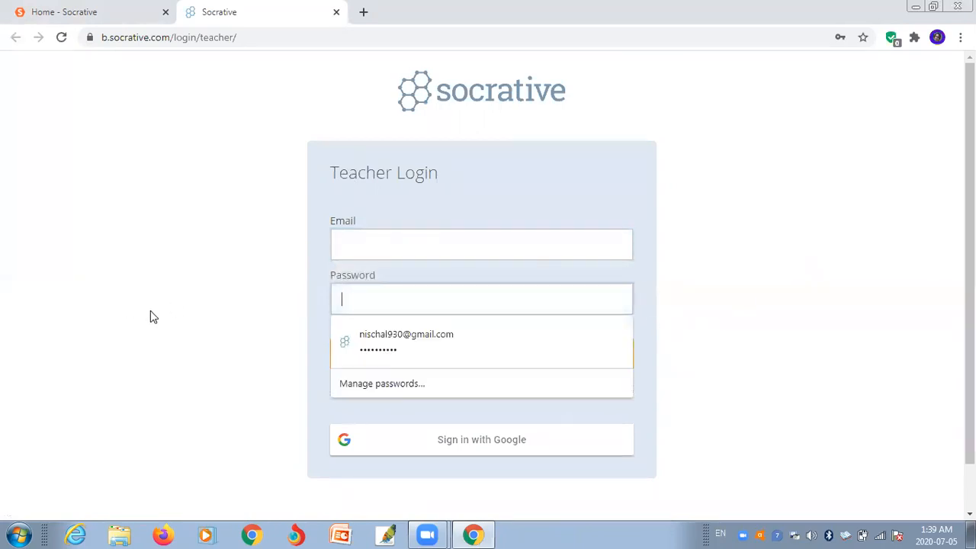
left_click(851, 338)
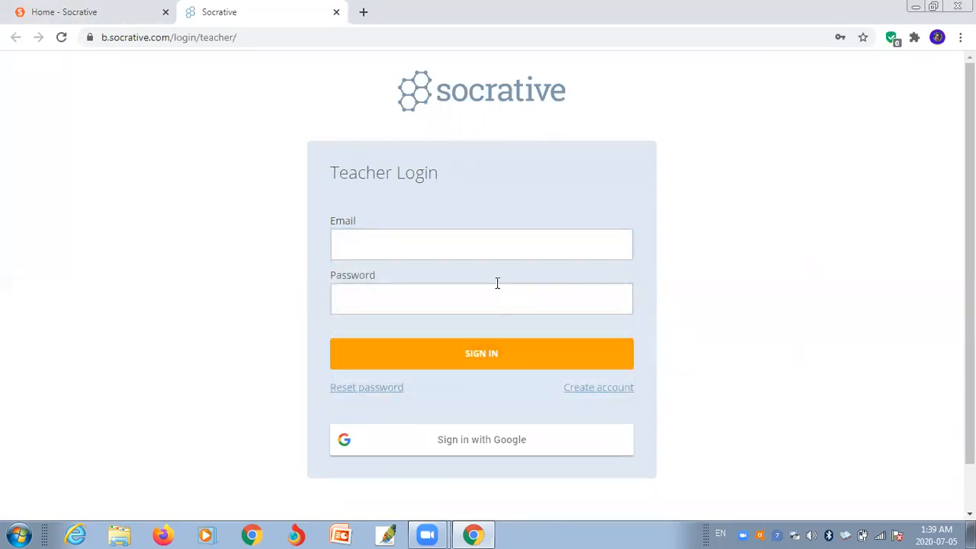
left_click(426, 243)
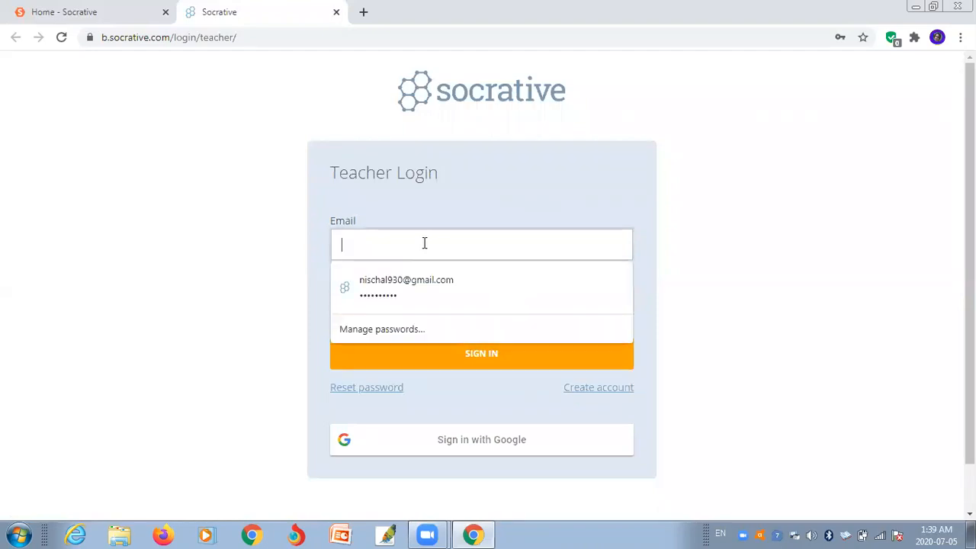
left_click(785, 287)
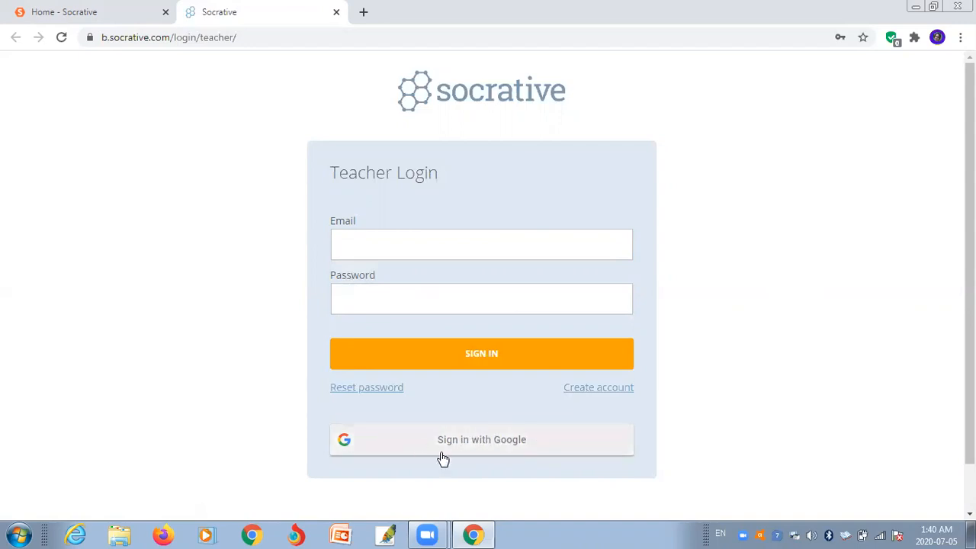
- Sign in with Google as the second account, allow access, and start a new teacher account
left_click(488, 441)
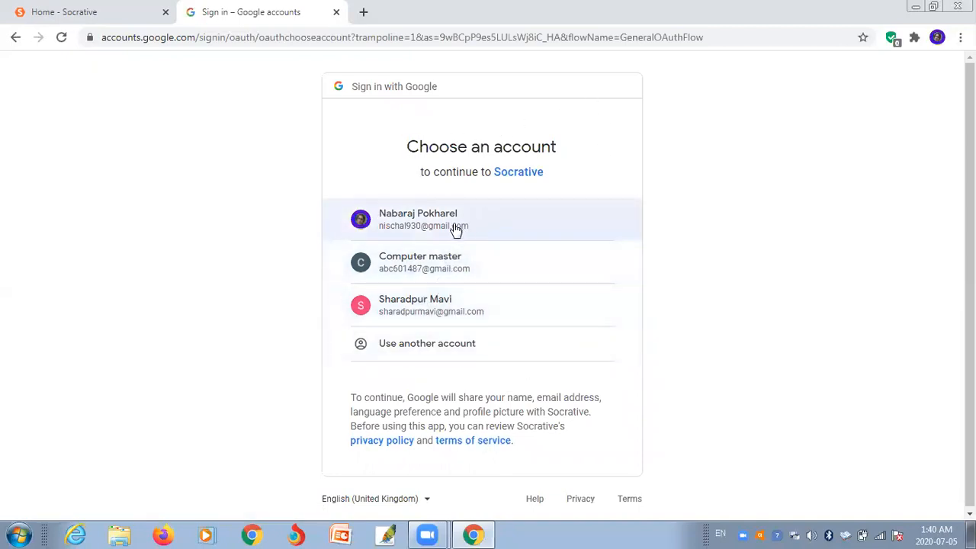
left_click(446, 264)
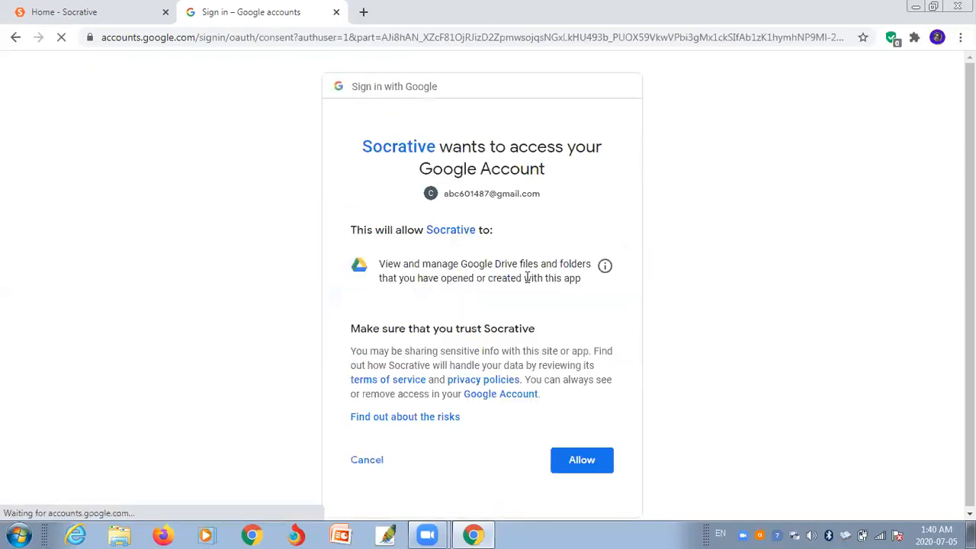
left_click(584, 459)
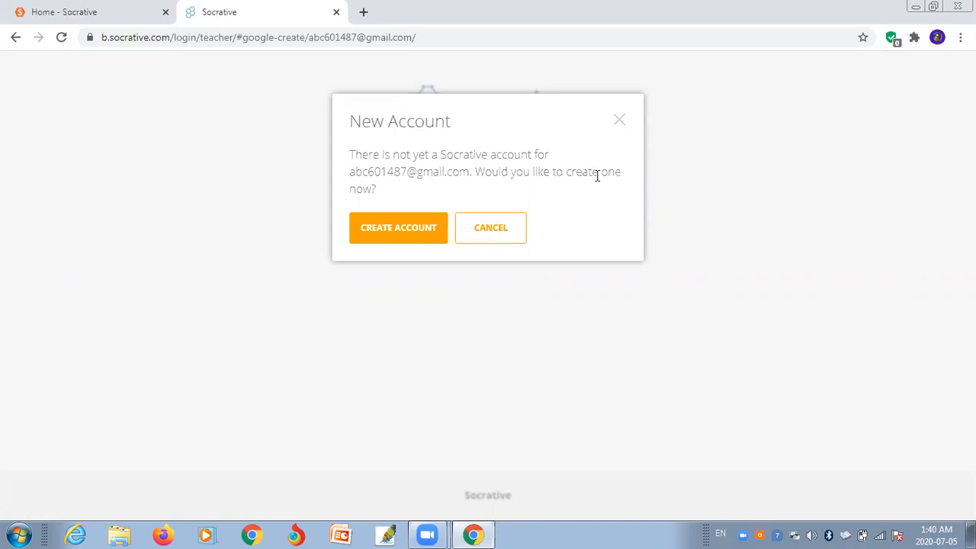
left_click(409, 227)
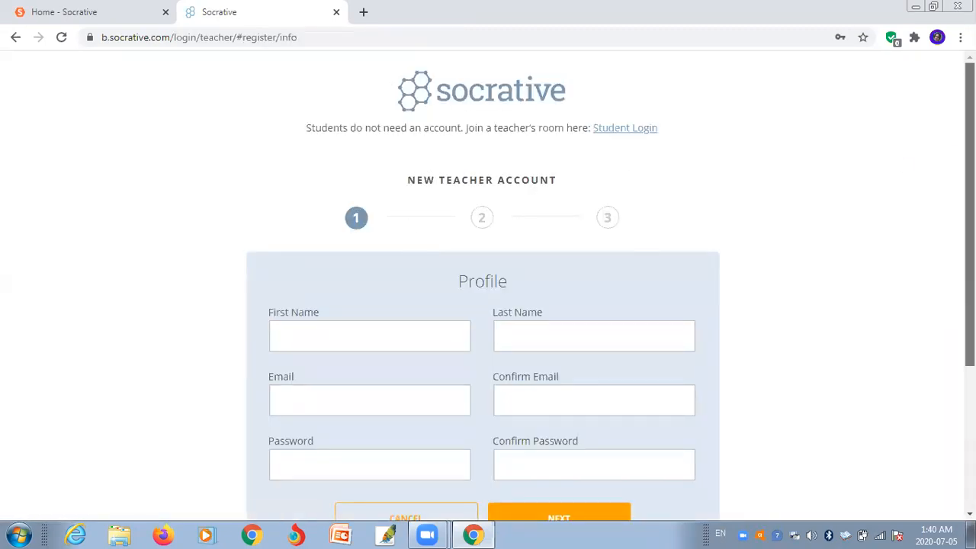
- Enter the teacher's first and last name, then the e-mail address and its confirmation
scroll(423, 220, "down", 2)
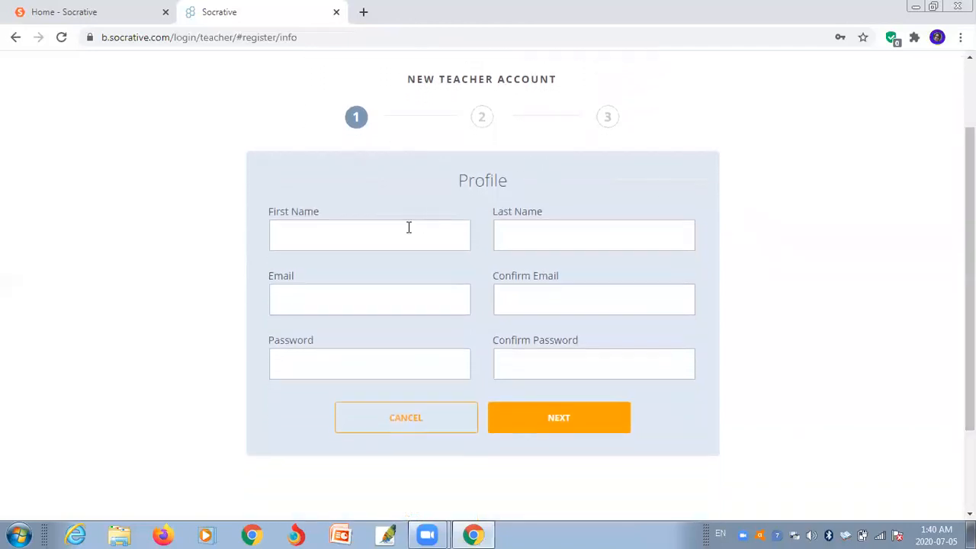
left_click(409, 227)
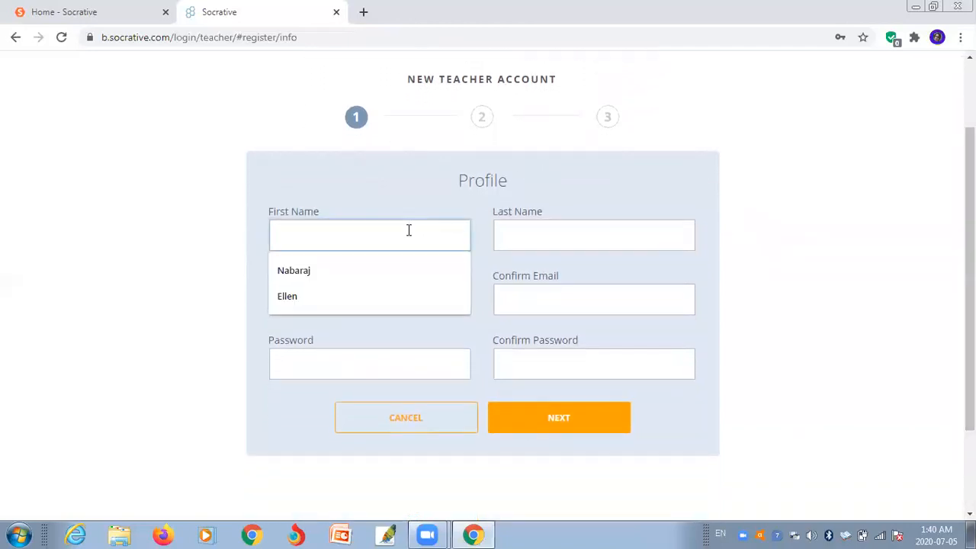
type("Com")
type("puter")
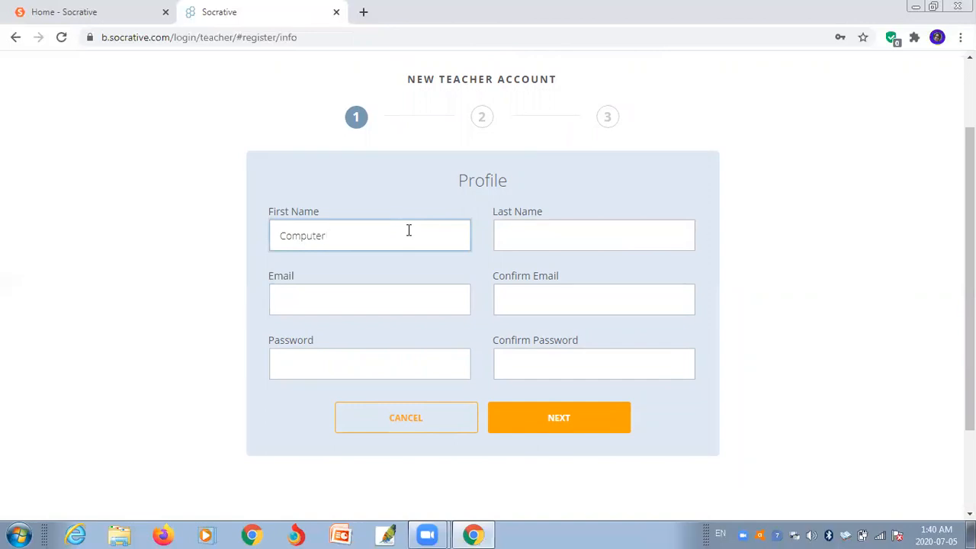
key("Tab")
type("Master")
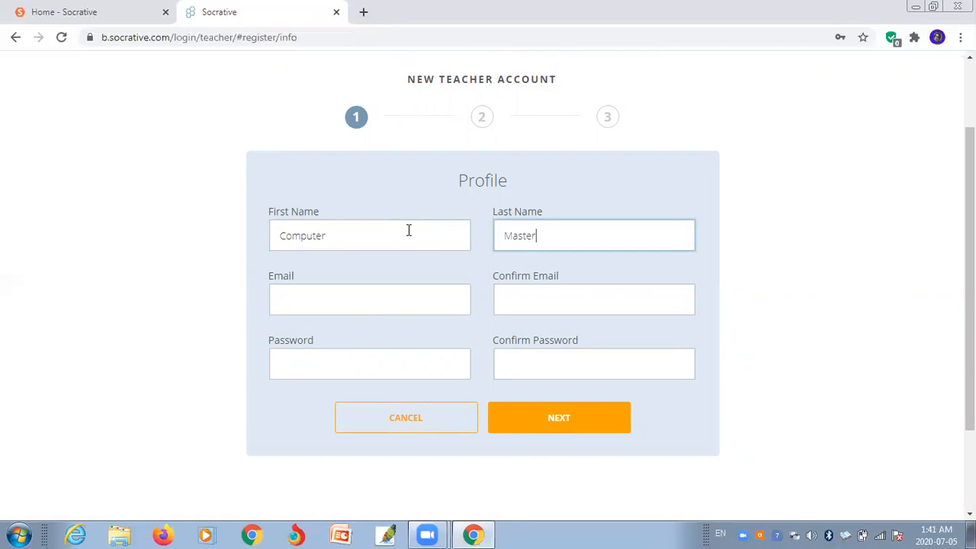
left_click(363, 291)
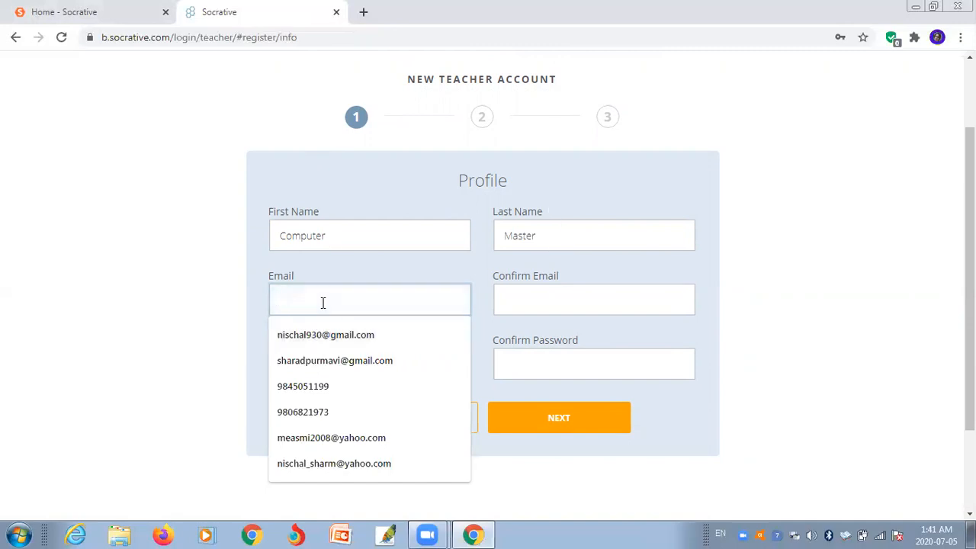
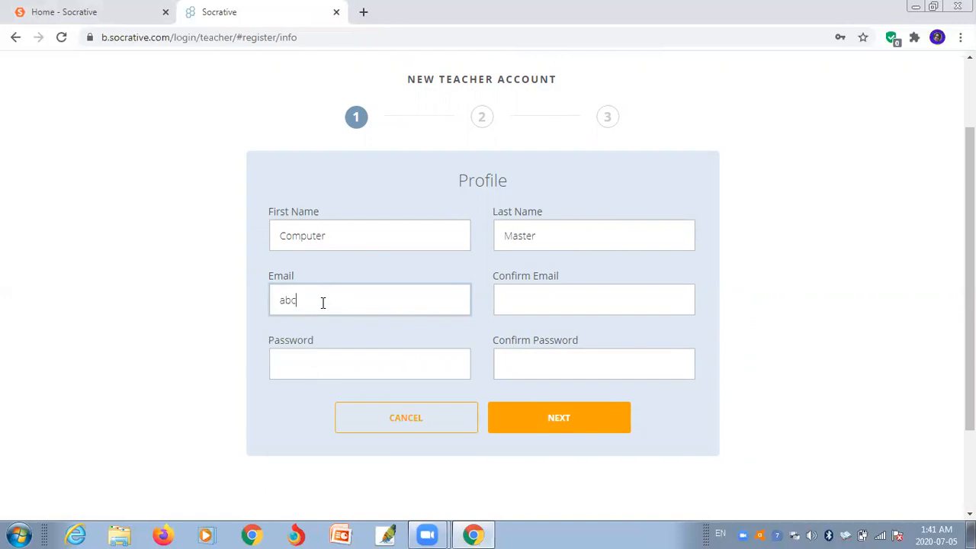
left_click(553, 293)
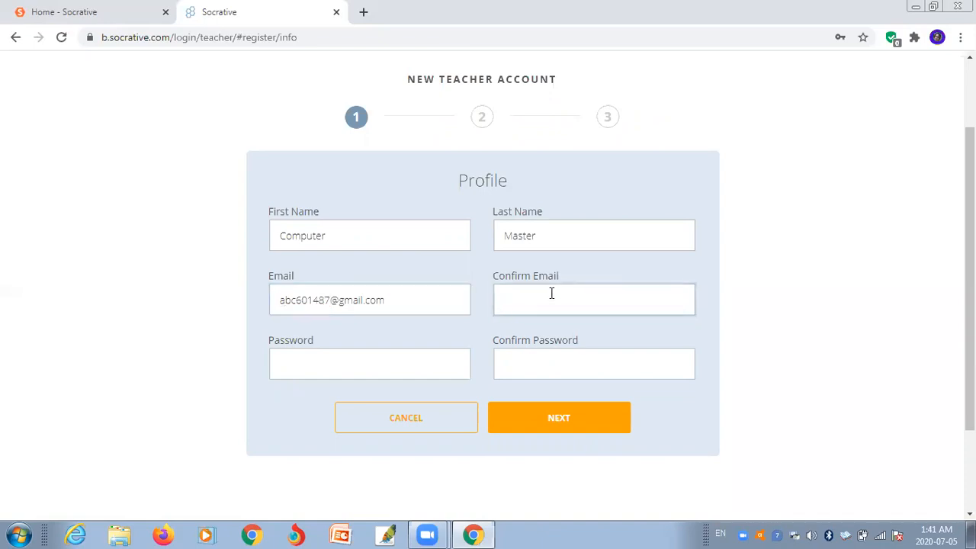
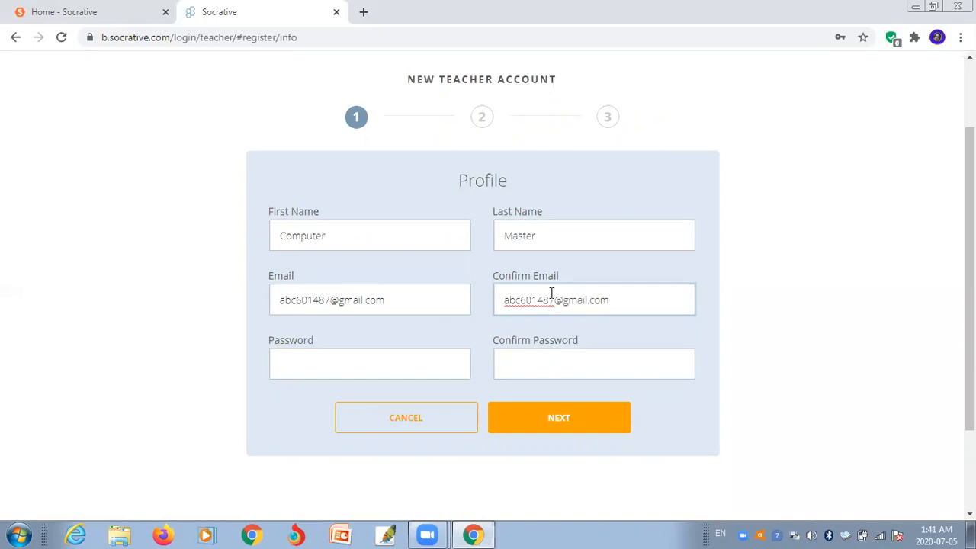
- Enter and confirm the account password, then submit the profile step
left_click(351, 357)
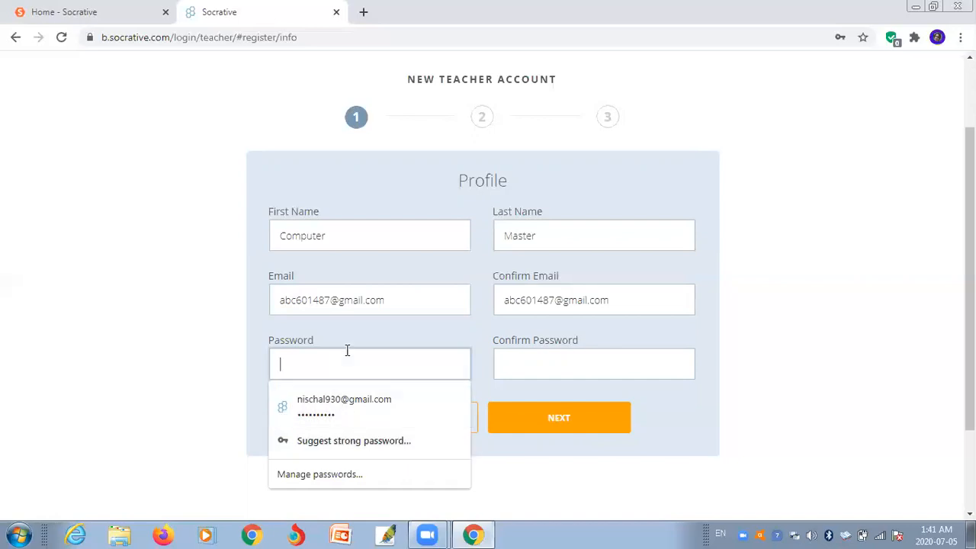
type("•••••••••")
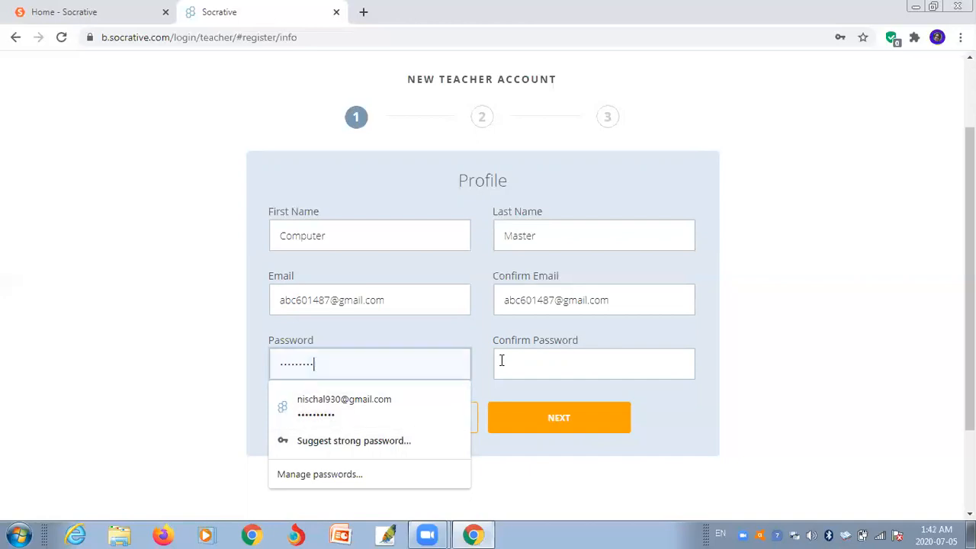
left_click(503, 361)
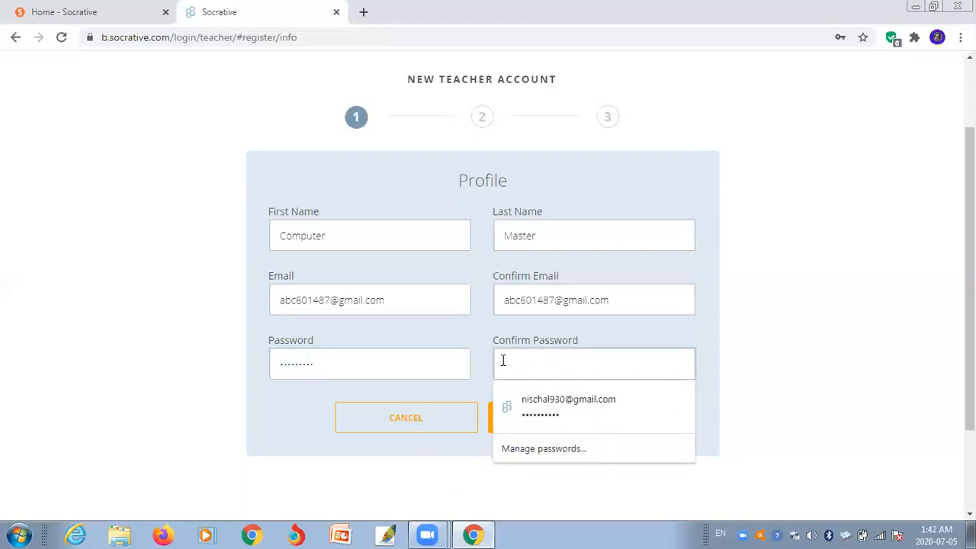
type("•")
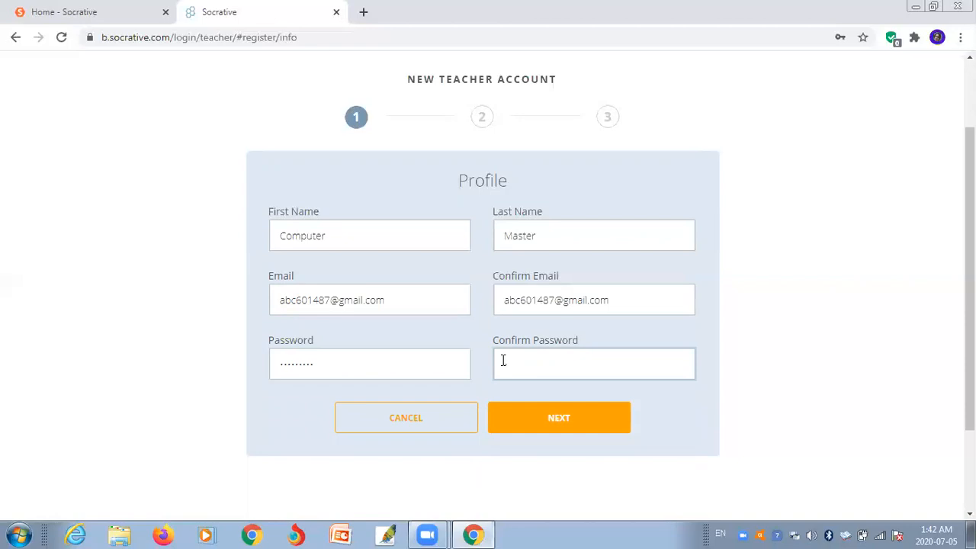
type("•••••••")
left_click(574, 424)
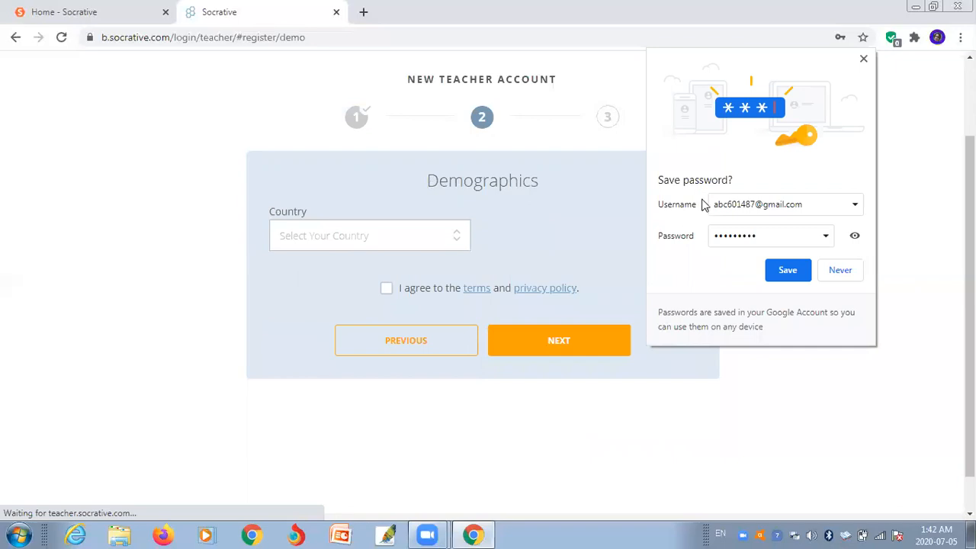
- Save the password in Chrome, then set country Nepal and organization Primary/Secondary School
left_click(786, 270)
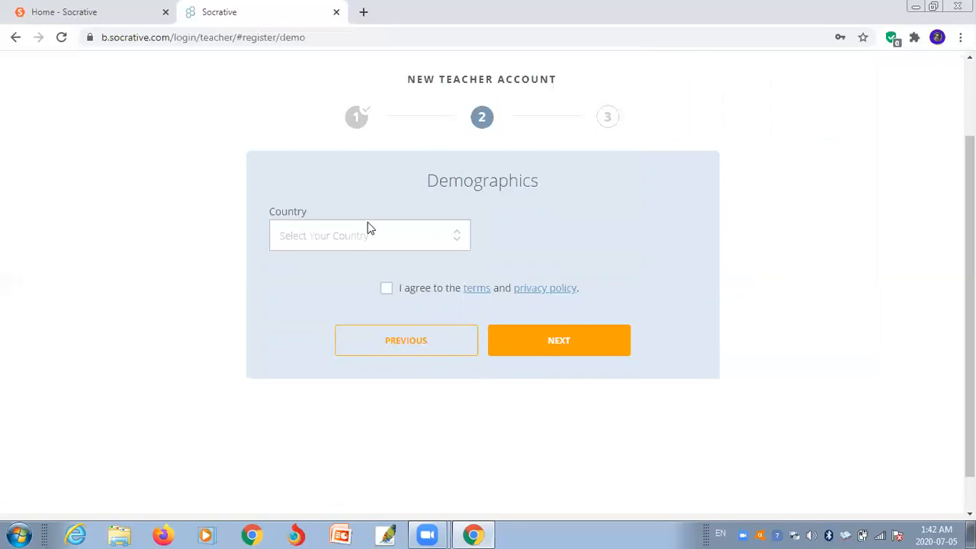
left_click(460, 249)
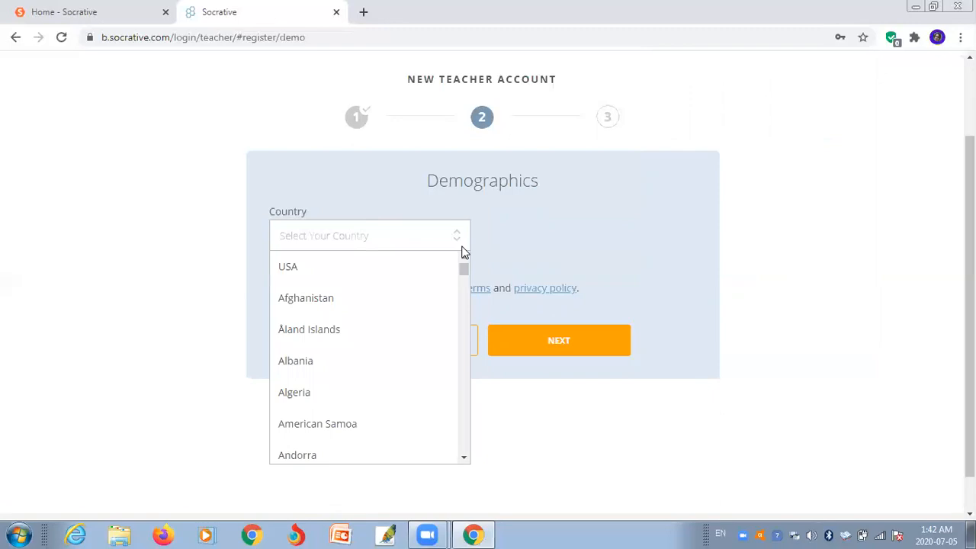
key("n")
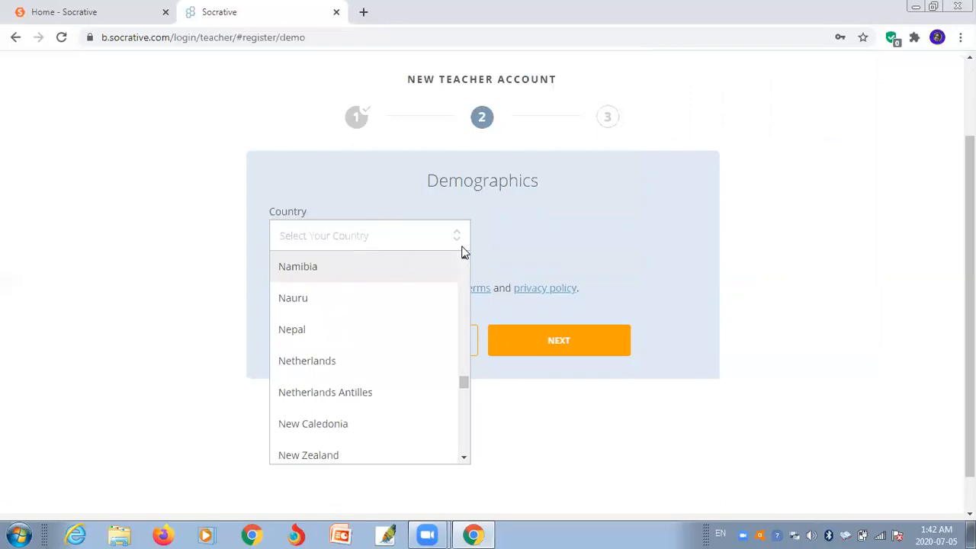
left_click(346, 336)
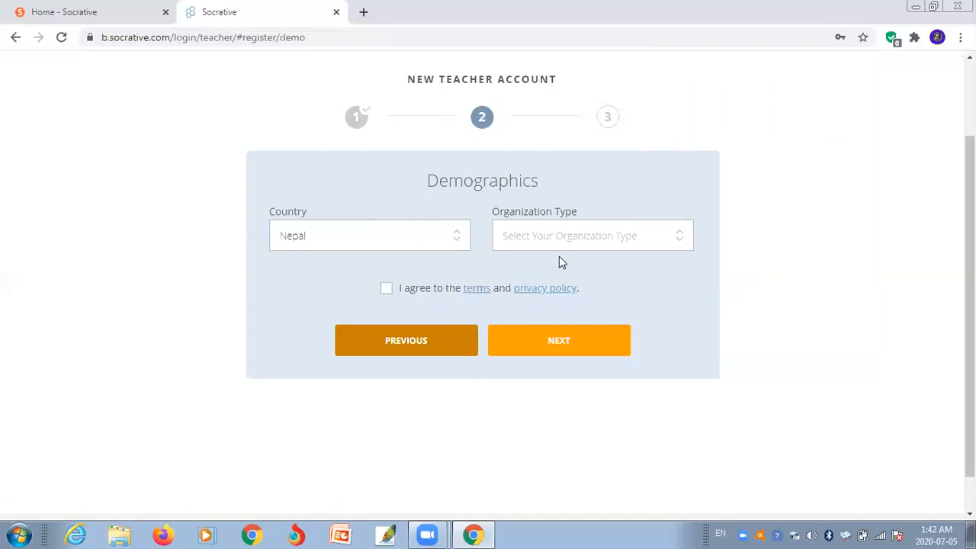
left_click(678, 242)
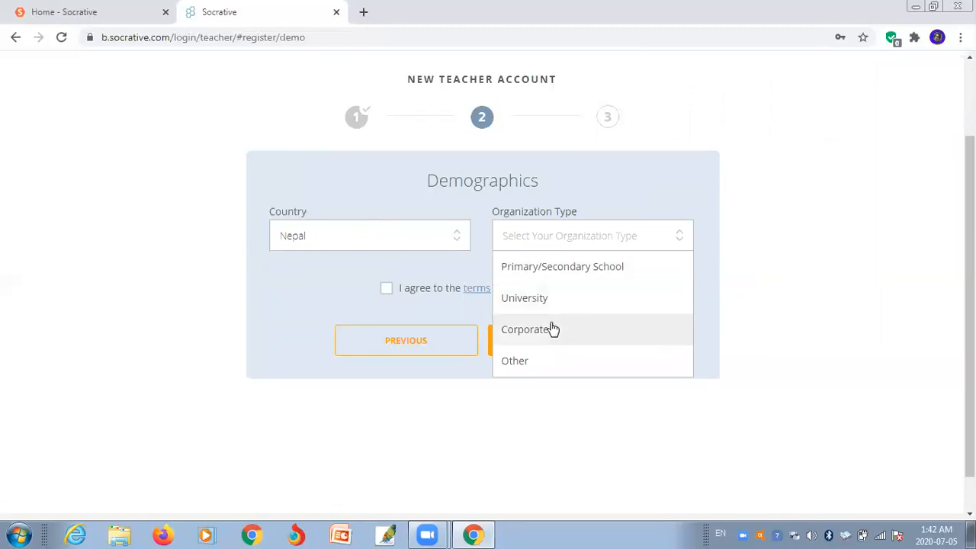
left_click(600, 273)
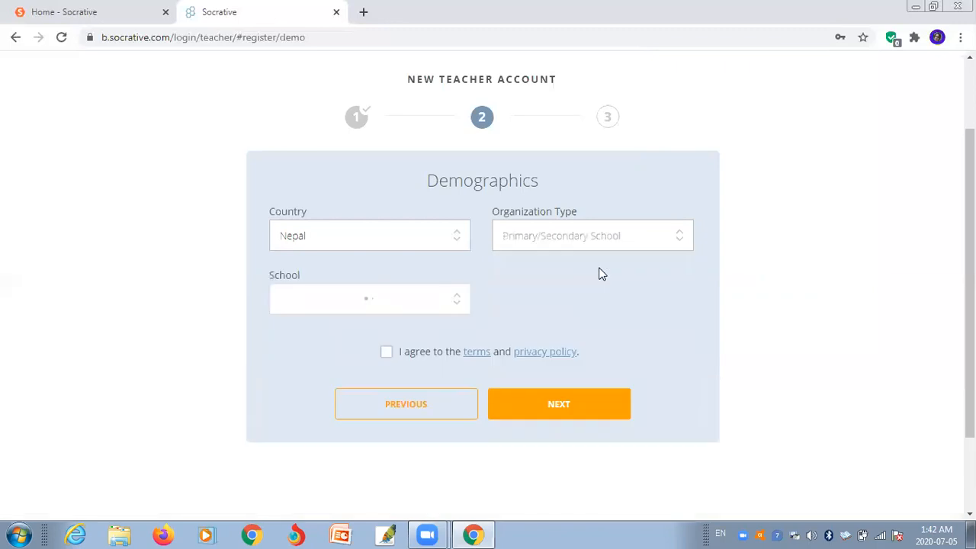
left_click(678, 241)
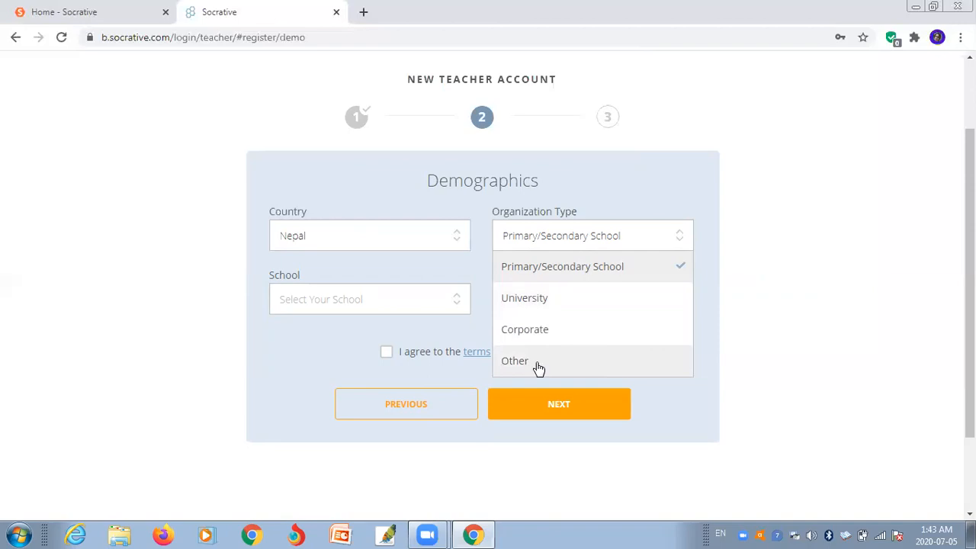
left_click(632, 272)
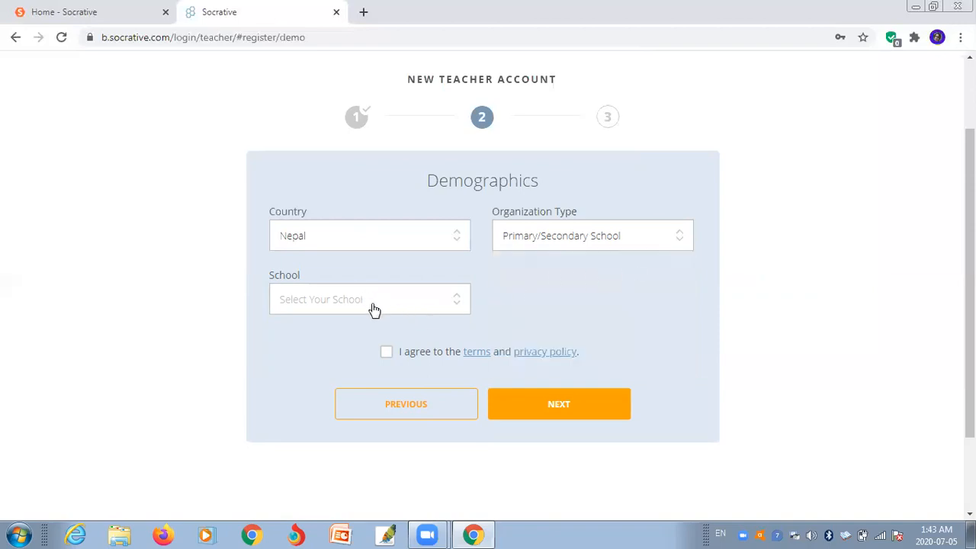
- Mark school as not listed, name it 'ABC secondary School', set role Teacher, accept terms, continue
left_click(459, 308)
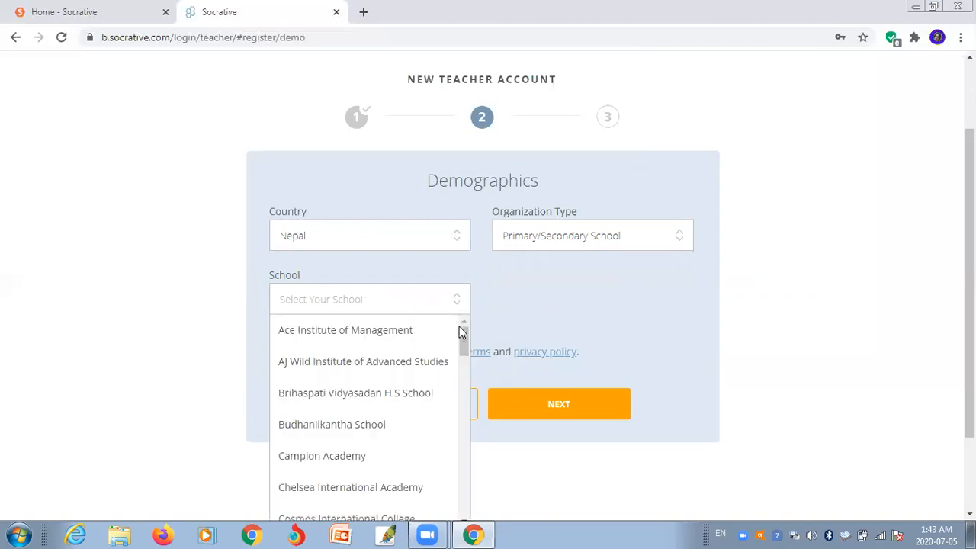
left_click_drag(466, 343, 459, 520)
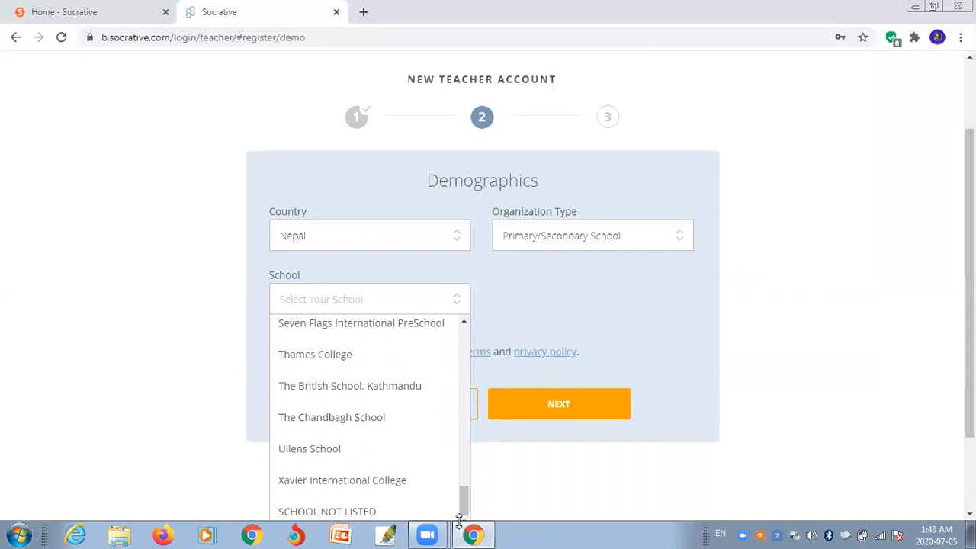
left_click(336, 515)
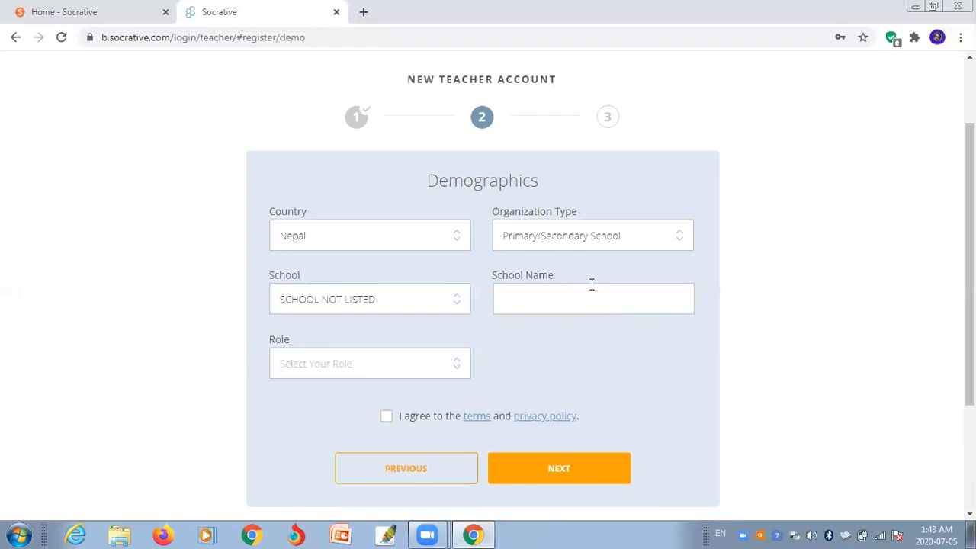
left_click(545, 300)
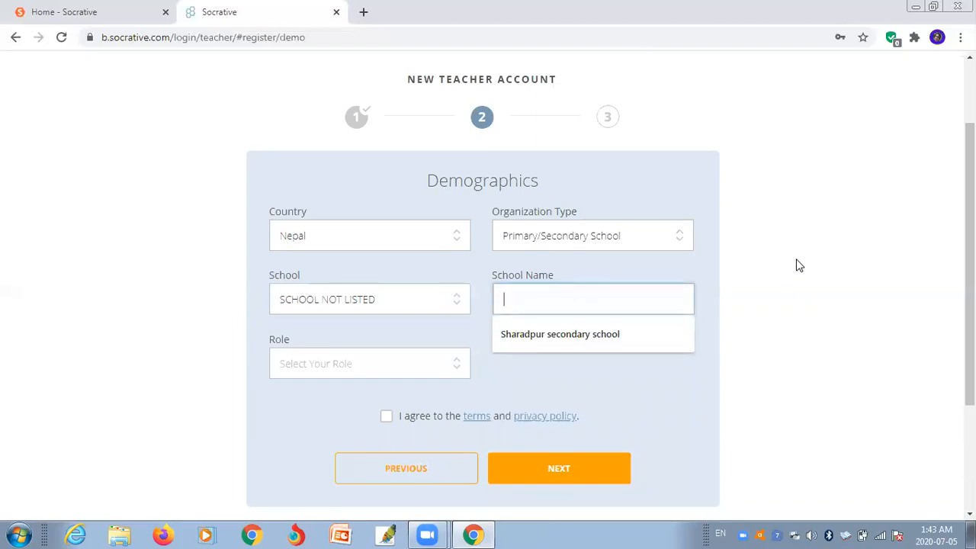
type("ABC ")
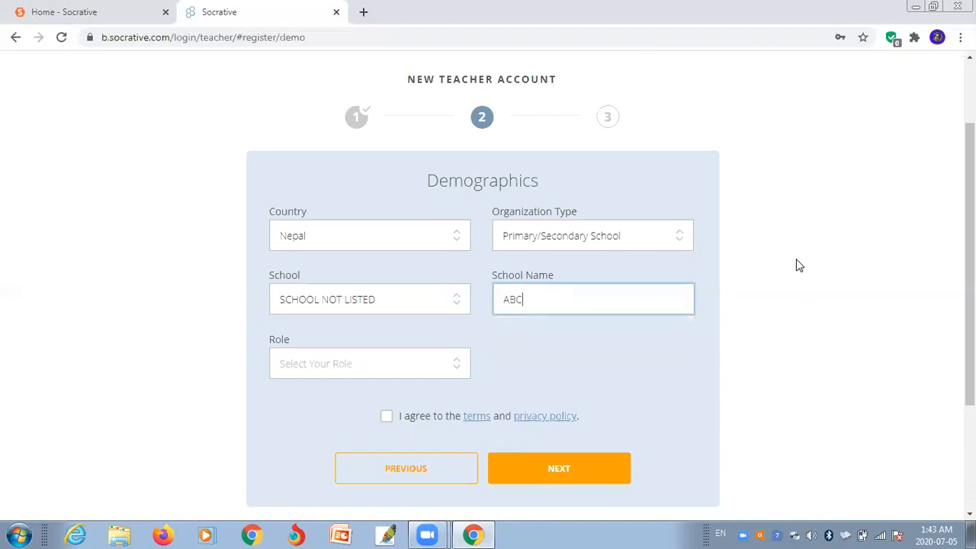
type("secondary School")
left_click(454, 371)
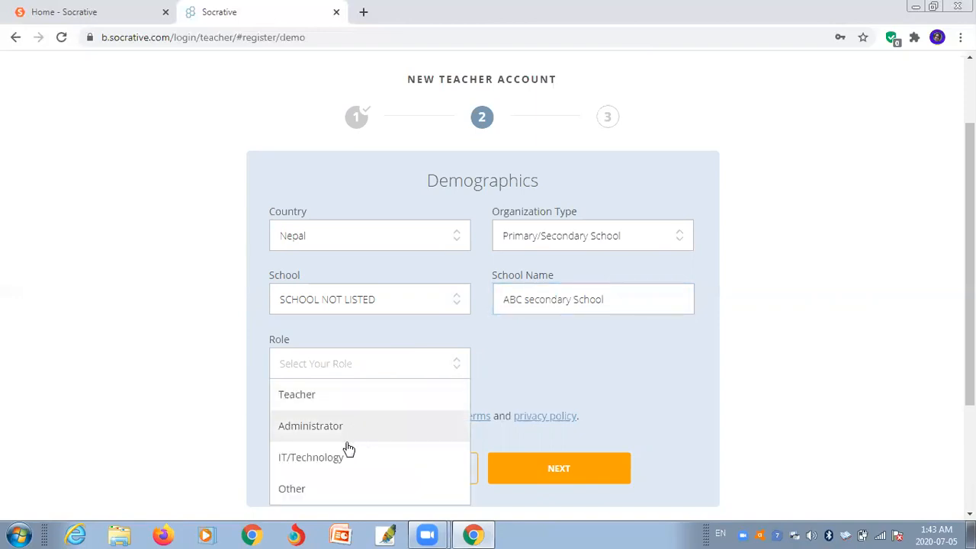
left_click(346, 396)
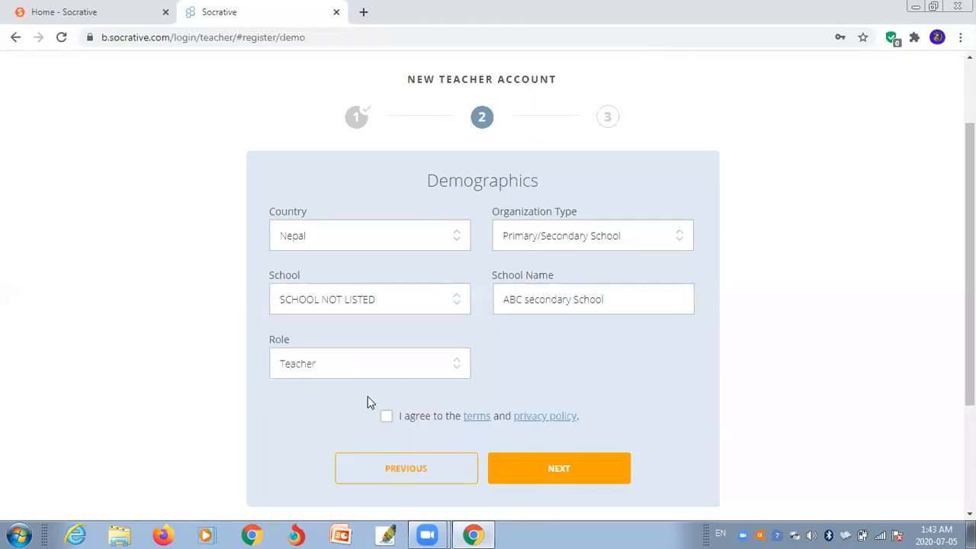
left_click(387, 421)
left_click(540, 475)
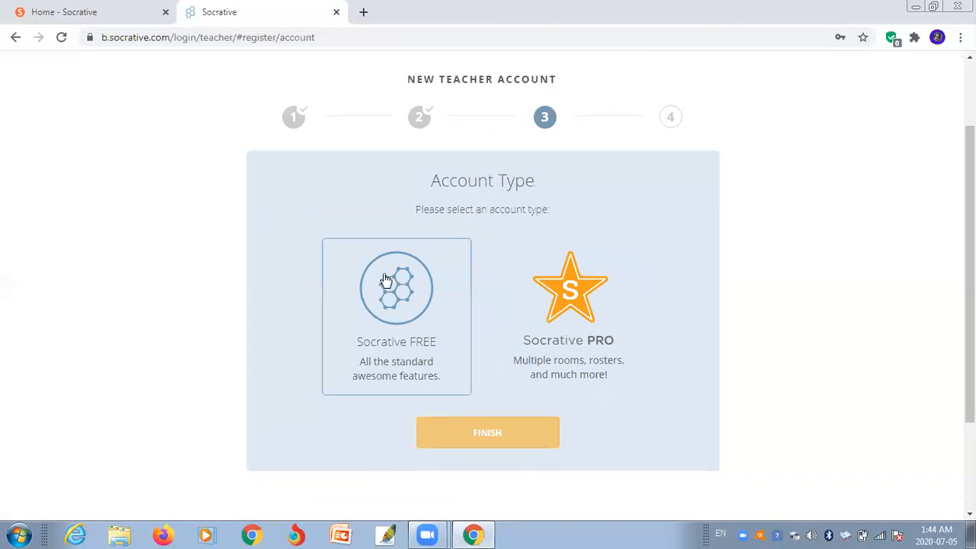
- Choose the Socrative FREE account type and finish registration
left_click(391, 320)
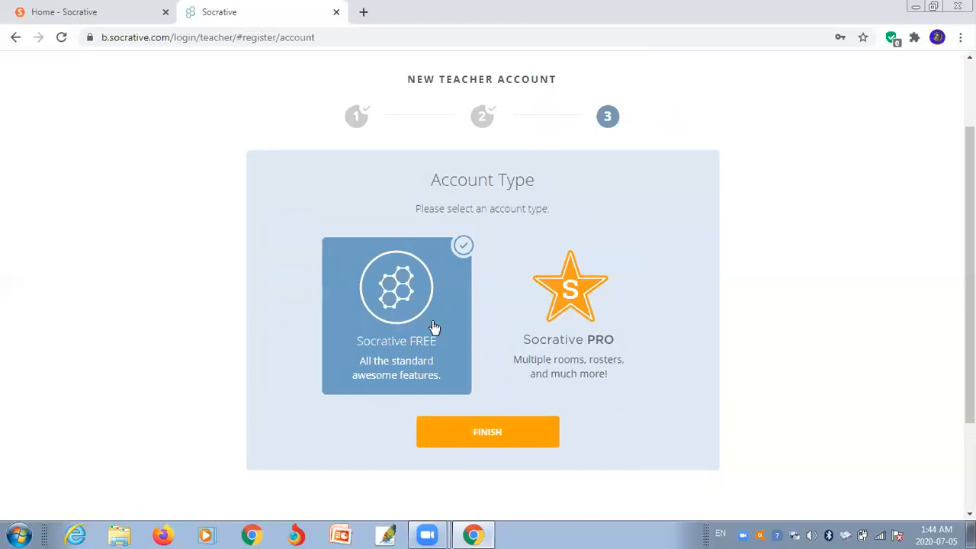
left_click(482, 433)
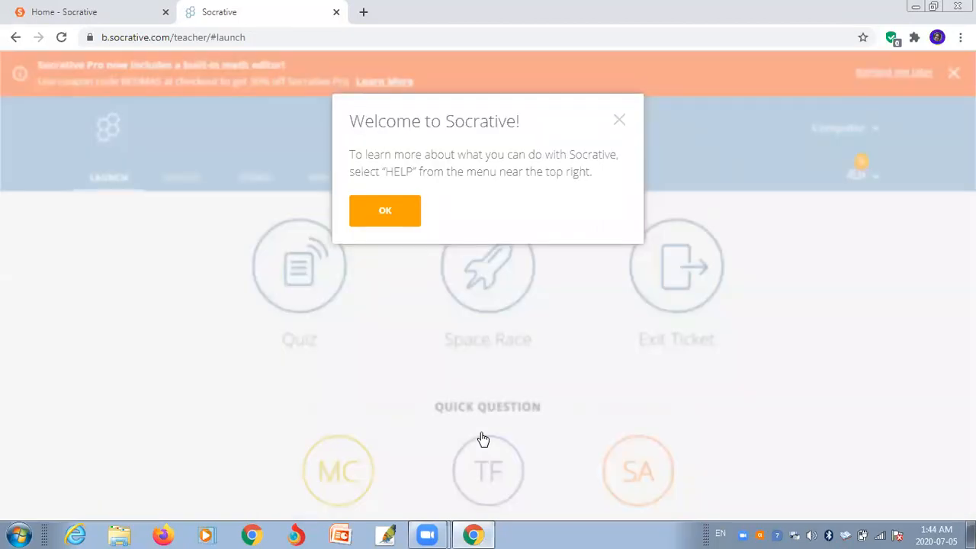
- Close the Welcome dialog and the Socrative Pro banner, then circle the room name
left_click(619, 124)
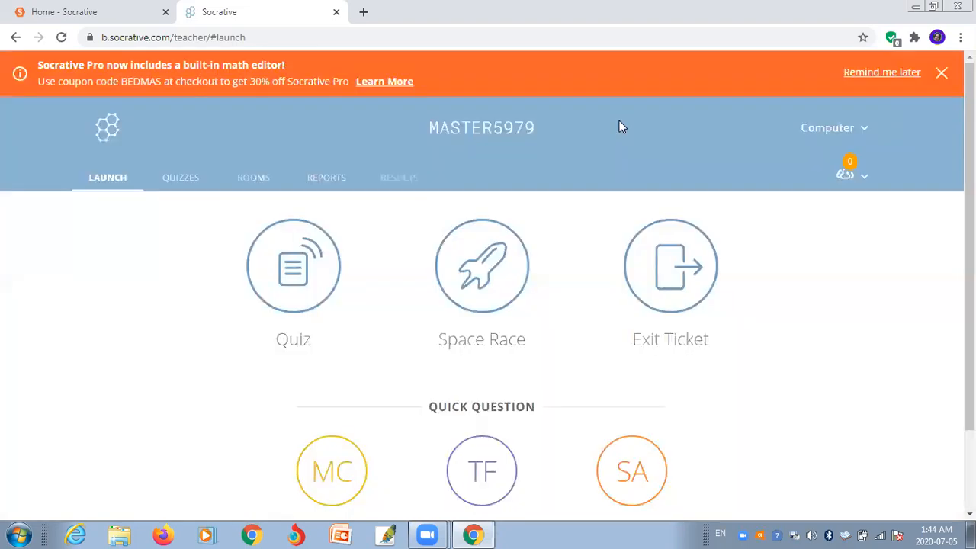
left_click(941, 72)
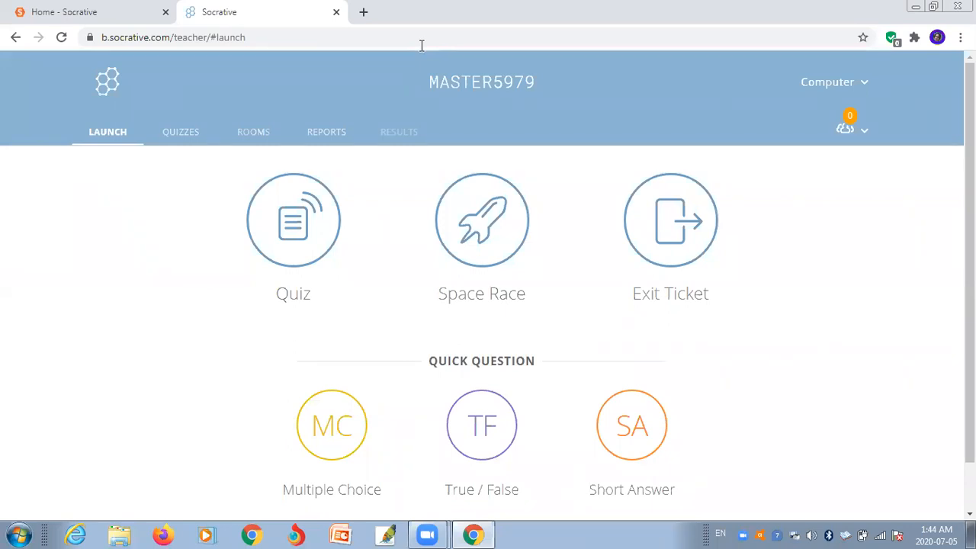
mouse_move(499, 48)
left_mouse_down()
mouse_move(386, 60)
mouse_move(584, 174)
mouse_move(660, 95)
left_mouse_up()
mouse_move(649, 58)
left_mouse_down()
mouse_move(522, 27)
mouse_move(474, 46)
left_mouse_up()
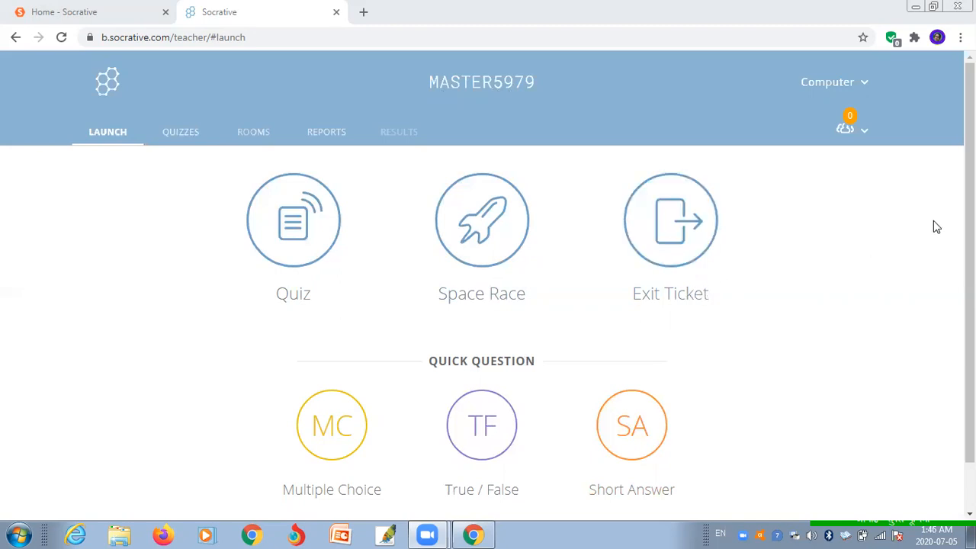
- Scroll through the Launch page, then go to the Quizzes page
scroll(969, 229, "down", 1)
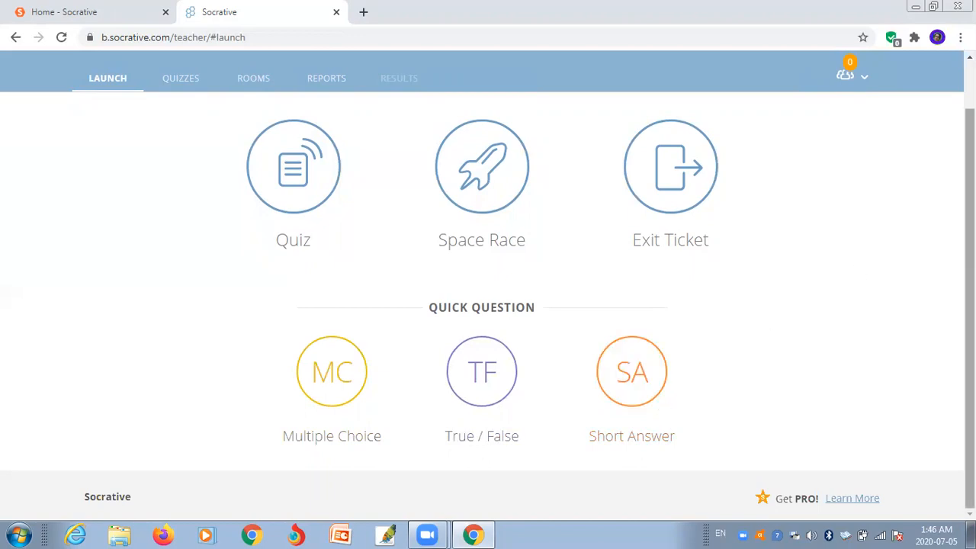
scroll(488, 285, "up", 1)
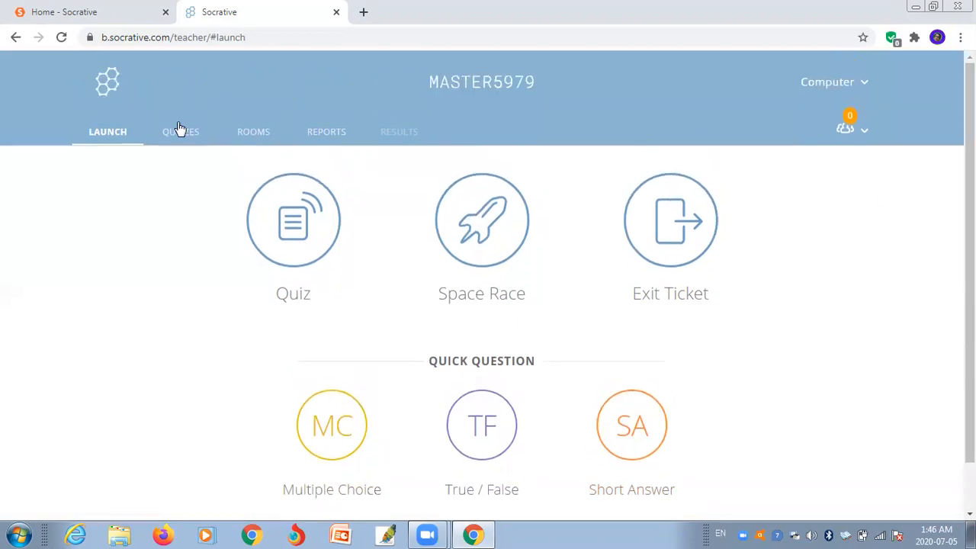
left_click(185, 136)
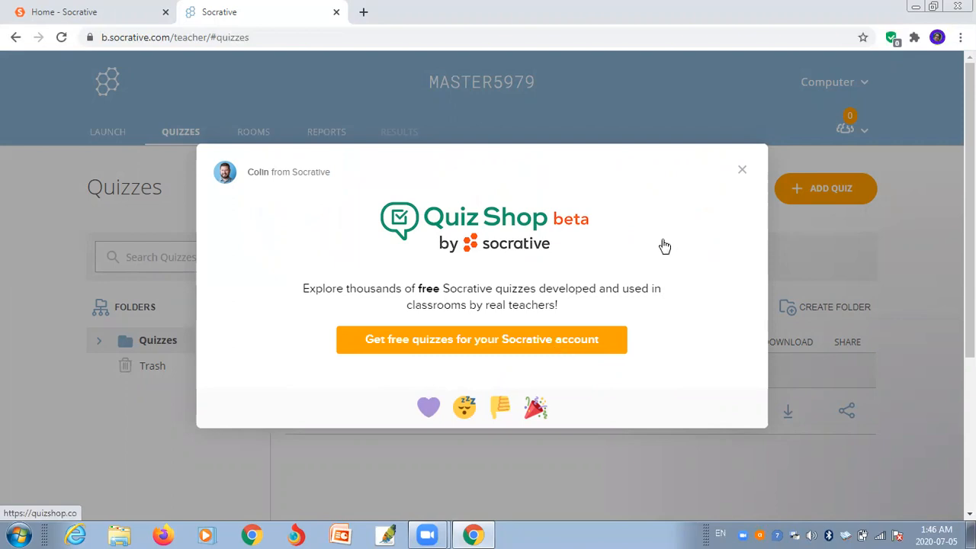
- Close the Quiz Shop popup and switch to the Rooms page
left_click(743, 170)
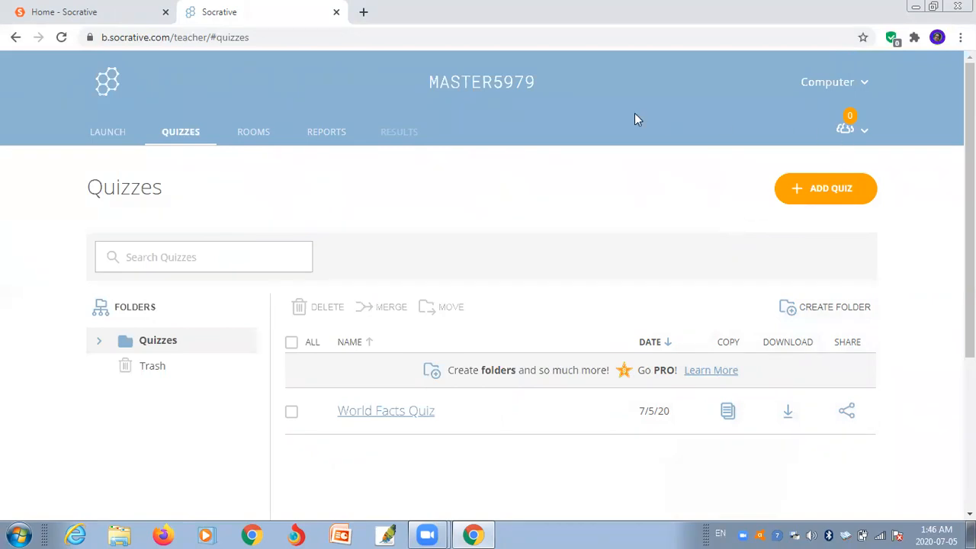
left_click(254, 143)
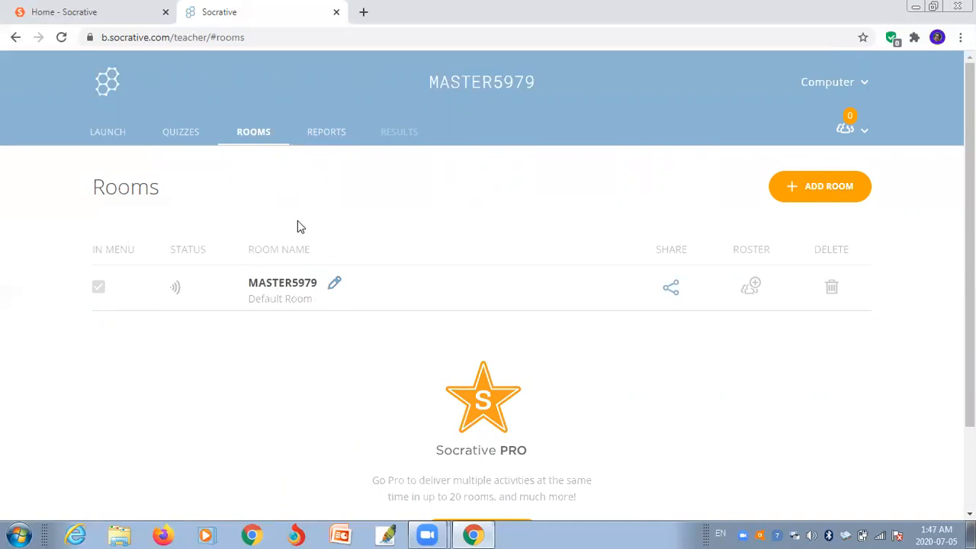
- Look over the reports, room and account menus, then return to the Quizzes list
left_click(328, 136)
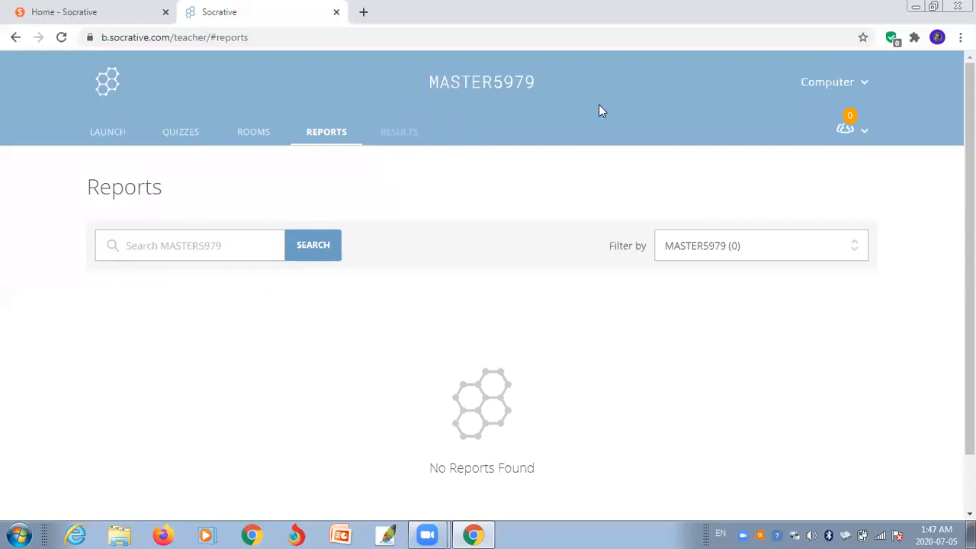
left_click(848, 124)
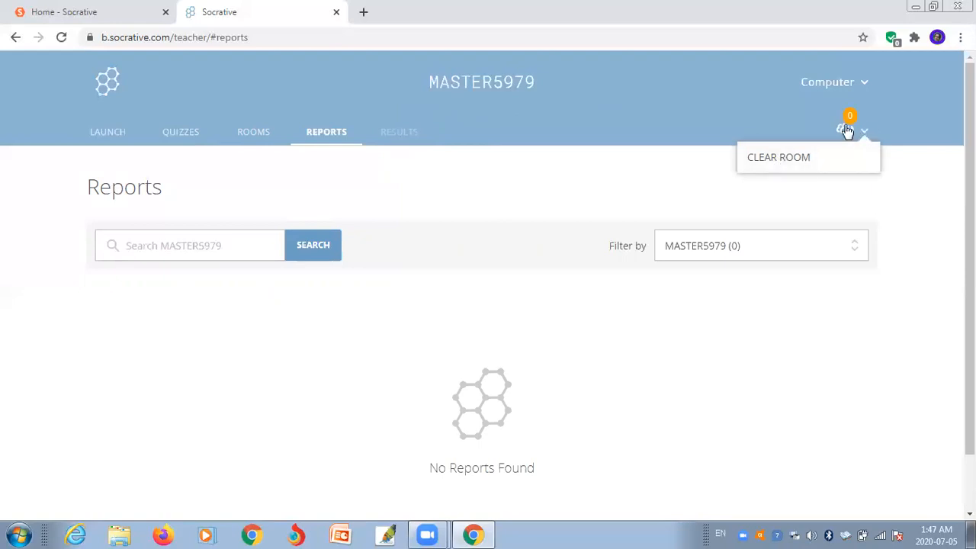
left_click(860, 85)
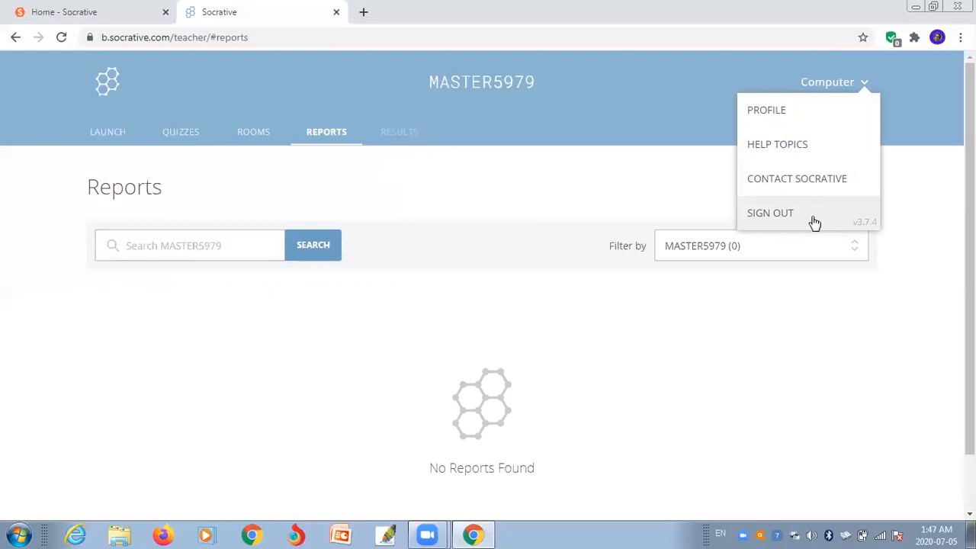
left_click(923, 200)
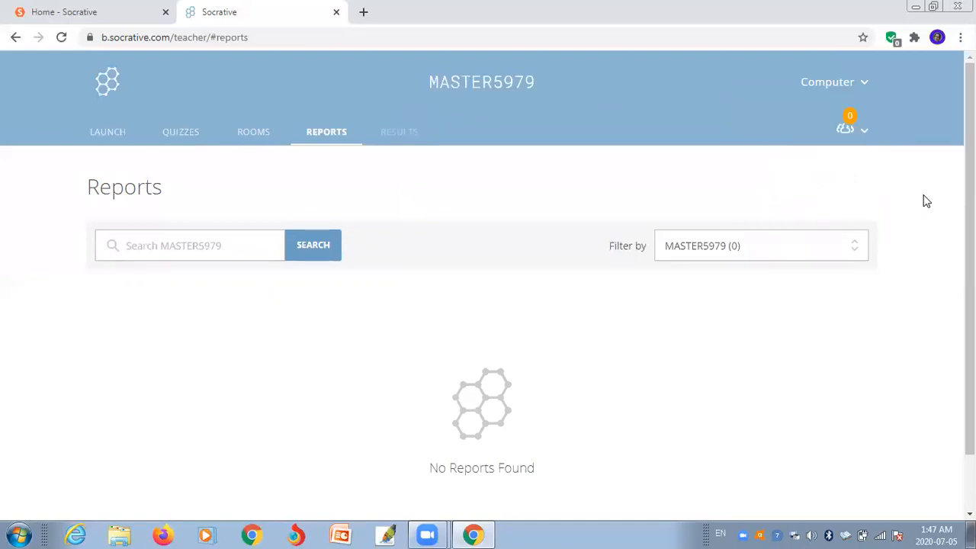
left_click(186, 138)
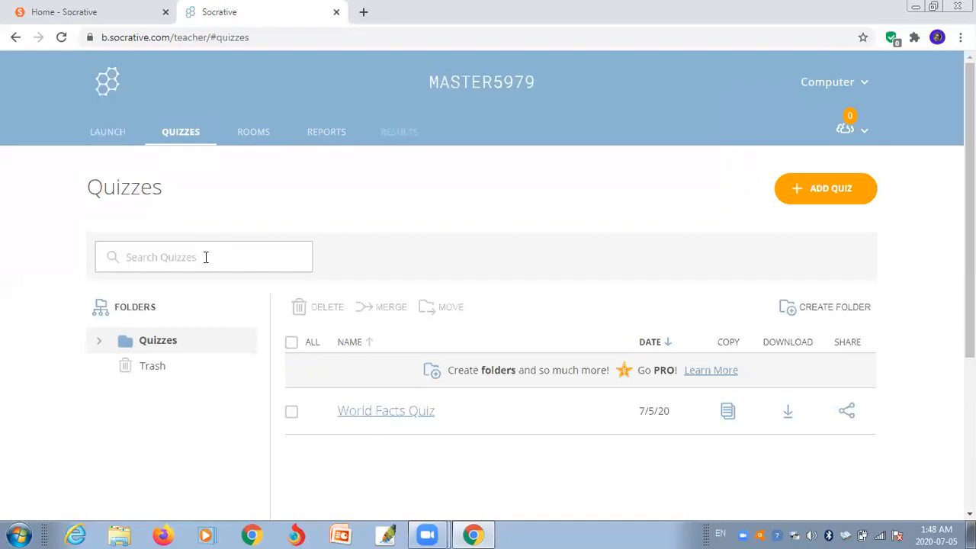
- Open the Add Quiz menu offering Create New and Import
left_click(203, 257)
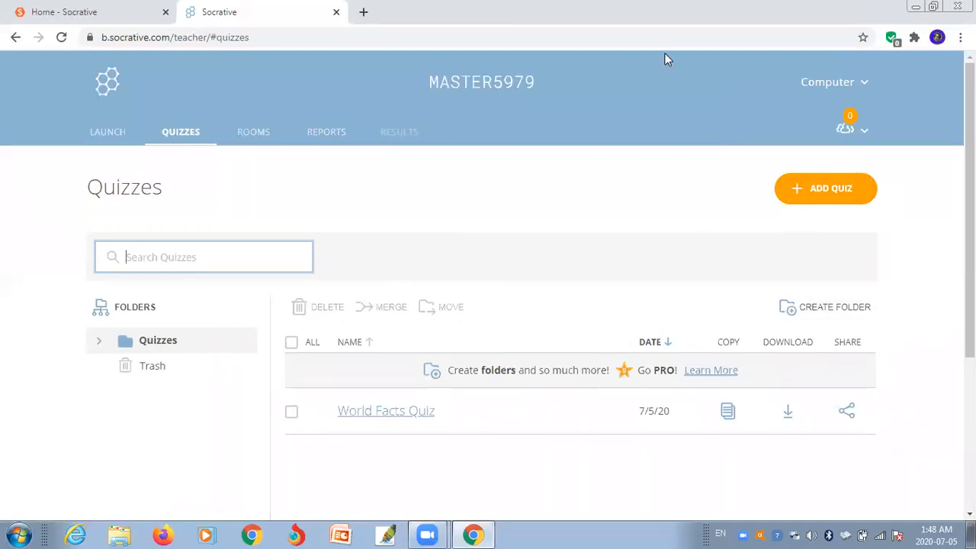
mouse_move(924, 171)
left_mouse_down()
mouse_move(731, 207)
mouse_move(973, 212)
mouse_move(912, 166)
left_mouse_up()
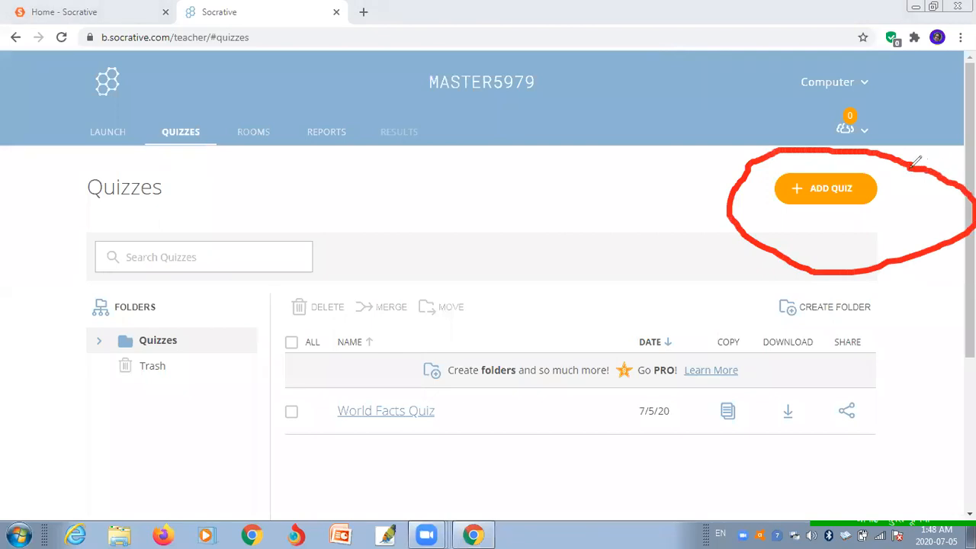
left_click(736, 71)
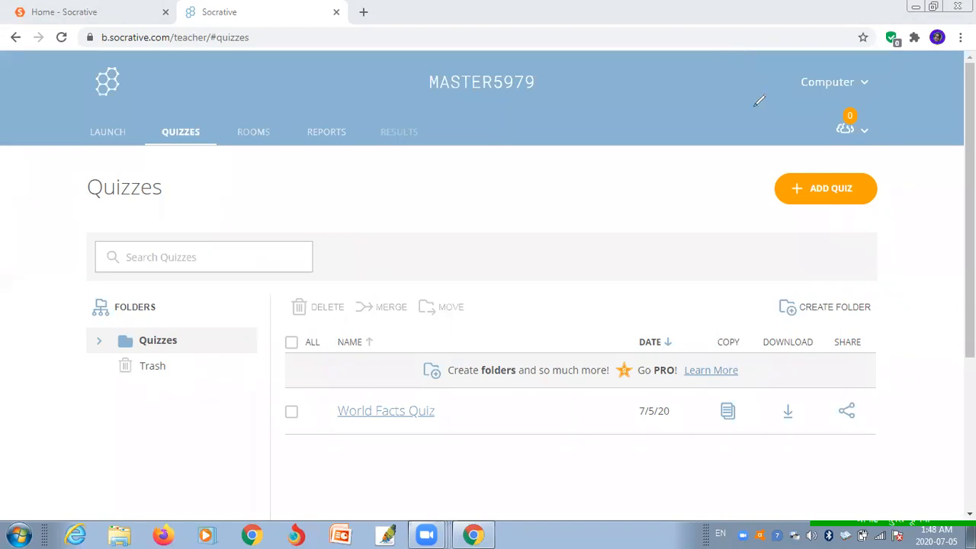
left_click(798, 190)
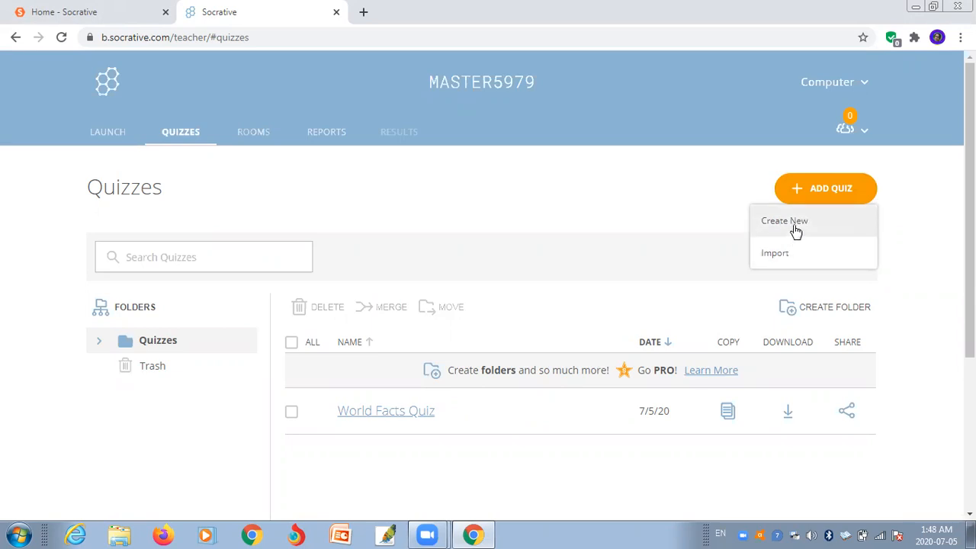
- Create a new blank quiz and clear the default 'Untitled Quiz' title
left_click(794, 223)
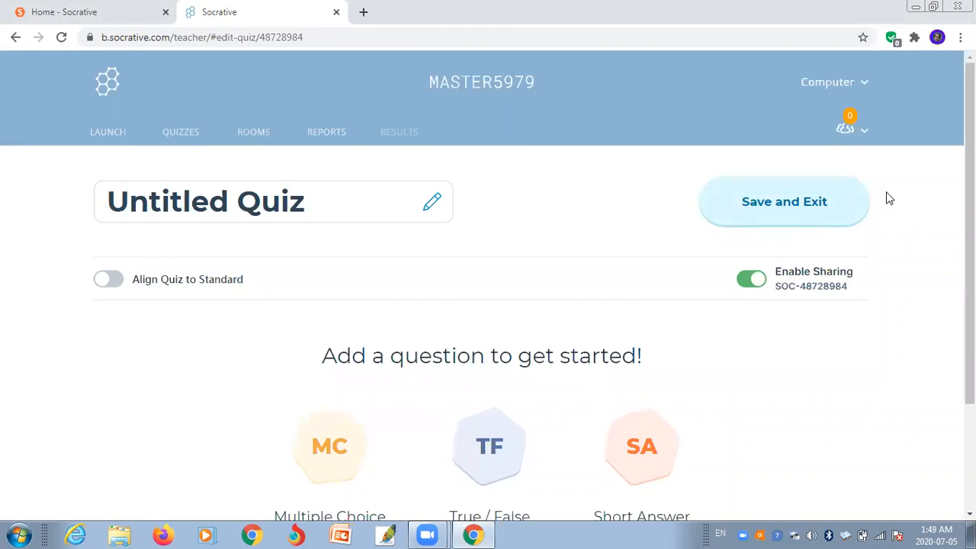
left_click(326, 201)
mouse_move(325, 201)
left_mouse_down()
mouse_move(251, 201)
mouse_move(339, 202)
left_mouse_up()
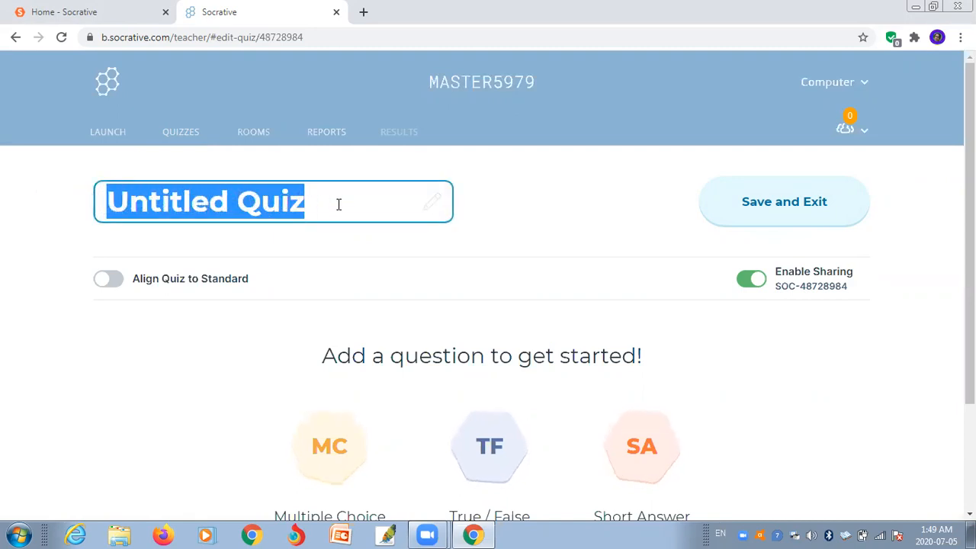
key("BackSpace")
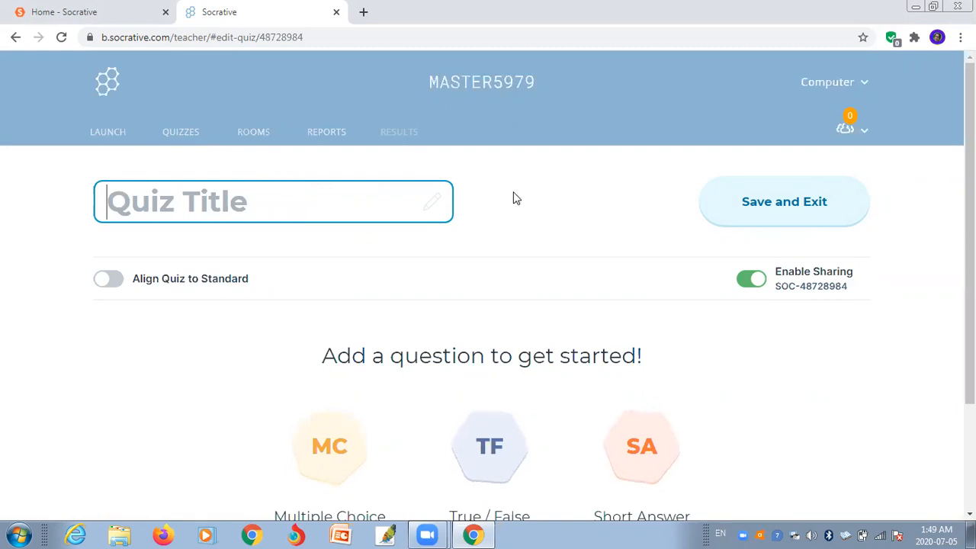
- Switch the keyboard to Nepali and type the title हाजिरीजवाफ प्रतियोगिता
left_click(718, 532)
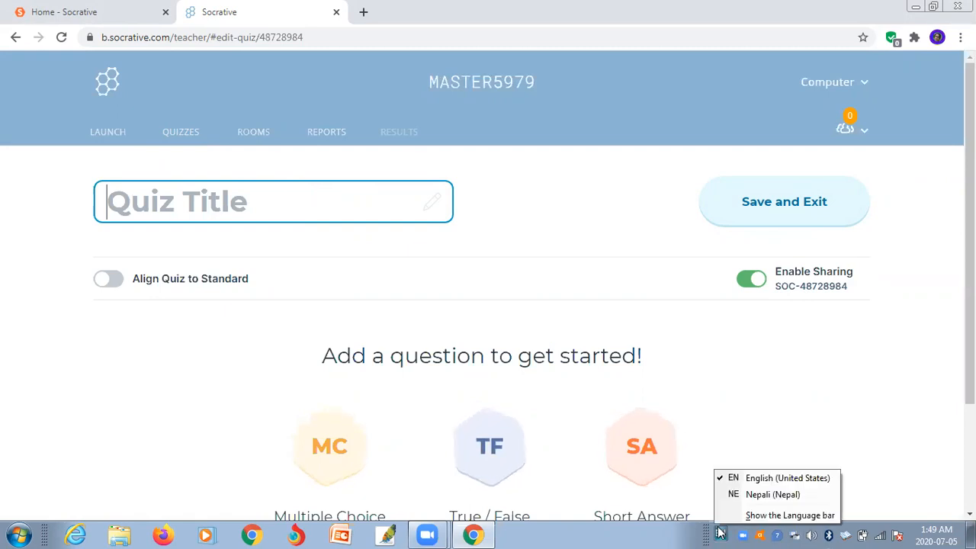
left_click(741, 494)
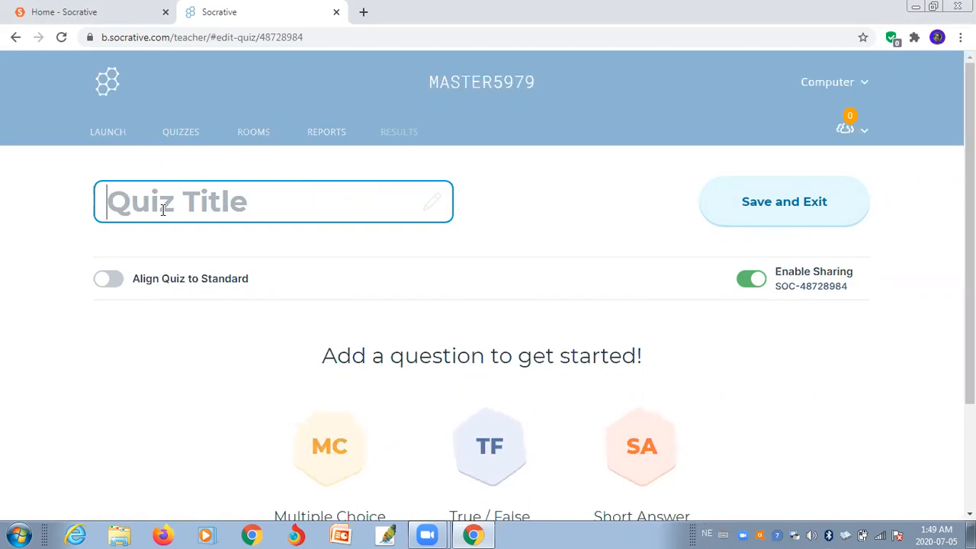
type("श")
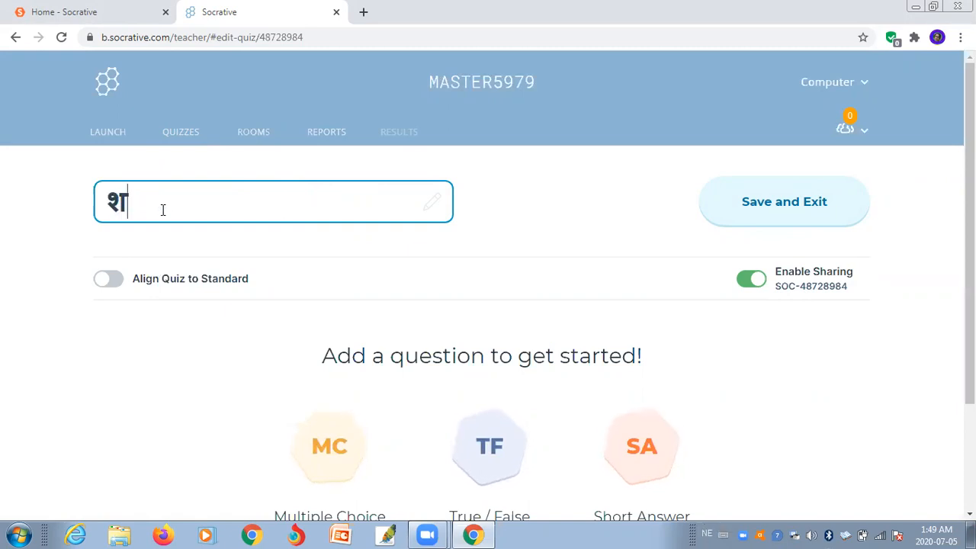
type("ु")
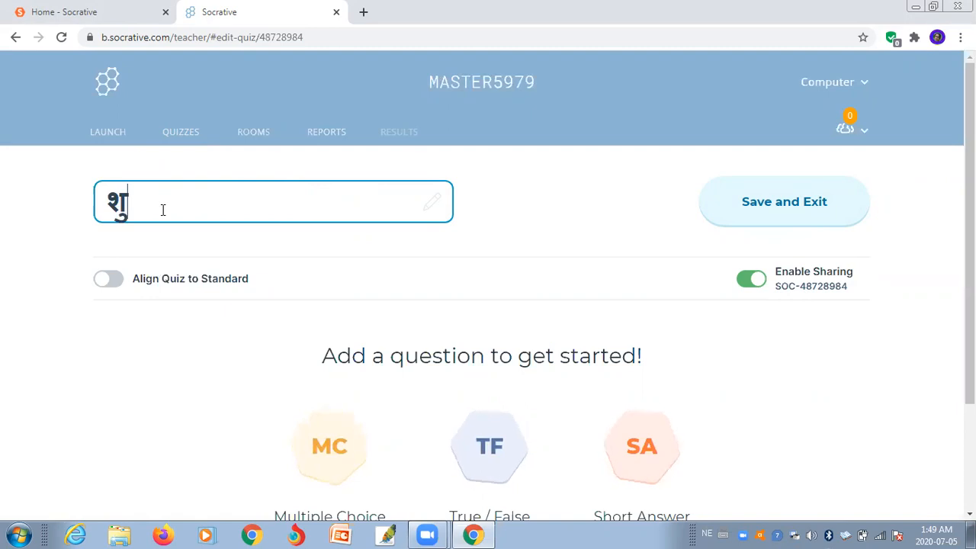
key("BackSpace")
key("BackSpace")
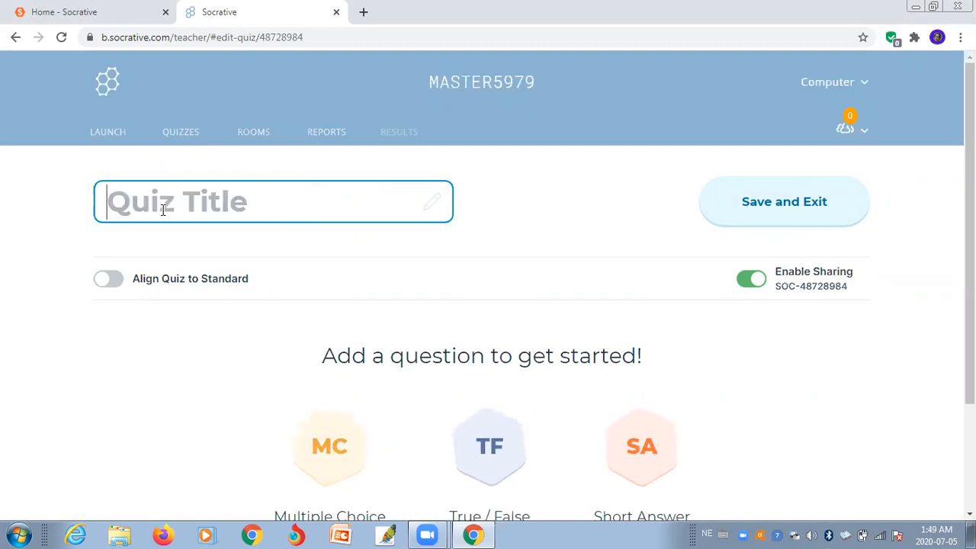
type("हा")
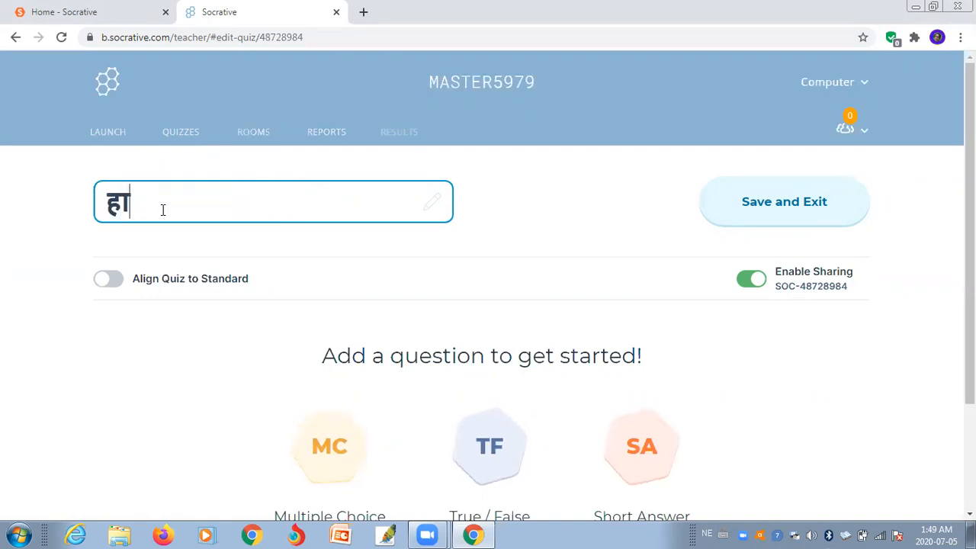
type("जि")
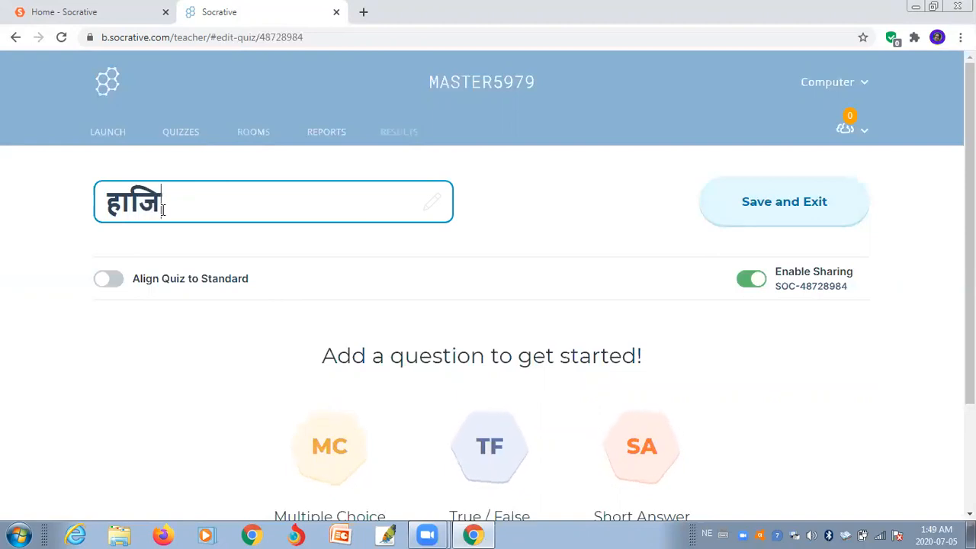
type("री")
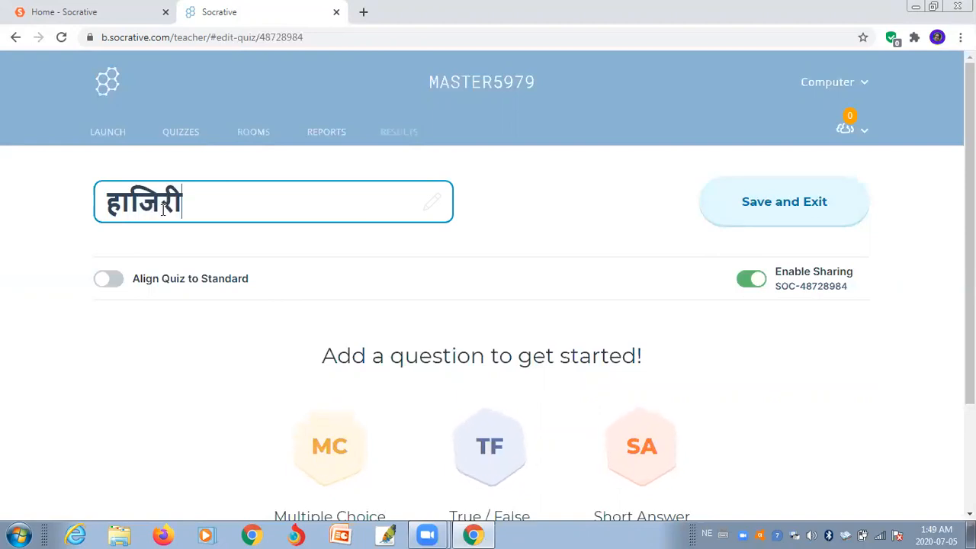
type("जवा")
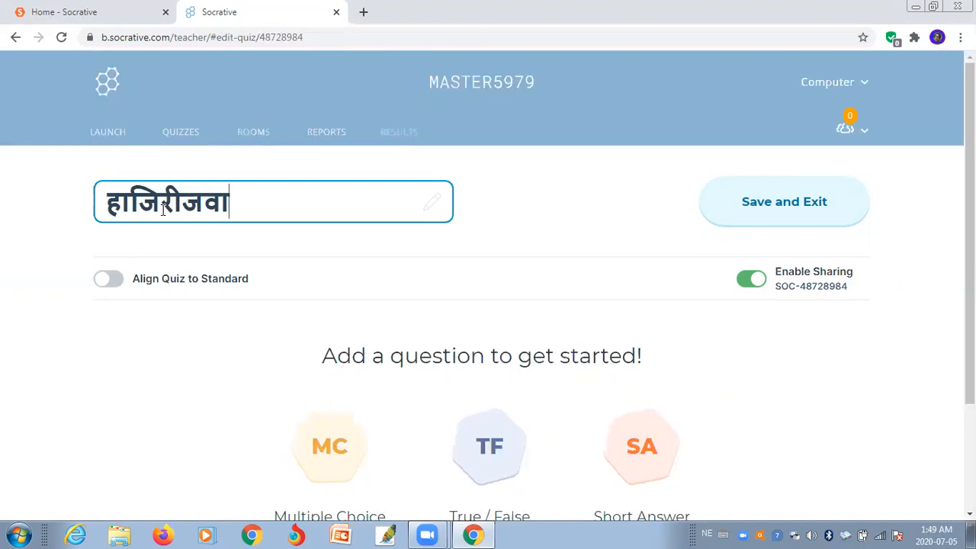
type("फ प्")
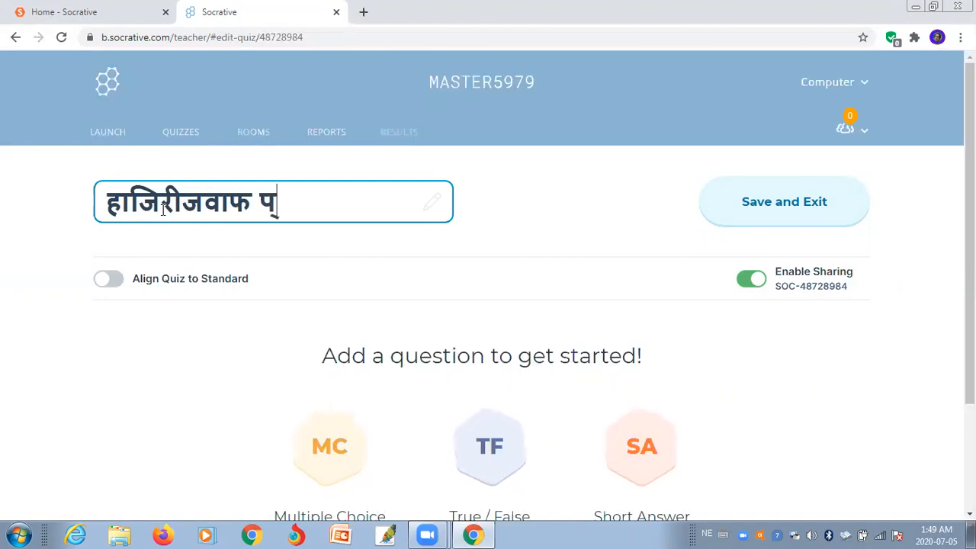
type("र")
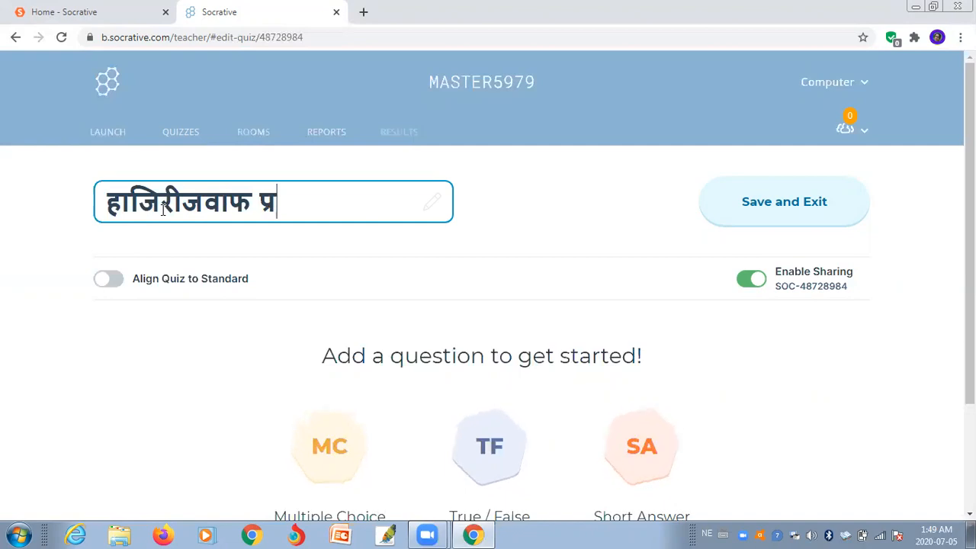
type("ति")
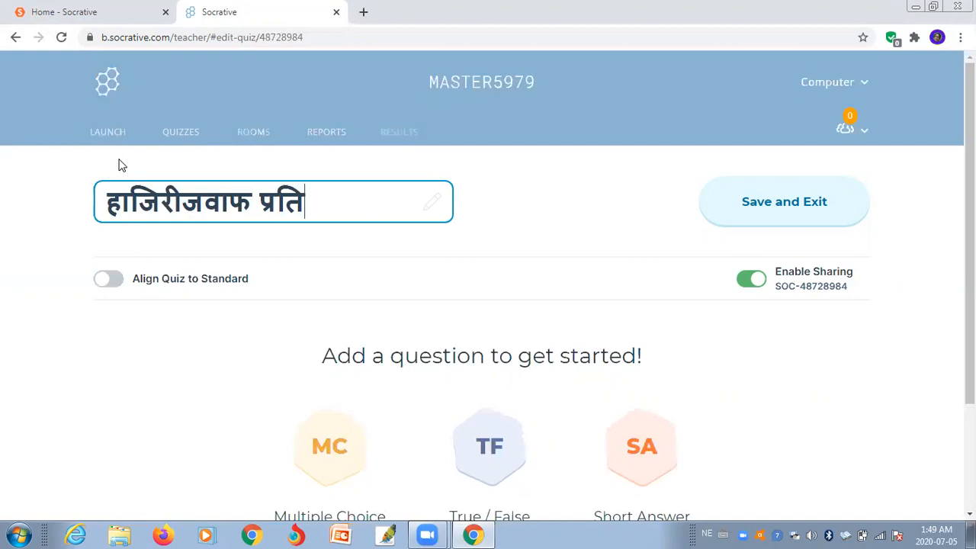
type("योगिता")
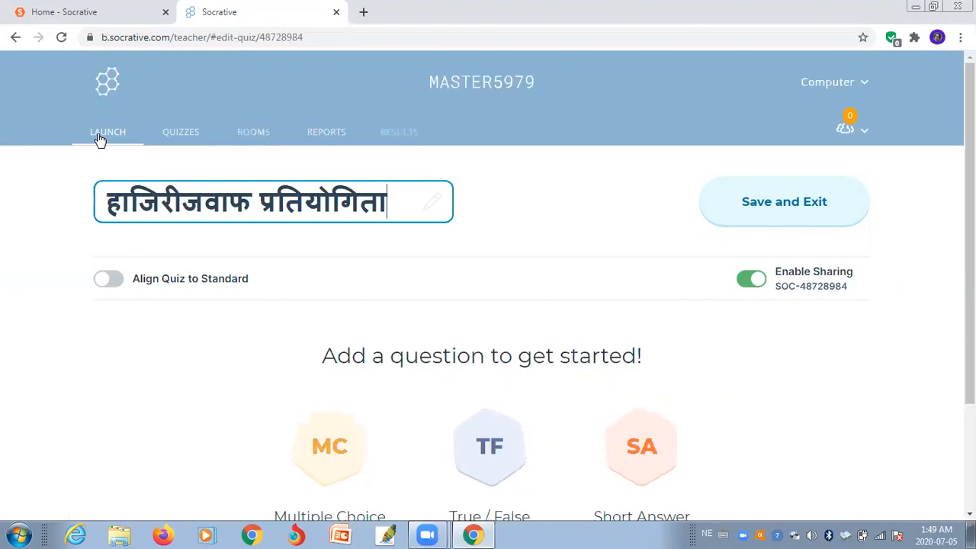
- Turn on Align Quiz to Standard for the quiz
left_click(120, 280)
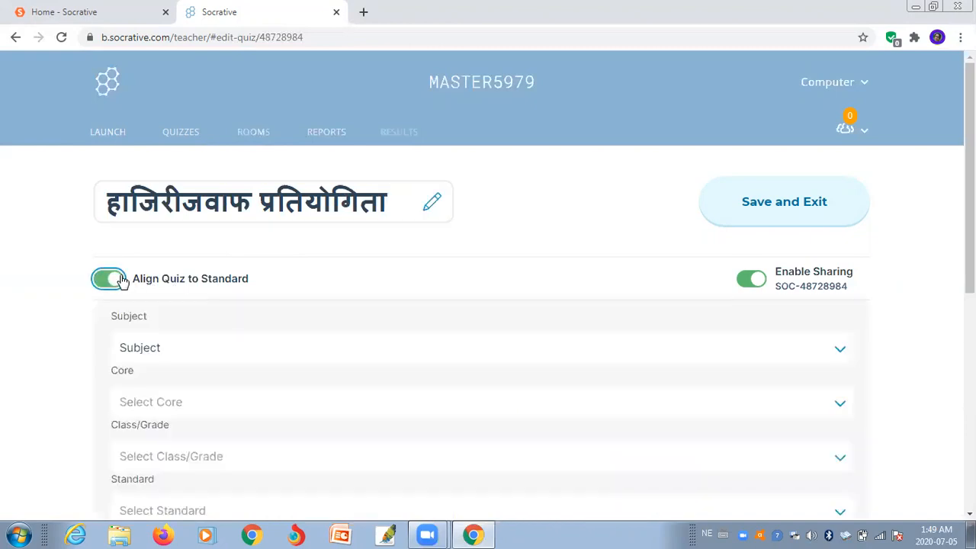
scroll(312, 285, "down", 1)
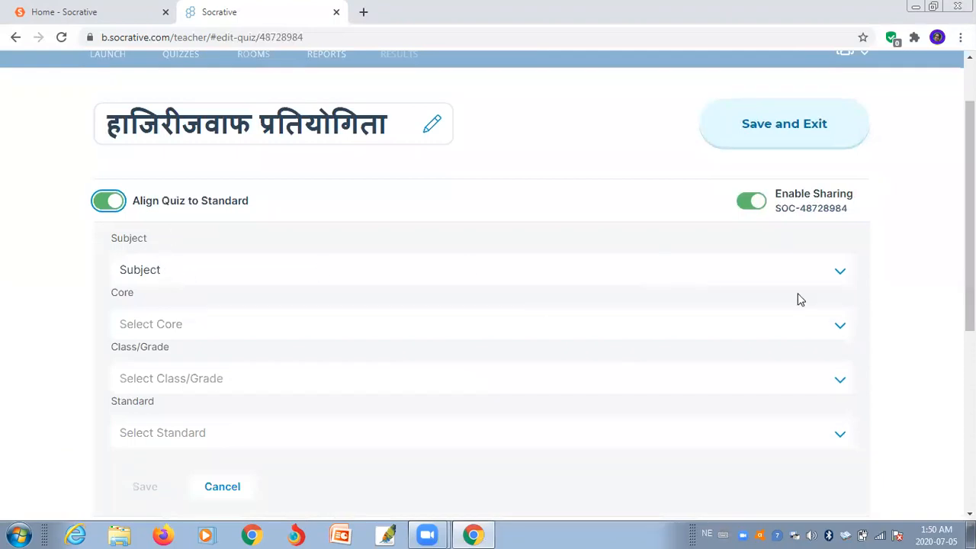
left_click(107, 201)
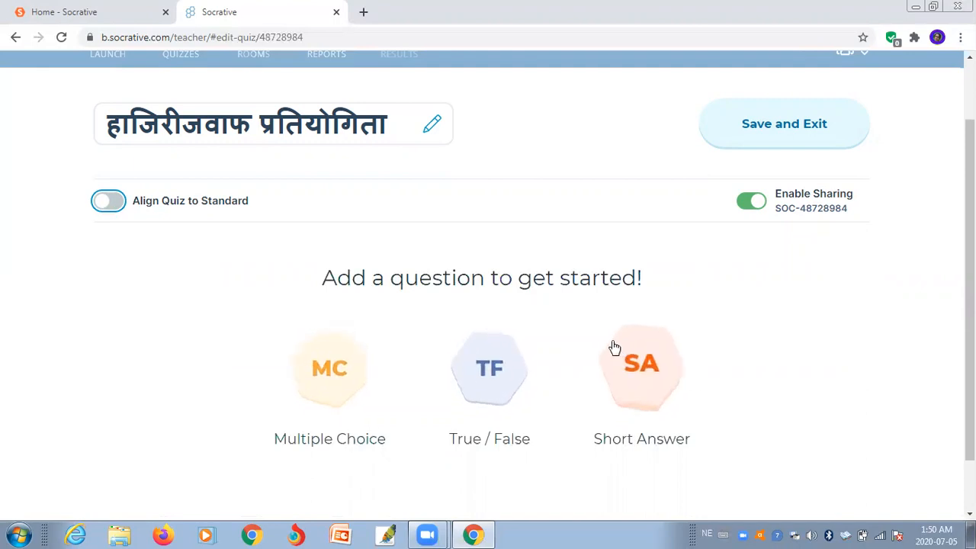
left_click(113, 203)
left_click_drag(970, 187, 970, 221)
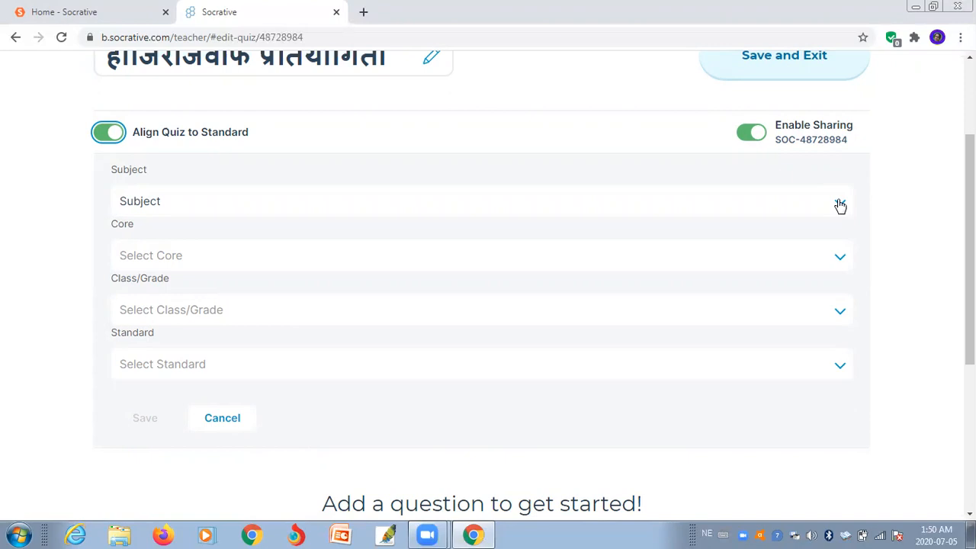
- Set Subject to Other Subjects and Core to CTE - Science, Technology, Engineering & Math
left_click(839, 204)
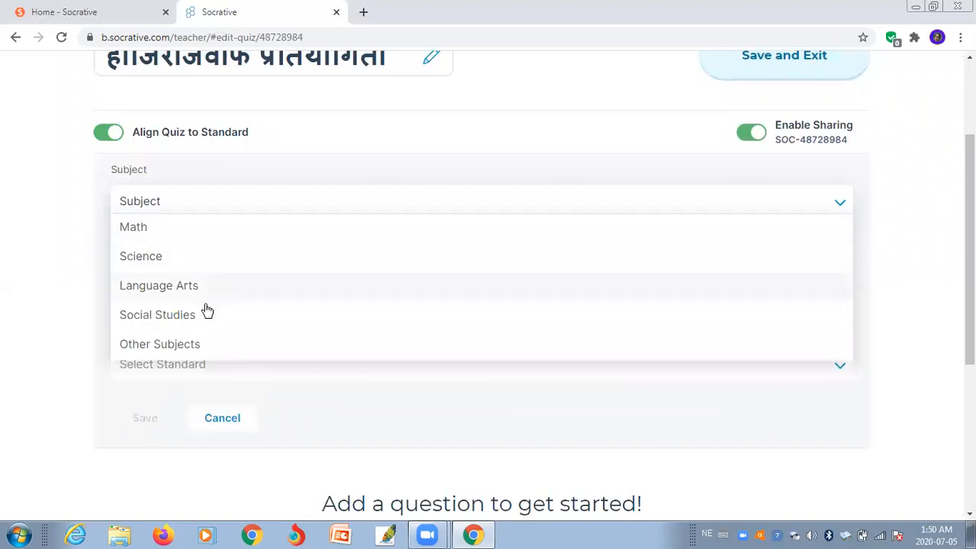
left_click(203, 348)
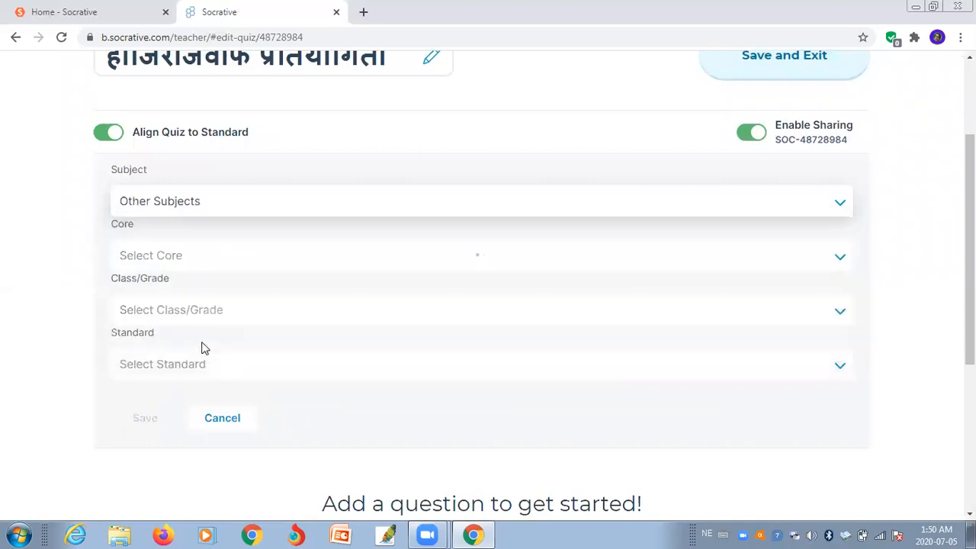
left_click(838, 259)
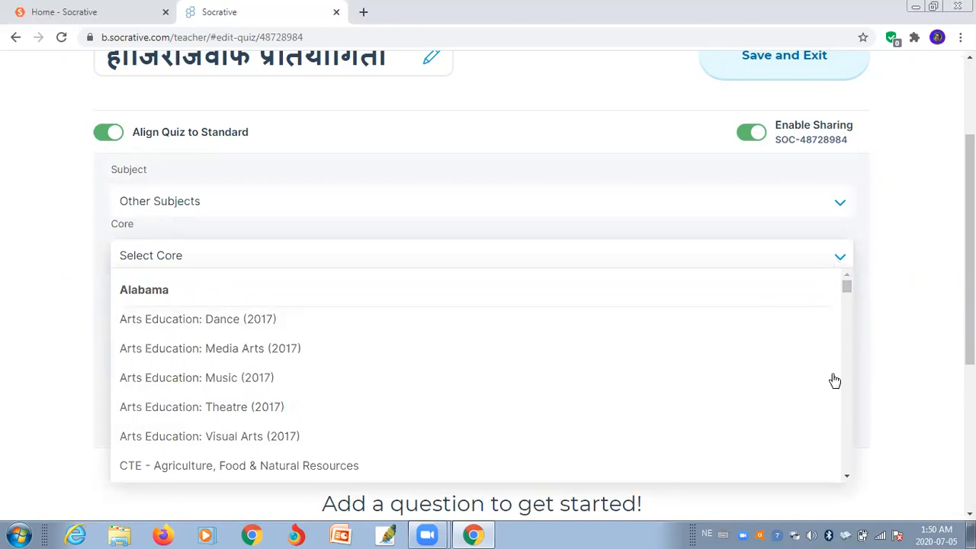
left_click(847, 479)
left_click(846, 479)
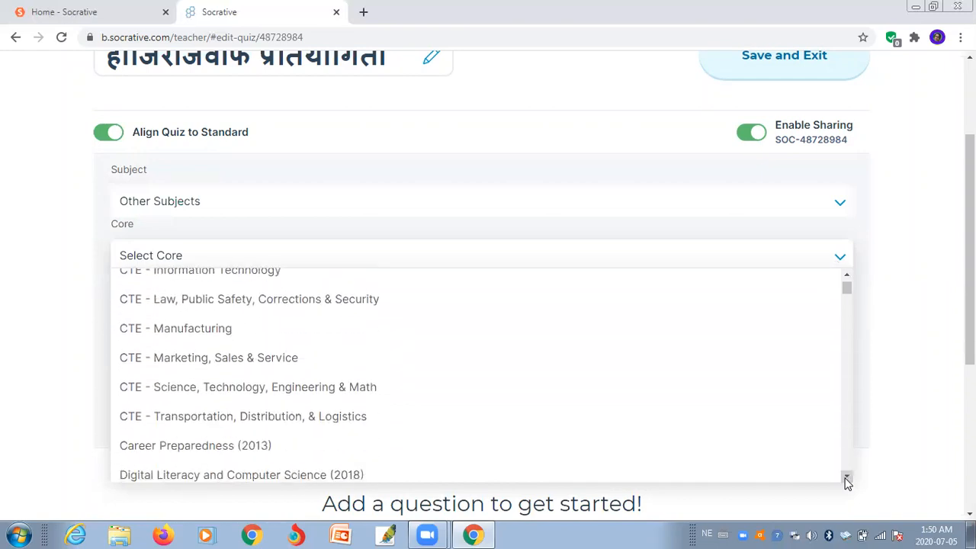
left_click(365, 387)
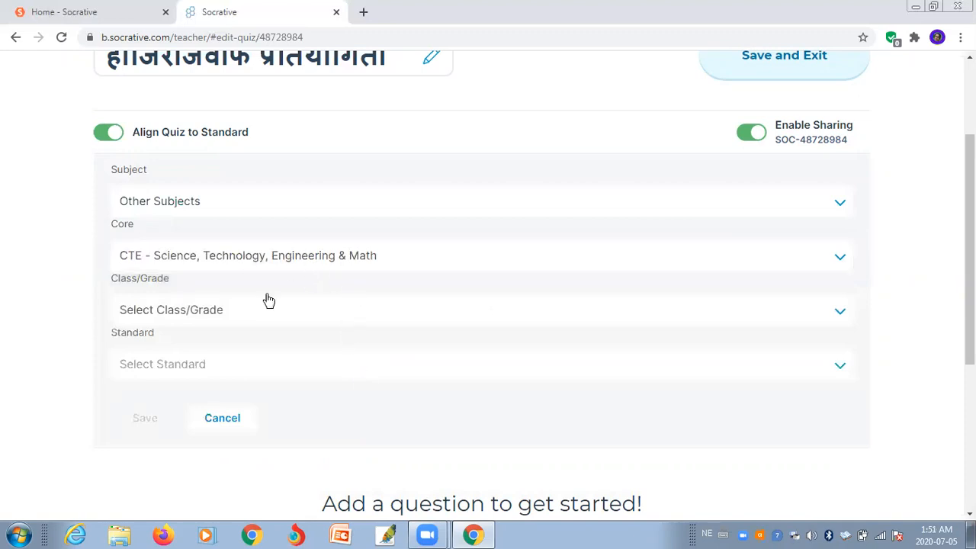
left_click(840, 311)
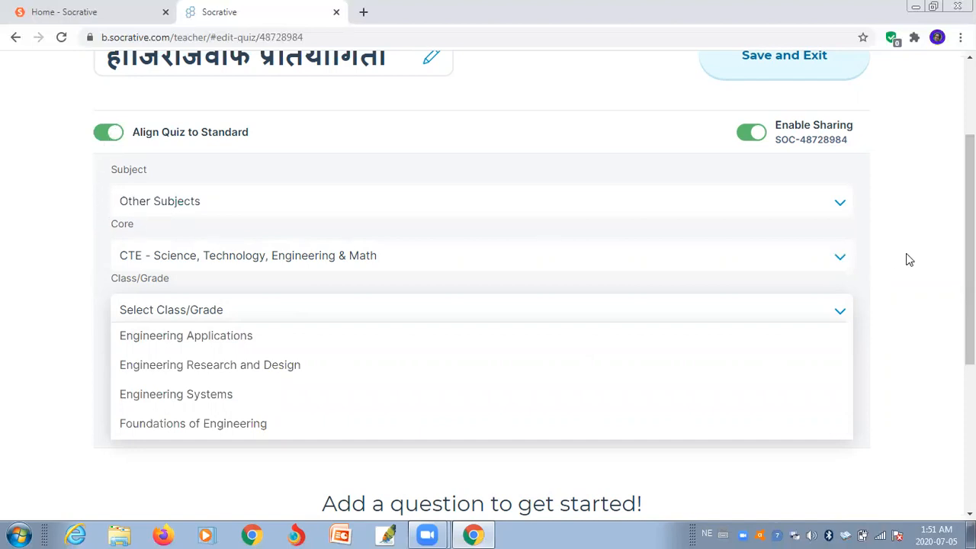
left_click(193, 298)
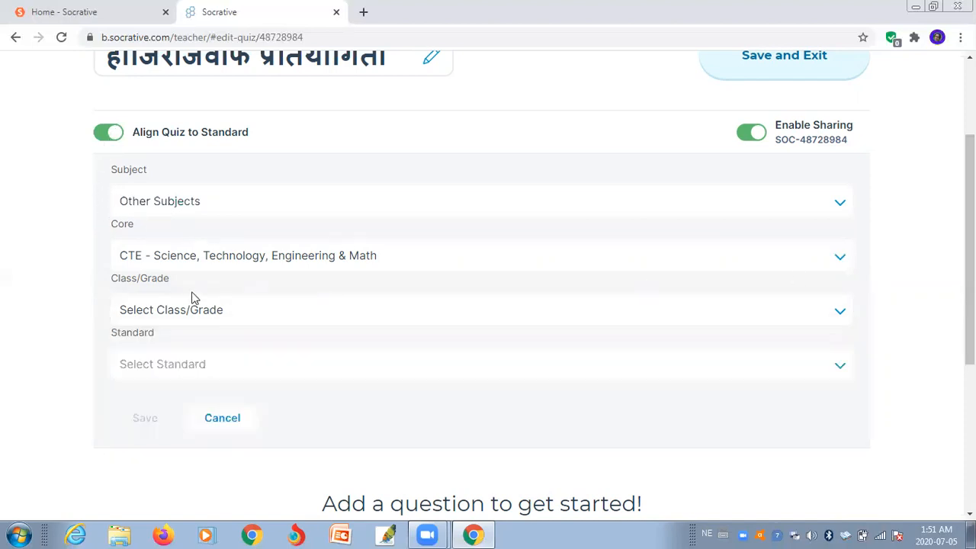
- Turn off standard alignment and add a new multiple-choice question
left_click(110, 135)
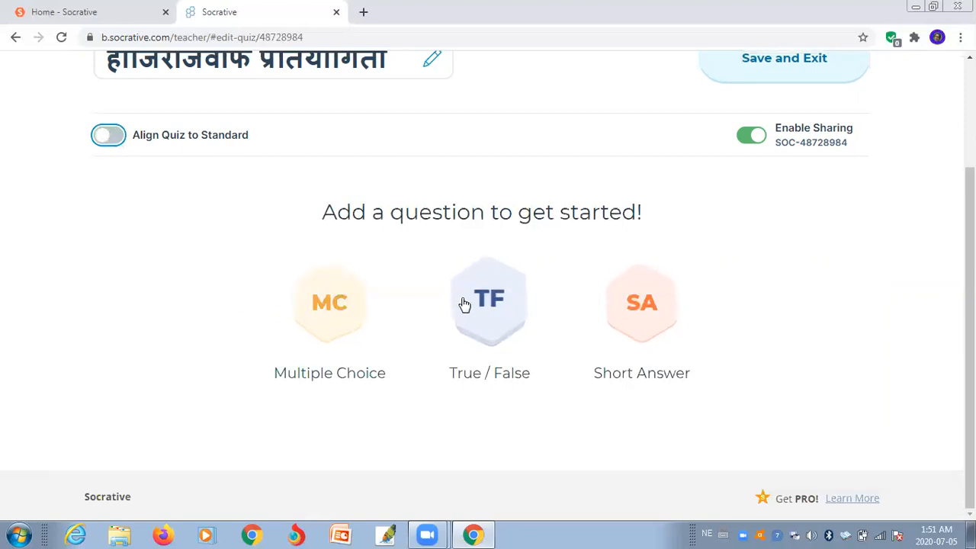
left_click(328, 304)
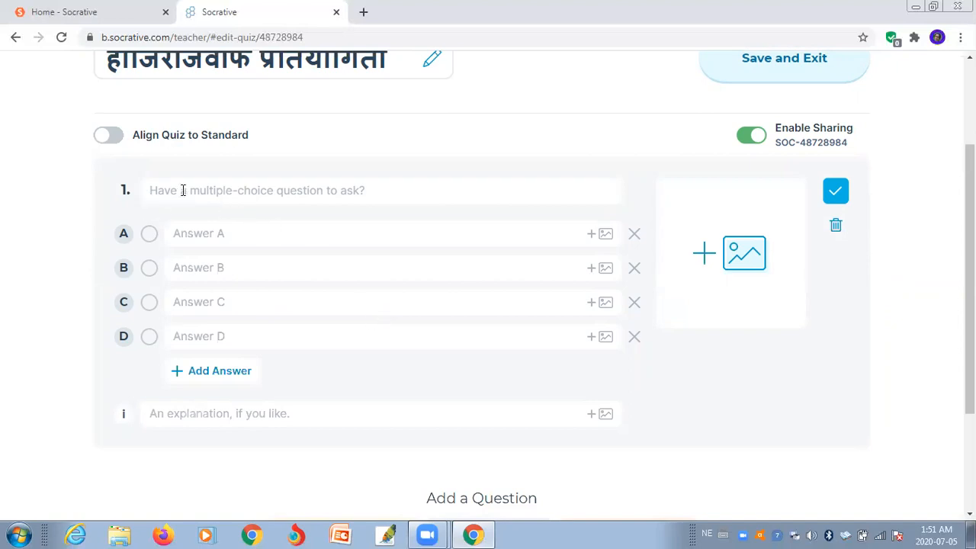
left_click(374, 191)
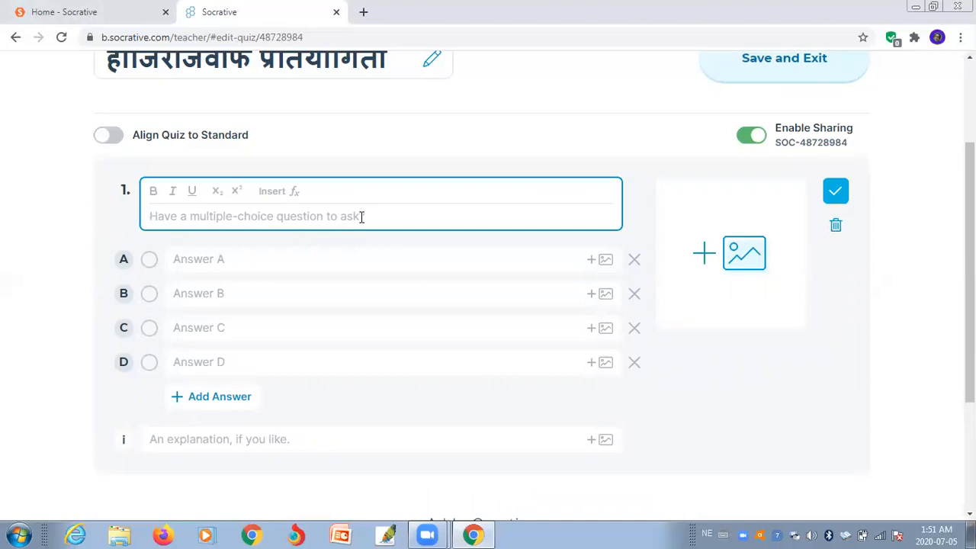
- Write question 1 as 'सगरमाथाको उचाइ कति मिटर छ ?', adding the '?' in English input
type("सगर")
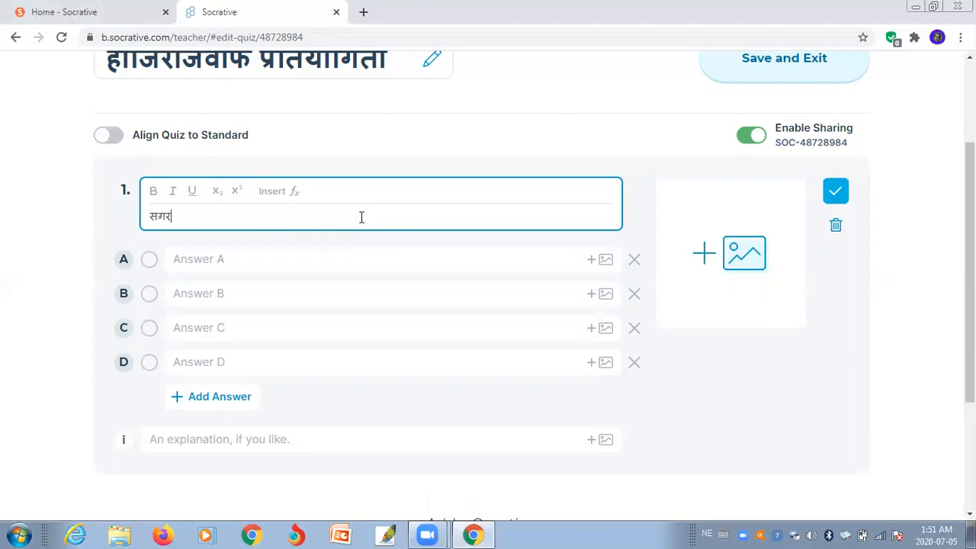
type("माथाका")
type(" उचाइ कति ")
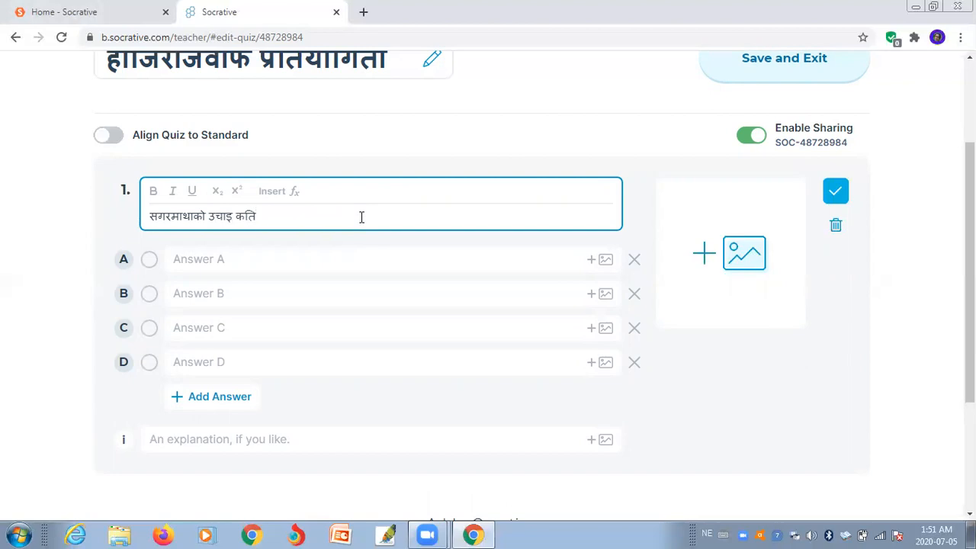
type("मिटर छ")
left_click(708, 534)
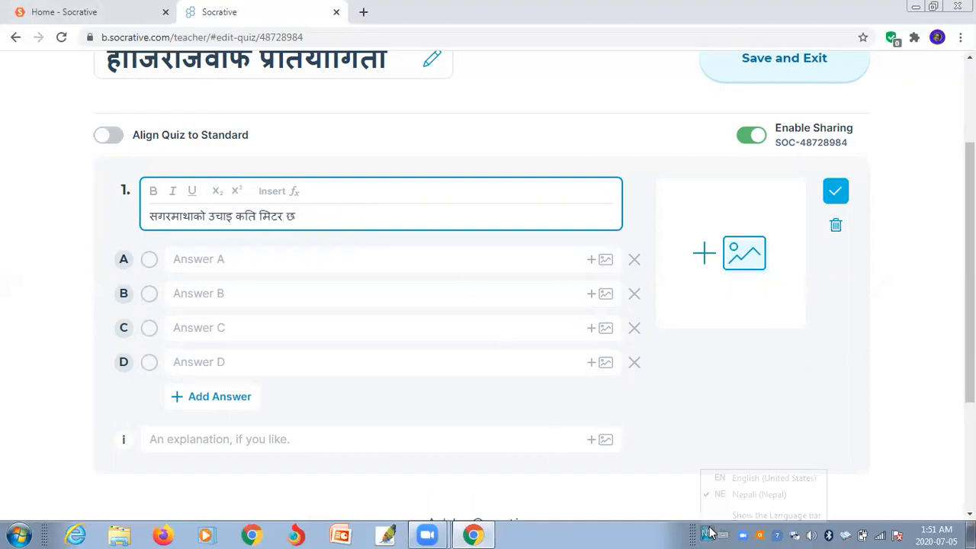
left_click(728, 478)
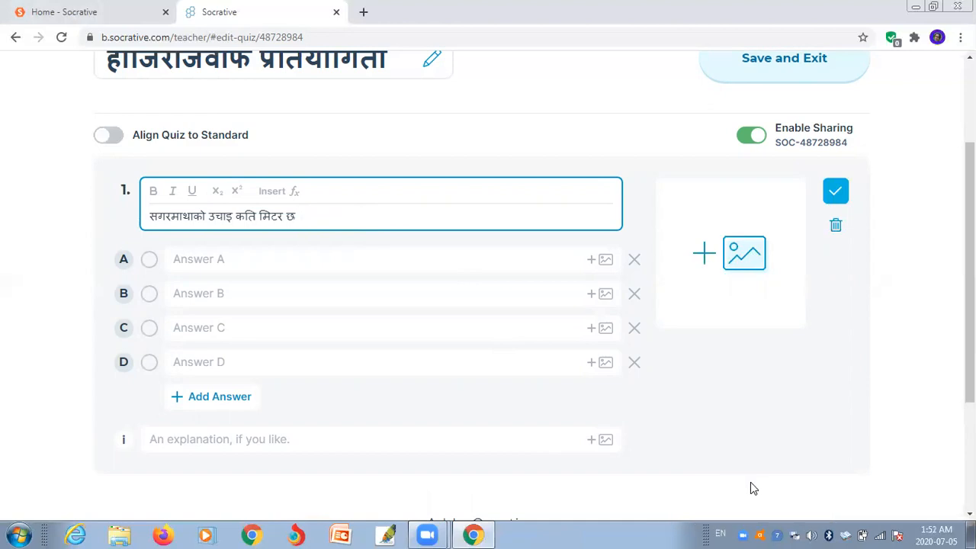
type("?")
left_click(717, 531)
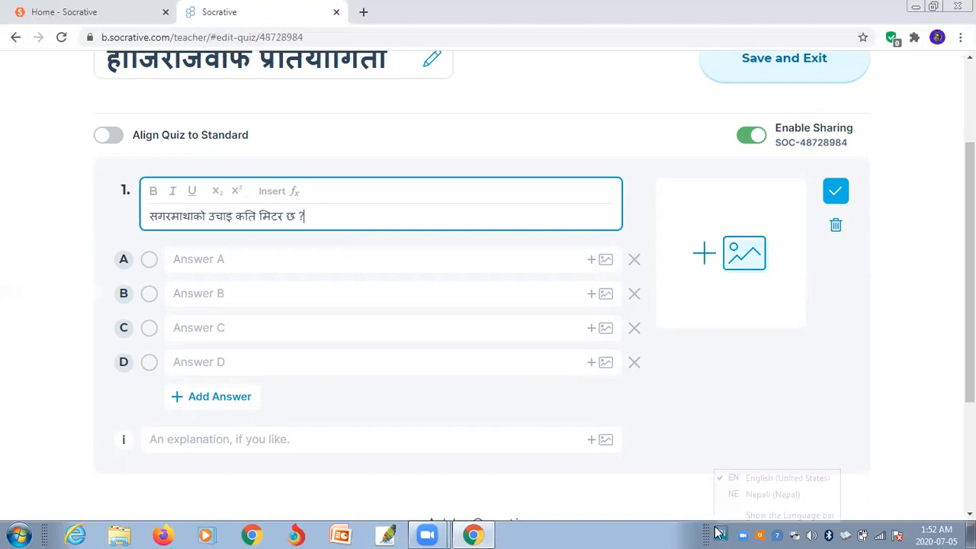
left_click(219, 260)
left_click(230, 260)
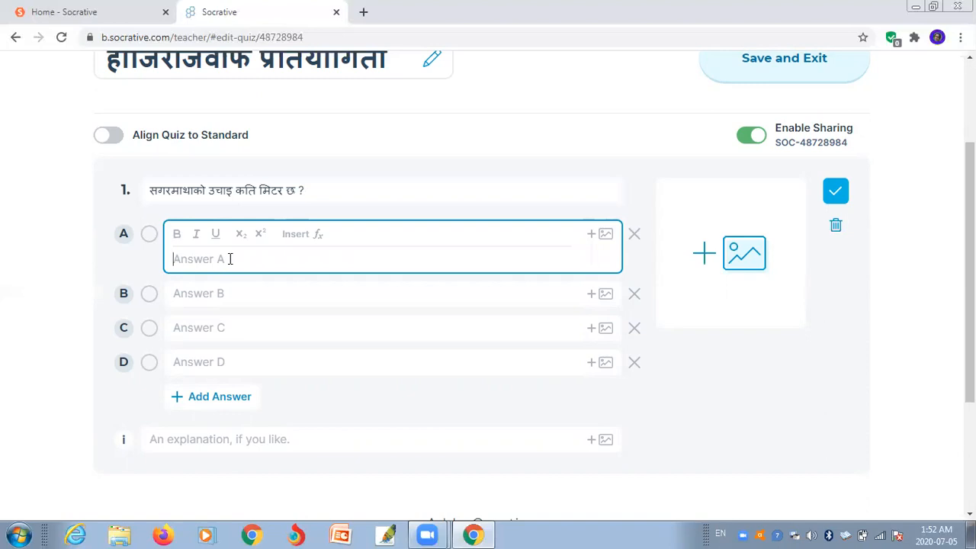
- Enter choices A–D as 8846m, 8848m, 8850m and 8852m, removing the extra fifth choice
type("8846m")
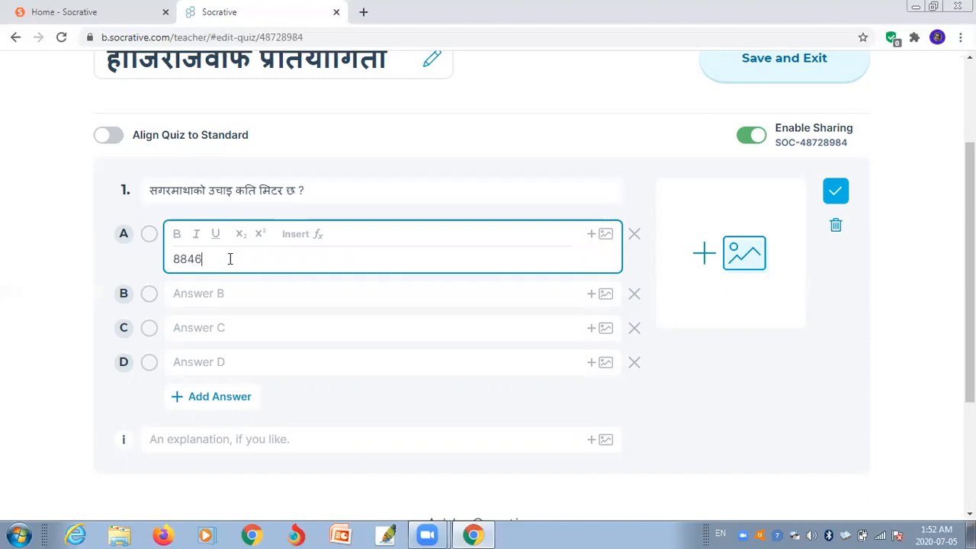
left_click(229, 297)
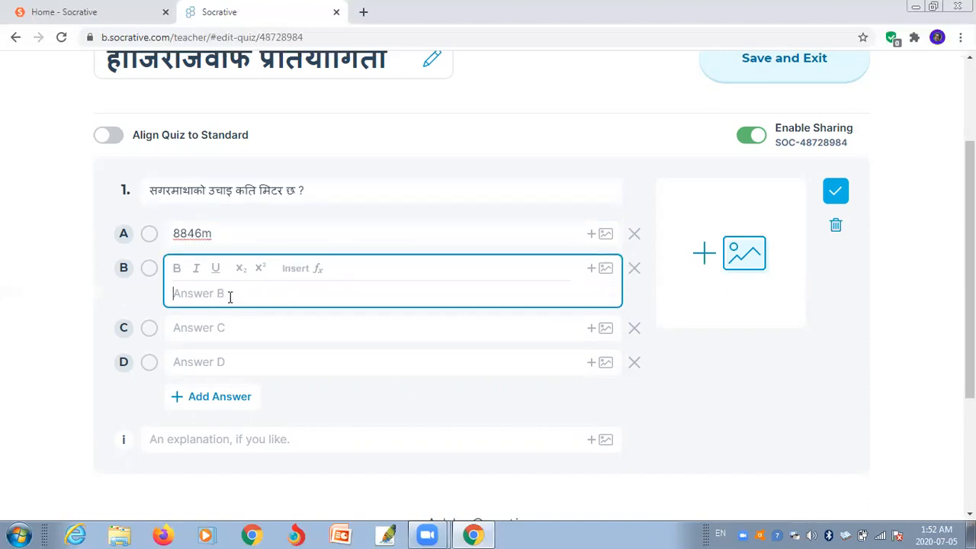
type("8848m")
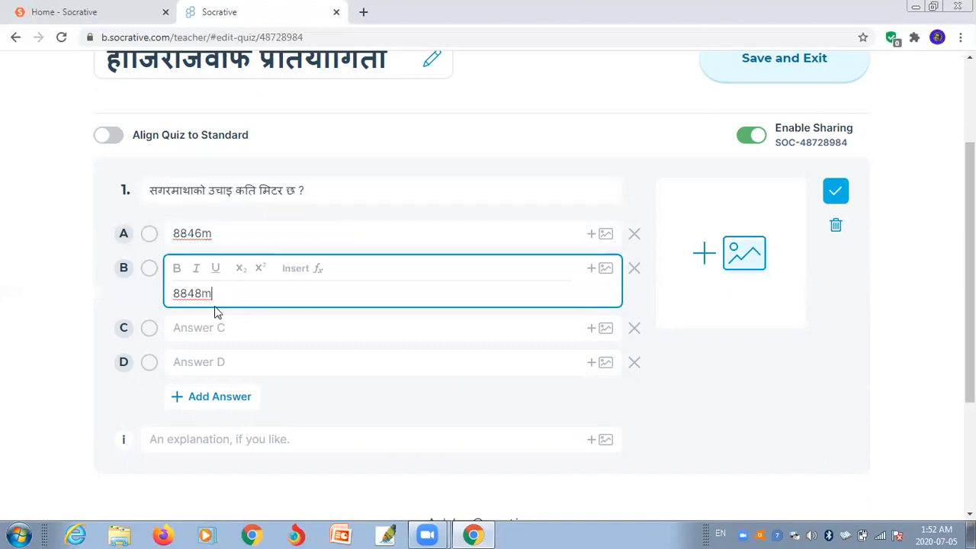
left_click(225, 328)
type("8850m")
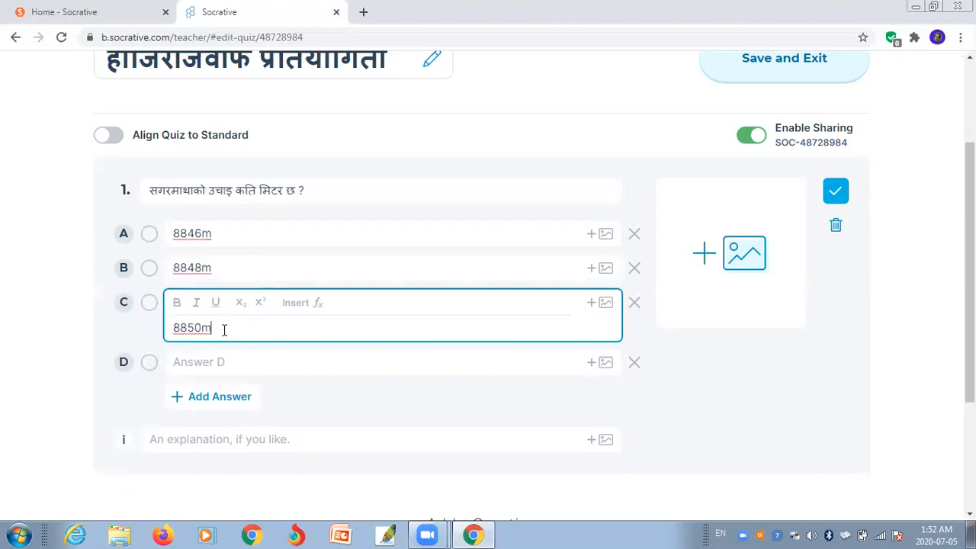
left_click(226, 362)
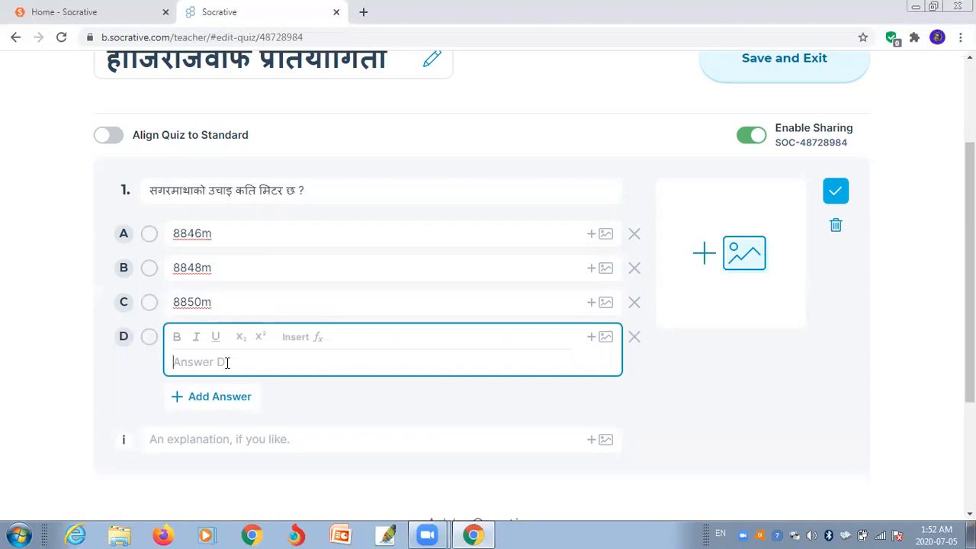
type("8852m")
left_click(357, 400)
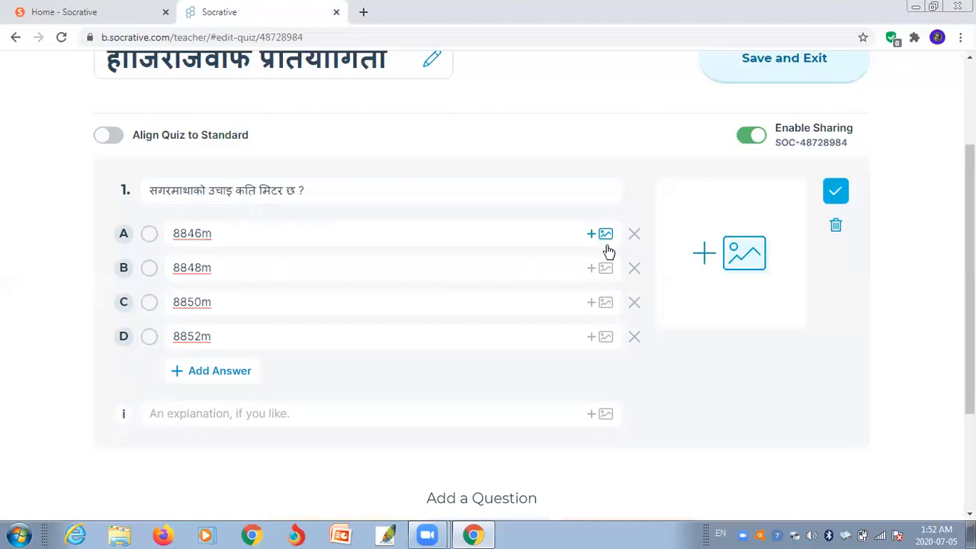
left_click(211, 372)
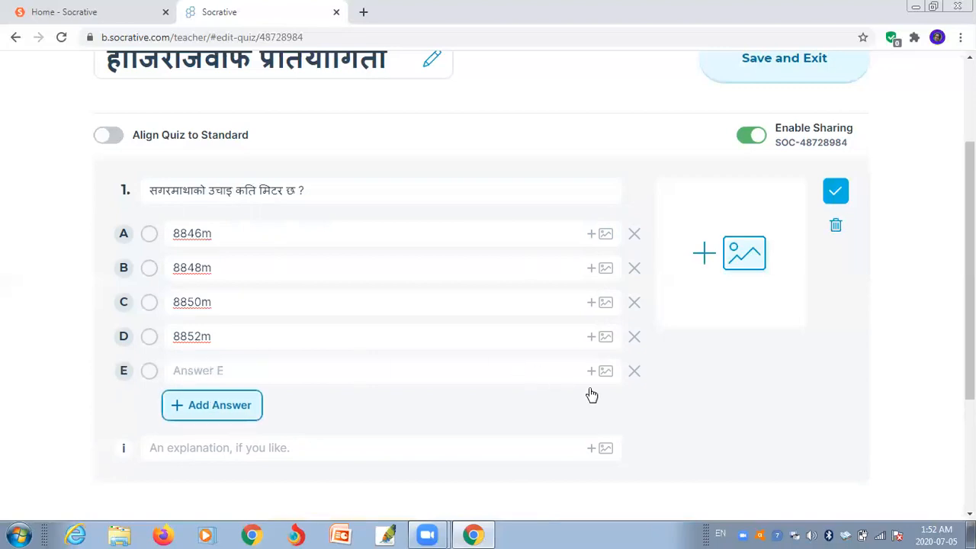
left_click(634, 374)
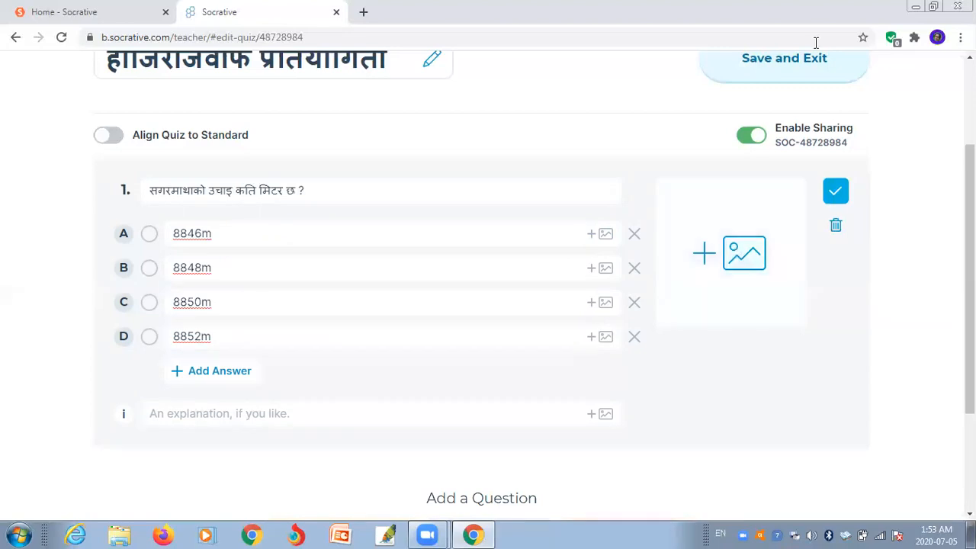
- Attach the image sagarmatha.jpg to question 1
left_click(915, 6)
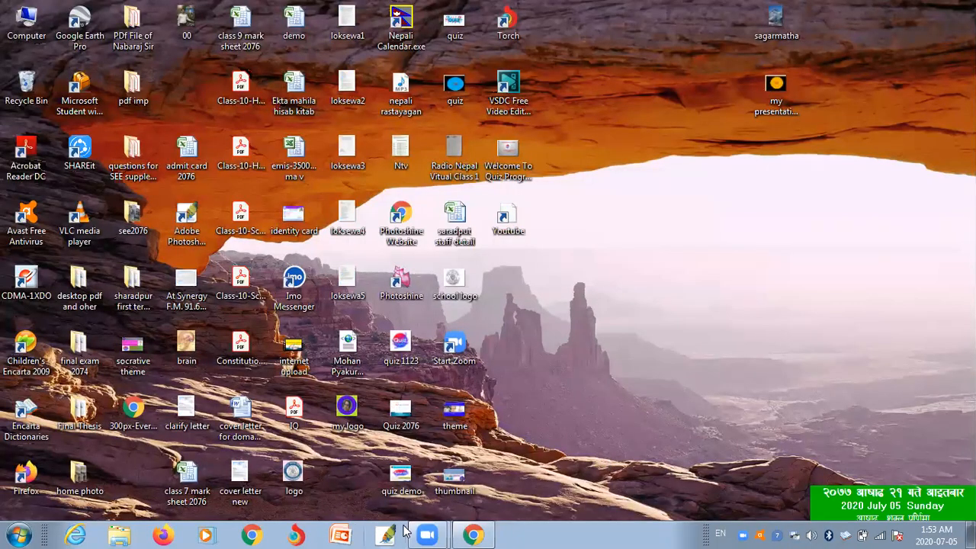
mouse_move(472, 534)
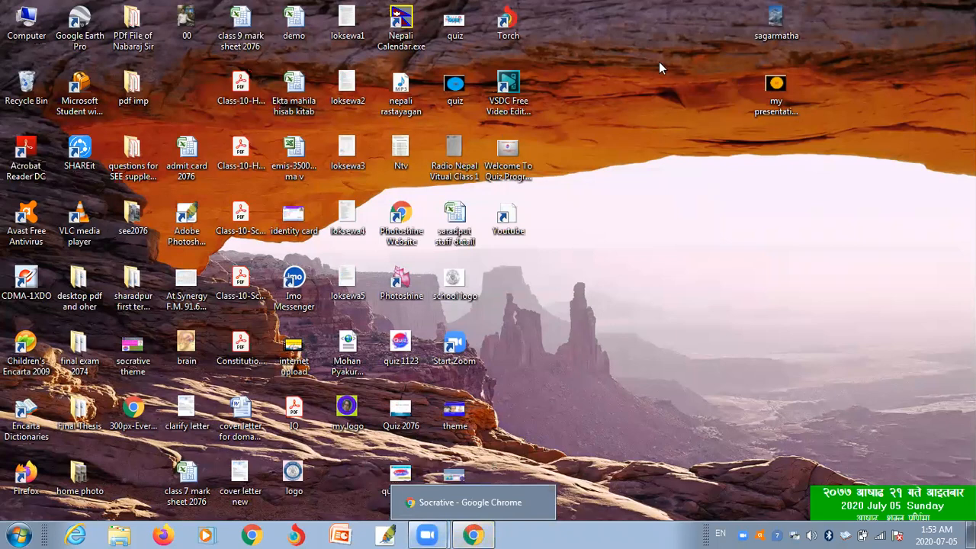
left_click(470, 534)
left_click(734, 248)
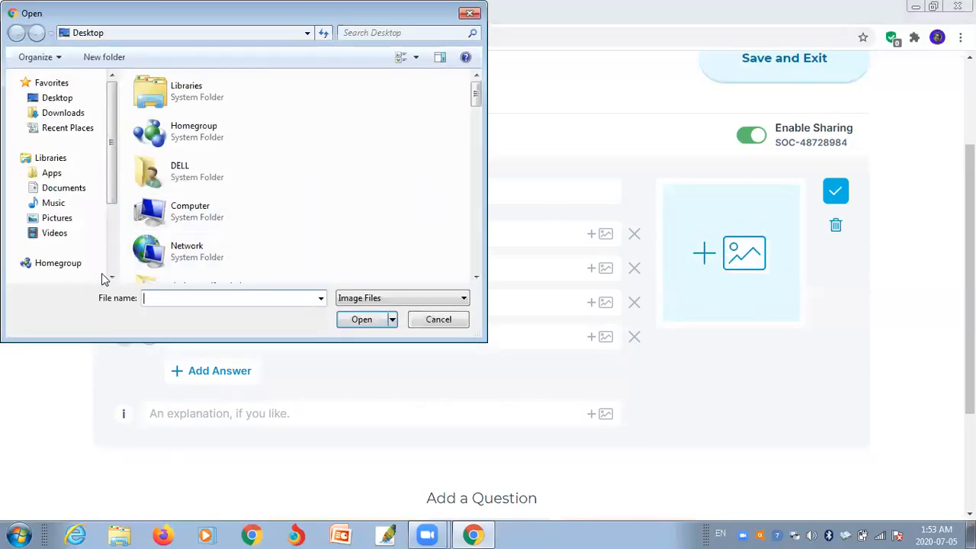
type("sagarmatha.jpg")
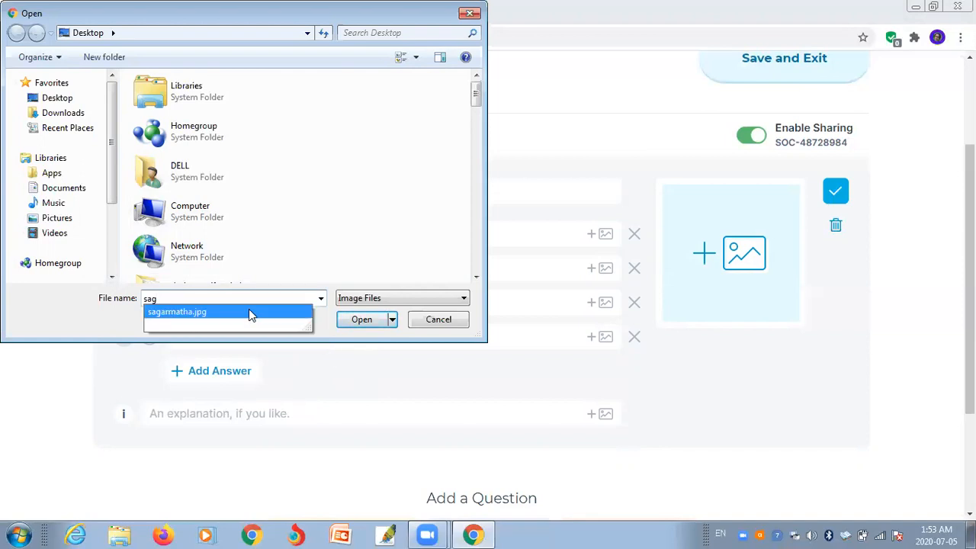
left_click(228, 312)
left_click(372, 319)
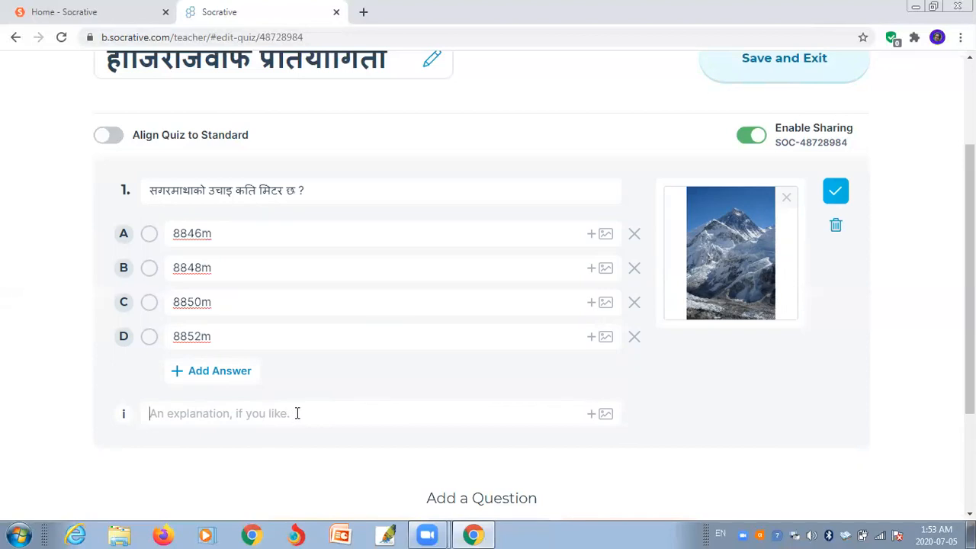
left_click(298, 414)
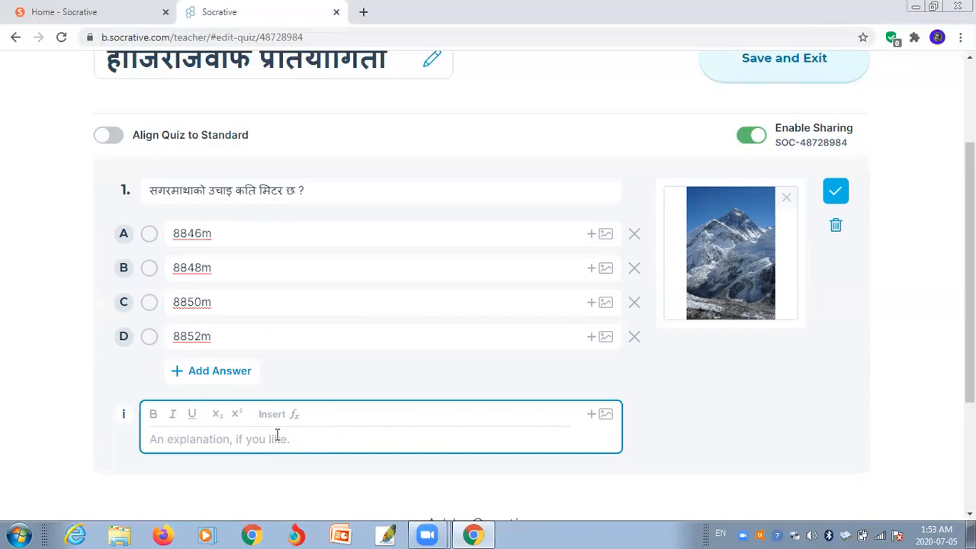
- In Nepali, start the explanation stating Sagarmatha is the world's highest peak
type(";")
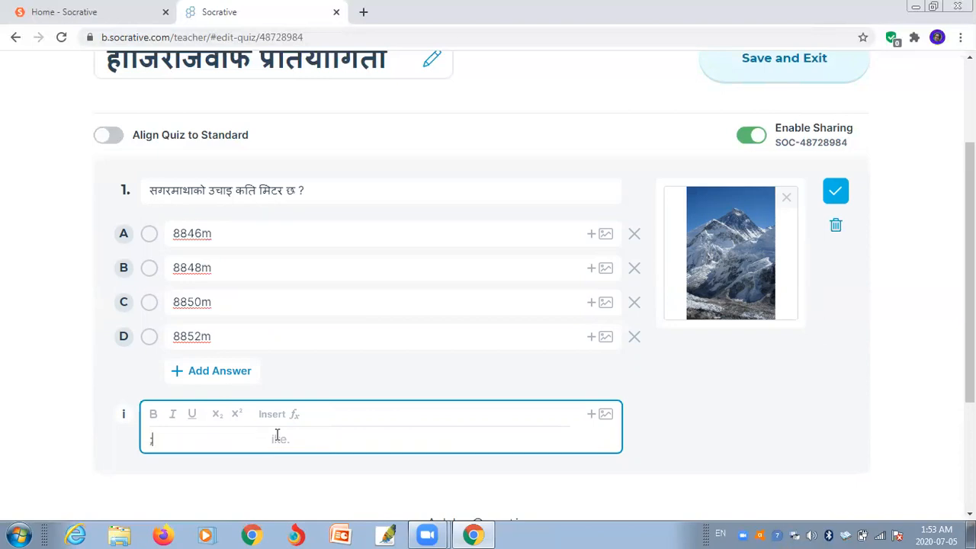
key("BackSpace")
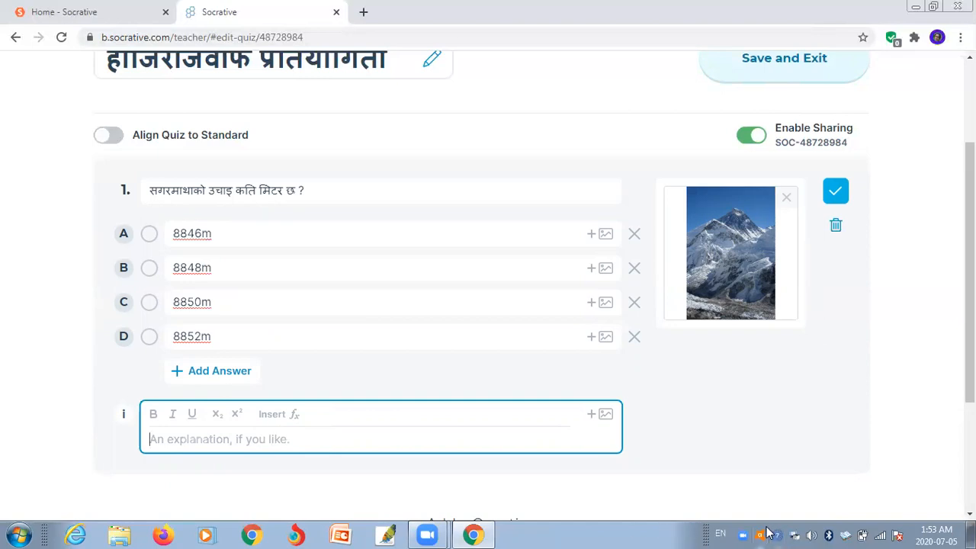
left_click(716, 532)
left_click(770, 494)
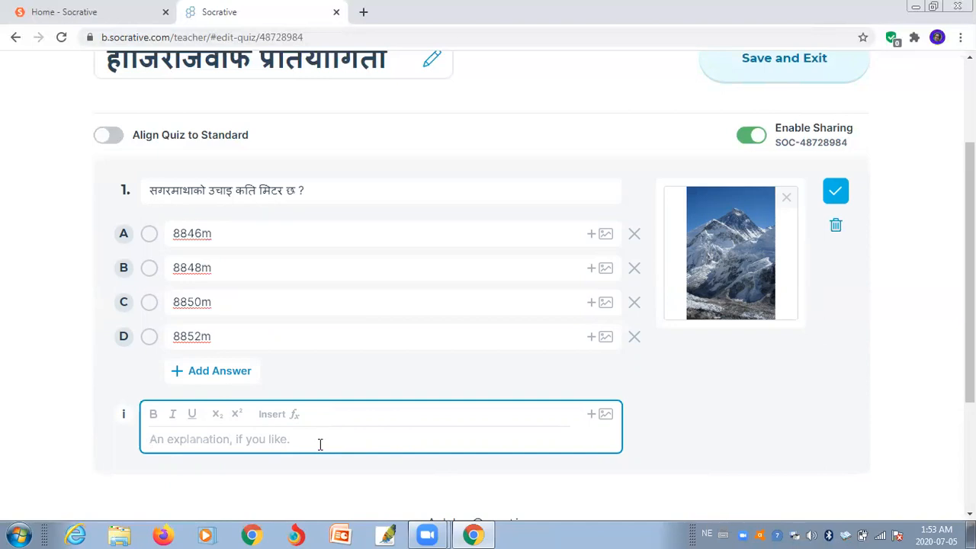
type("सगर")
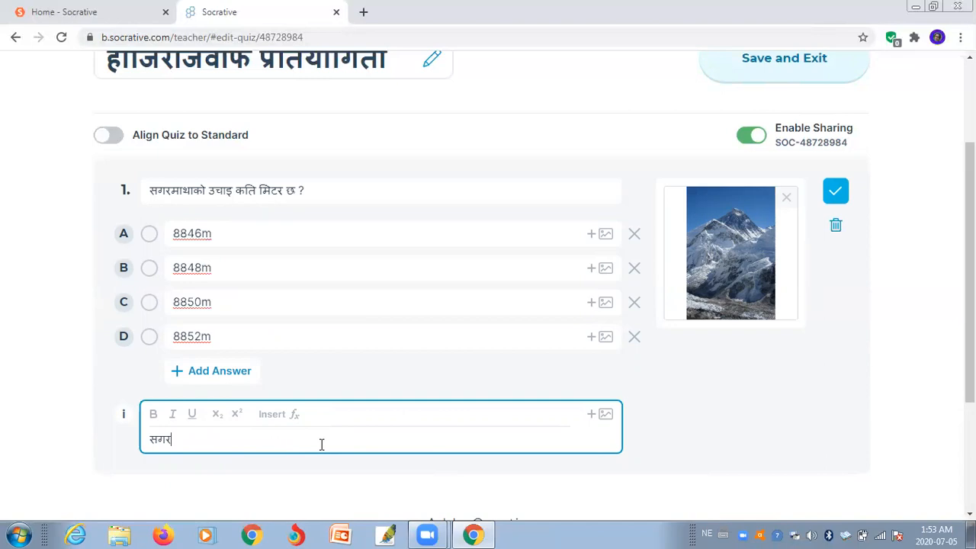
type("माथा िव")
type("श")
type("्वक")
key("BackSpace")
key("BackSpace")
key("BackSpace")
key("BackSpace")
key("BackSpace")
key("BackSpace")
type("विश्वका")
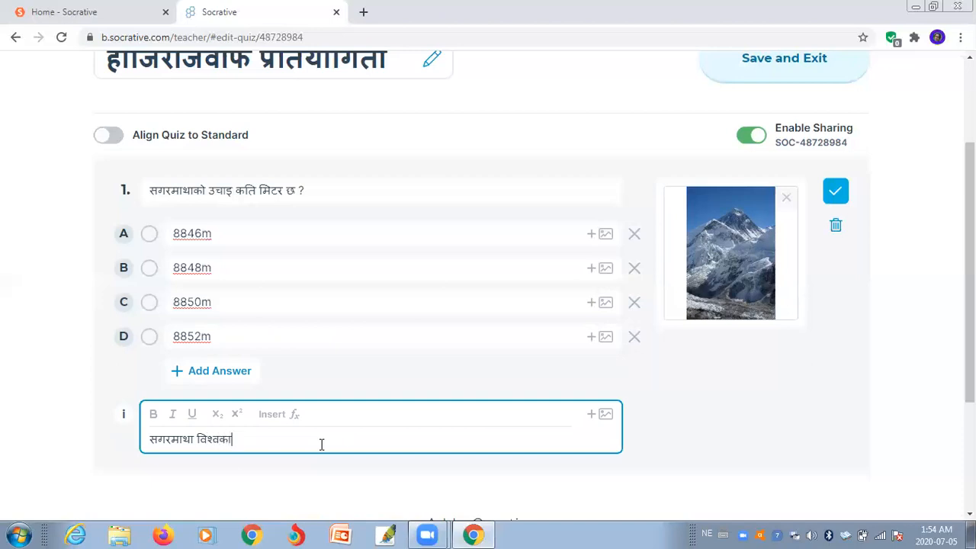
type(" सवैभन्दा अग")
type("ा")
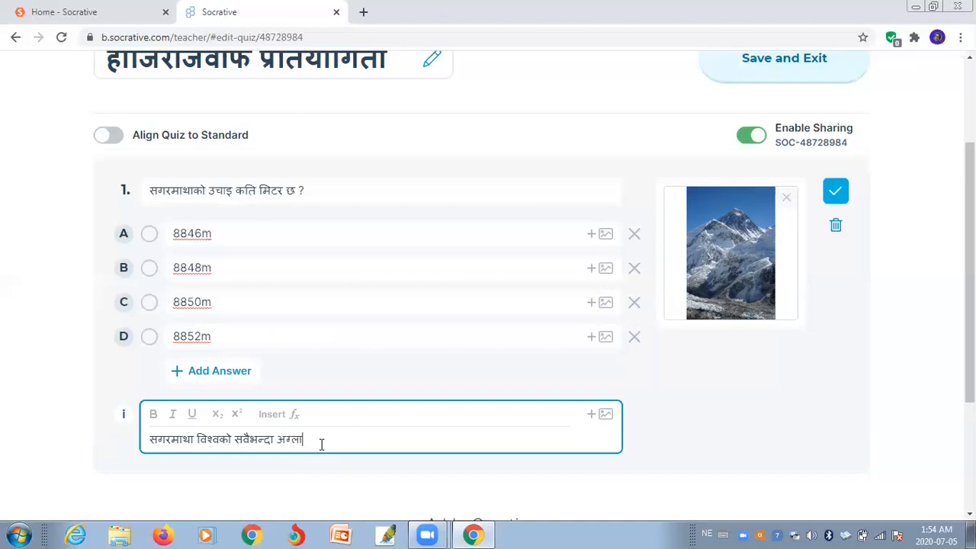
type(" अग्लो ")
type("शिख")
type("र हार")
type("् यस")
type("का")
- Finish the explanation naming who gave Sagarmatha its name, then dismiss the PRO image popup
key("BackSpace")
key("BackSpace")
key("BackSpace")
key("BackSpace")
key("BackSpace")
key("BackSpace")
key("BackSpace")
type("यसका")
type("े नाम ")
type("सगर")
type("मा")
type("था ")
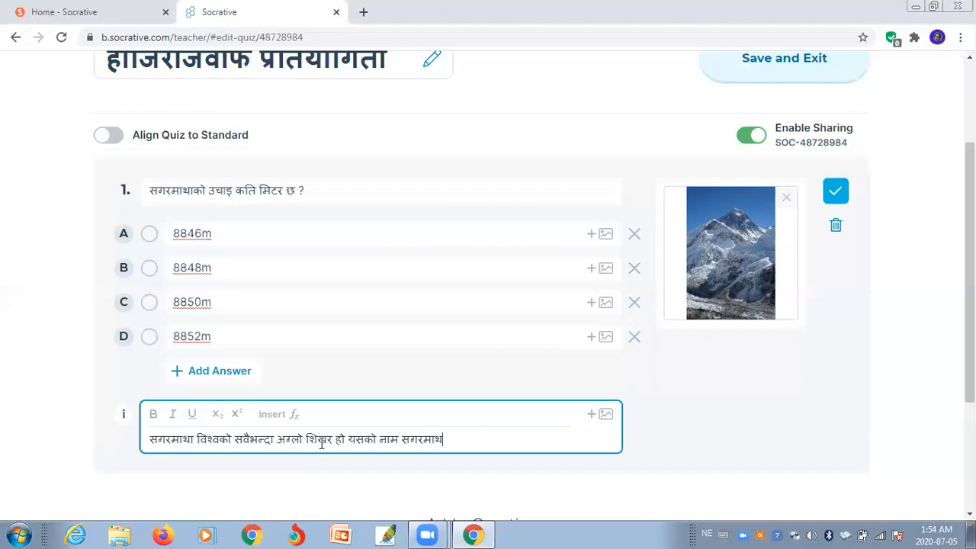
type("भनि नामाकरण")
key("BackSpace")
type("णा")
key("BackSpace")
type("गर")
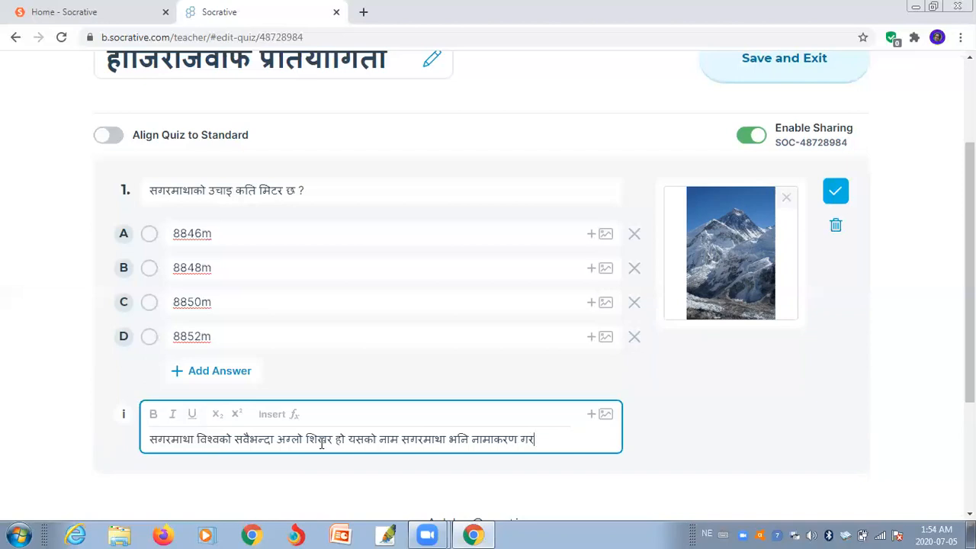
type("्ज")
key("BackSpace")
type("न")
type("े ")
type("व")
type("्य")
type("ब")
type("्त")
key("BackSpace")
key("BackSpace")
key("BackSpace")
type("क्ति")
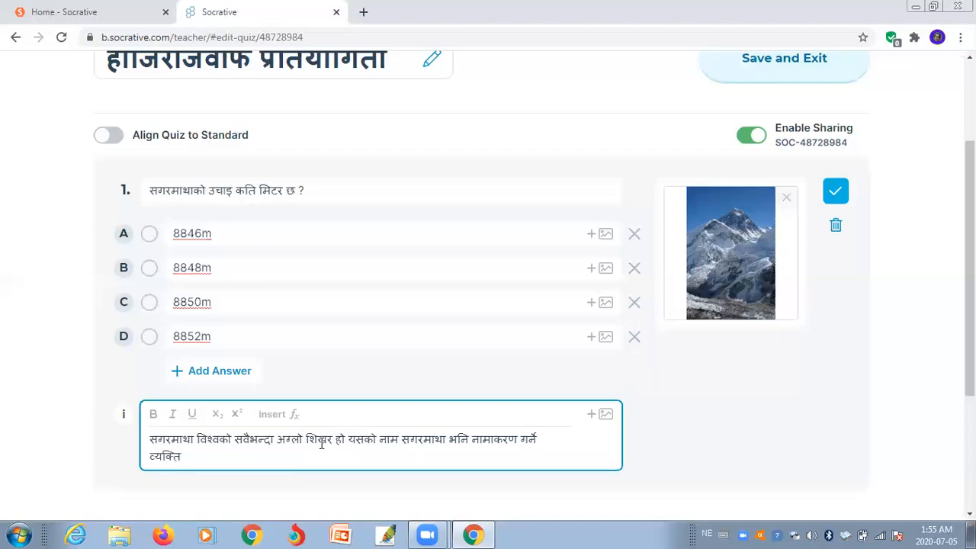
type(" वावु")
type("राम")
type(" अ")
type("ाचा")
key("BackSpace")
key("BackSpace")
key("BackSpace")
key("BackSpace")
type("आ")
type("चार्य")
type("ृ")
key("BackSpace")
key("BackSpace")
type("र्य")
type("ह")
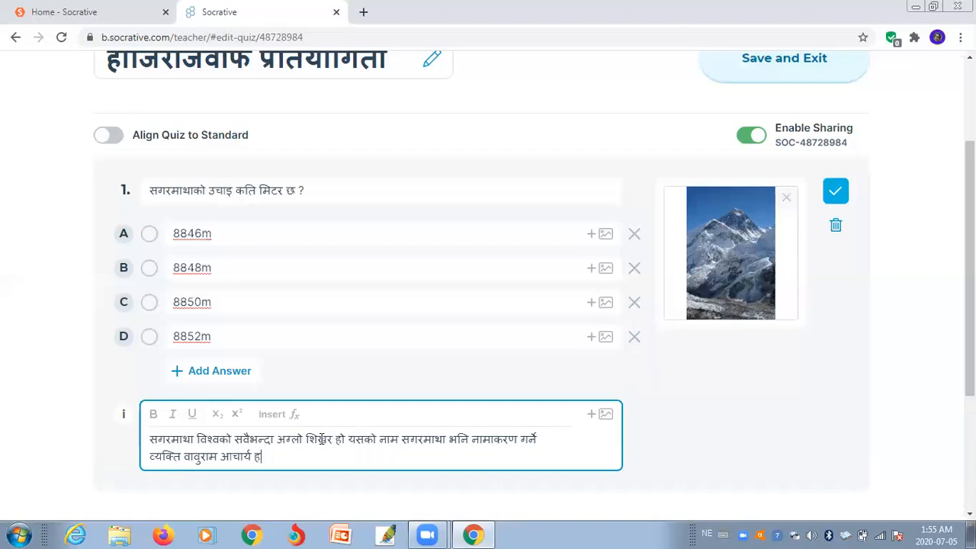
type("ुन् ।")
left_click(604, 416)
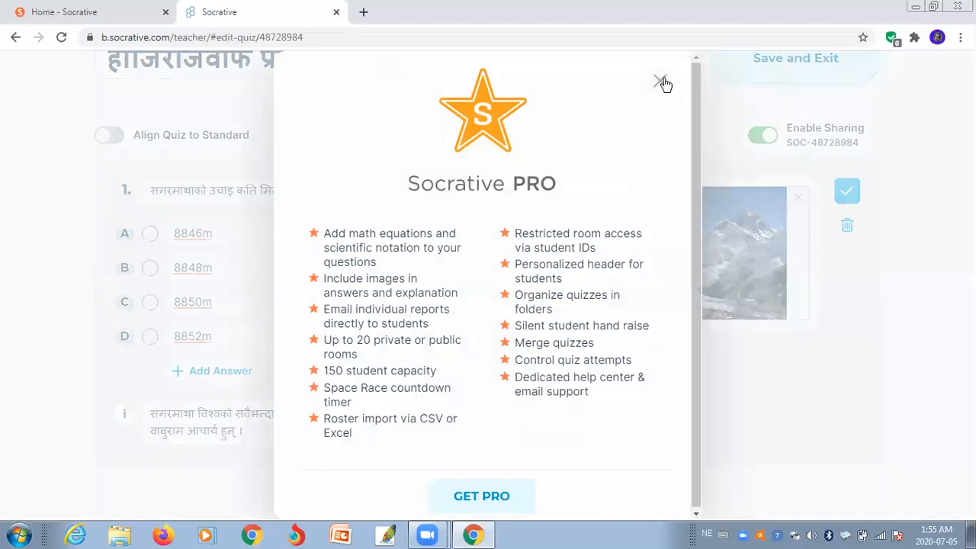
left_click(661, 81)
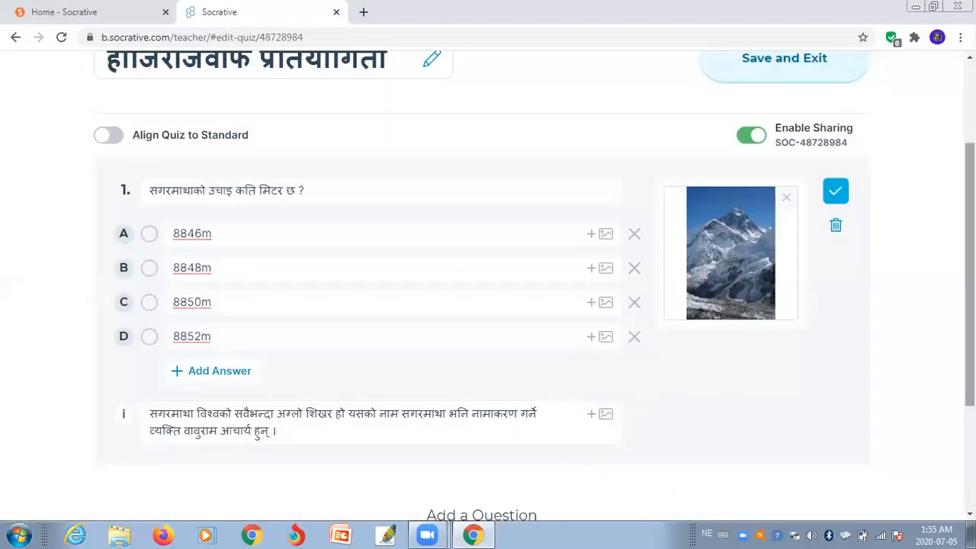
- Mark choice B, 8848m, as question 1's correct answer and save the question
scroll(488, 286, "down", 1)
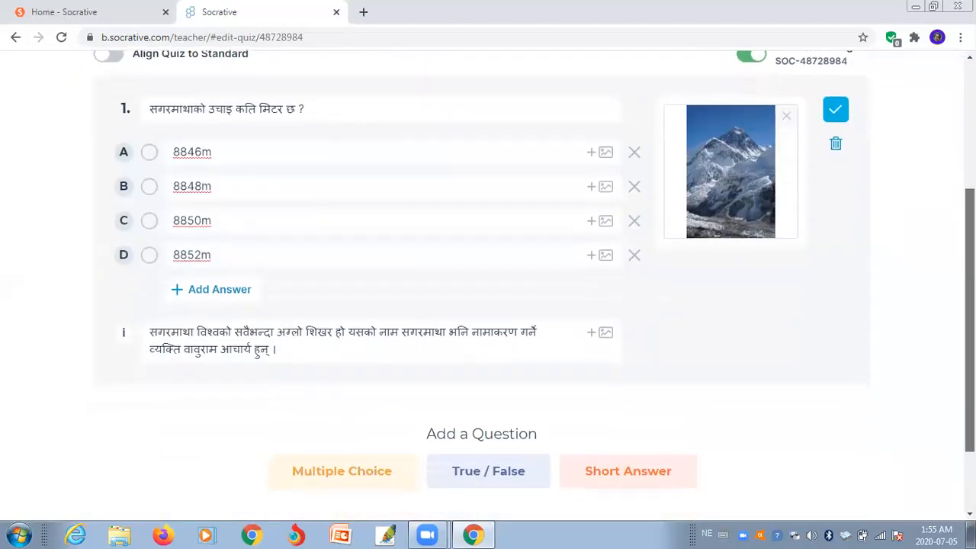
scroll(488, 285, "up", 2)
left_click(835, 216)
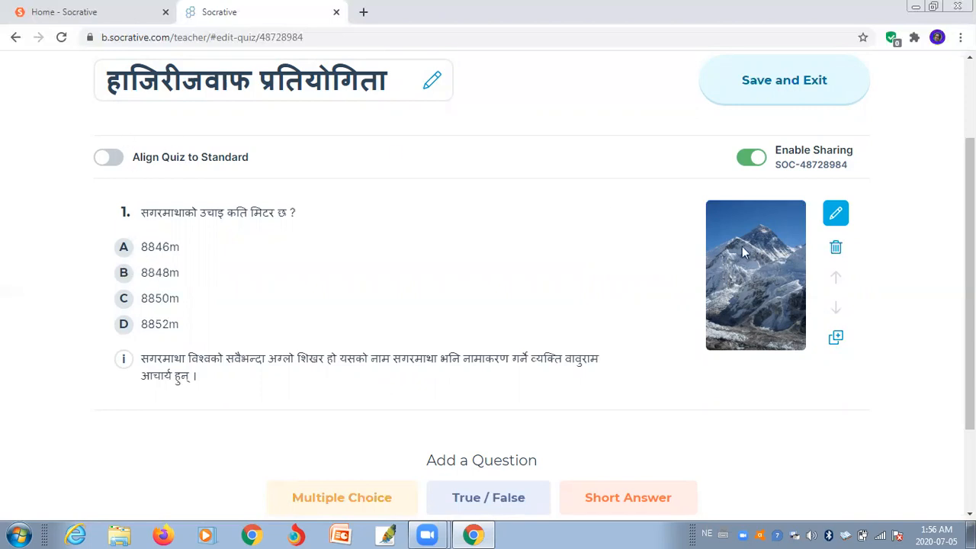
left_click(836, 213)
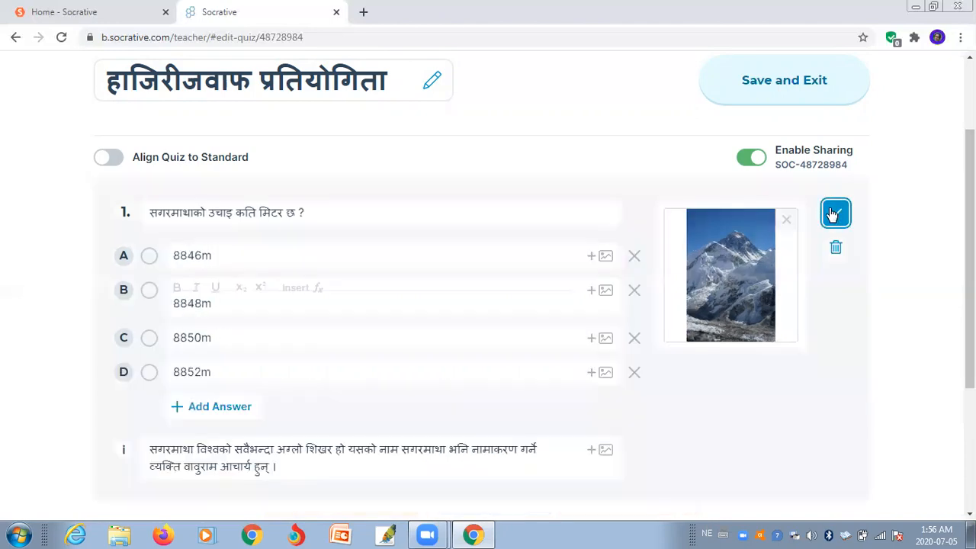
left_click(149, 292)
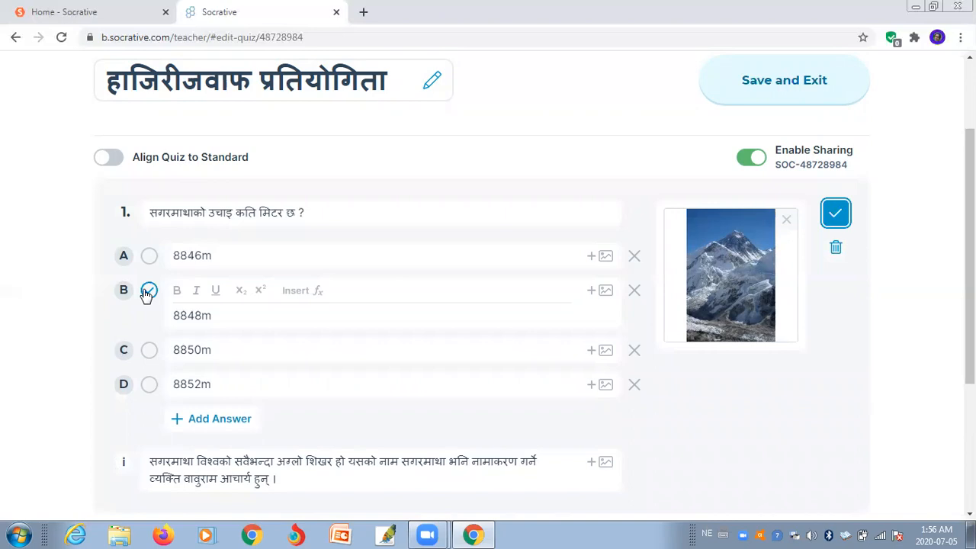
left_click(148, 292)
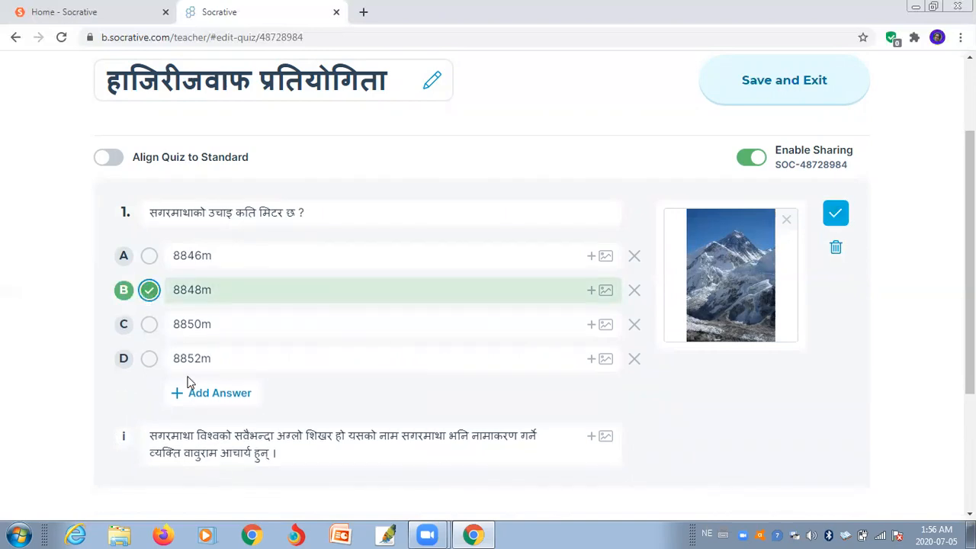
left_click(149, 290)
left_click(149, 291)
left_click(834, 217)
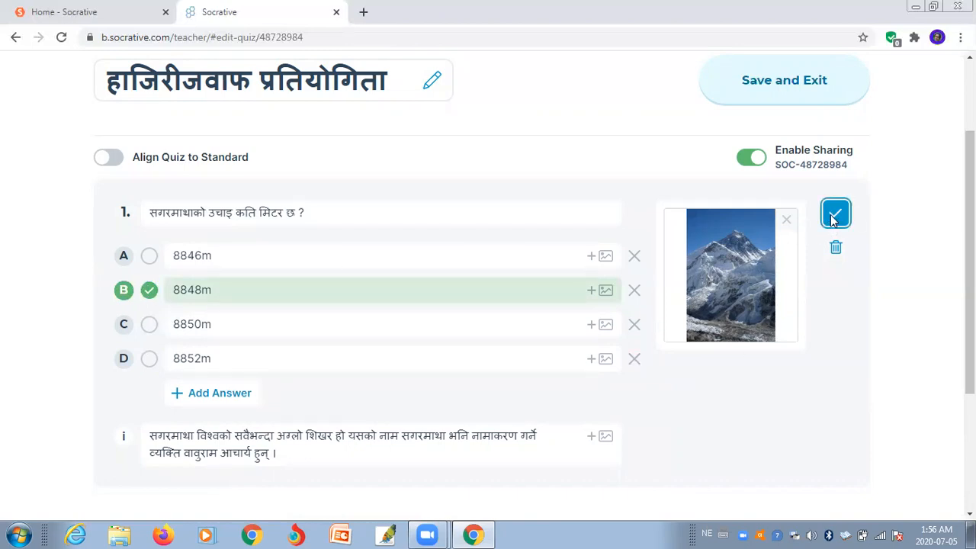
- Add true/false question 2 reading 'नेपालको औसत लम्वाइ ८८५ मिटर हो ।'
left_click_drag(970, 278, 970, 326)
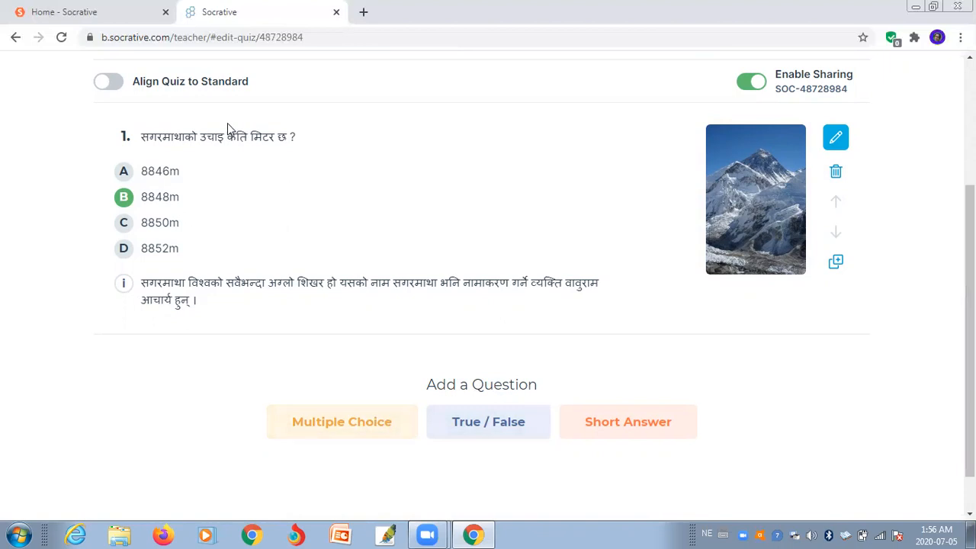
left_click(471, 424)
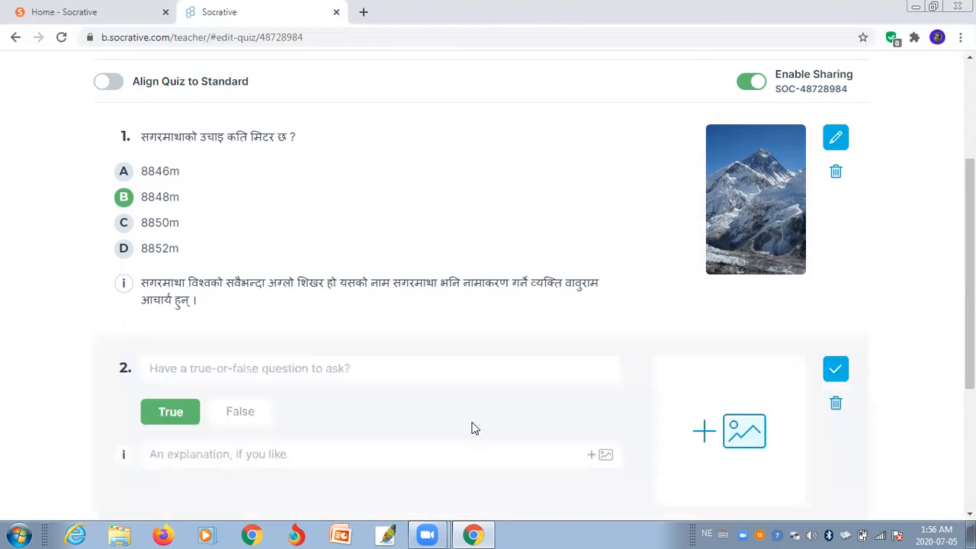
left_click(355, 368)
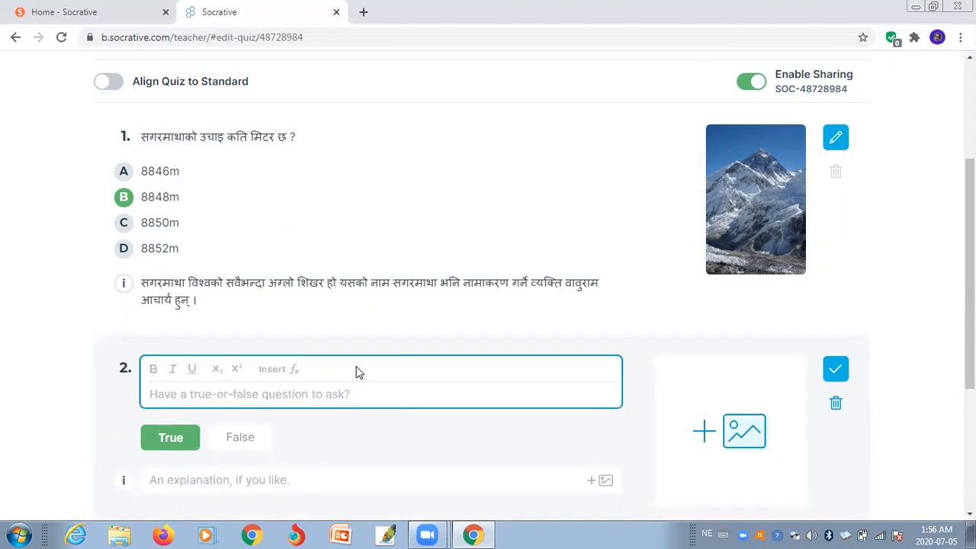
type("न")
type("ौ")
type("पालका")
type(" अा")
key("BackSpace")
key("BackSpace")
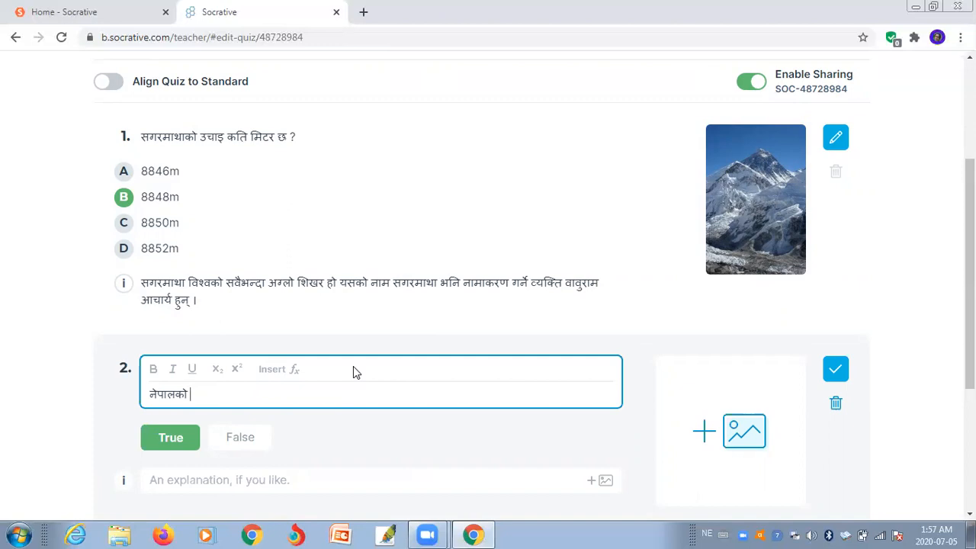
type("औसत लम्वाइ")
type("८८५")
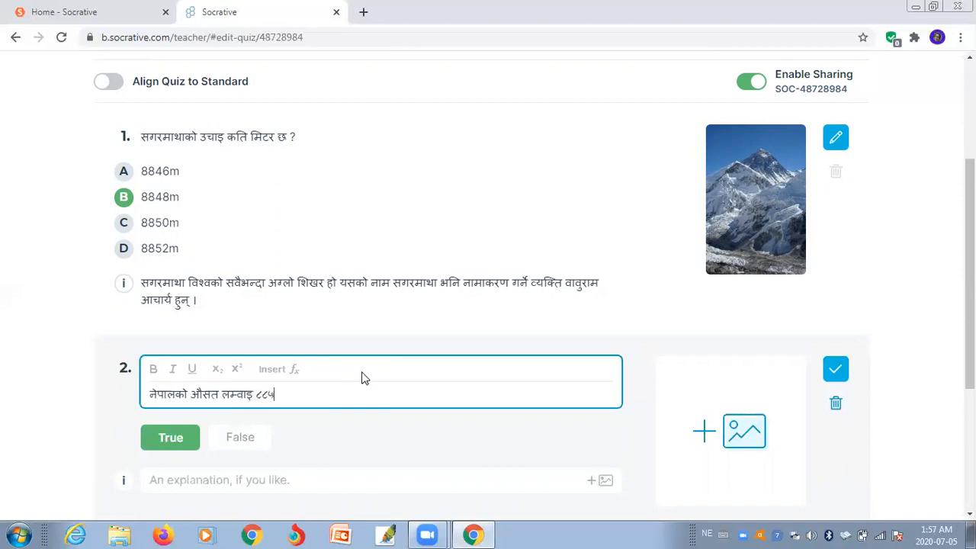
type(" मिटर हा ।")
left_click(274, 394)
- Close question 2's ८८५-metre statement editor and mark True as its answer
left_click(181, 441)
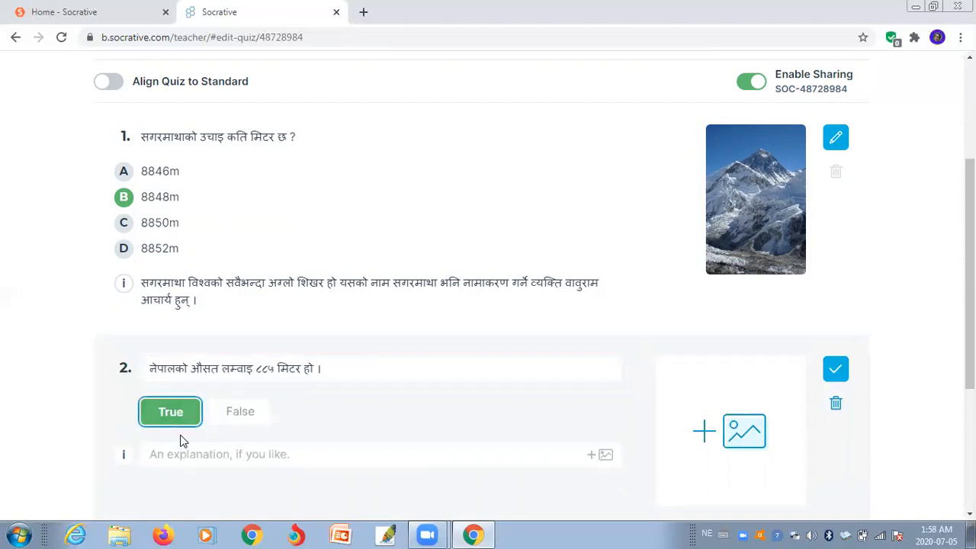
left_click(227, 422)
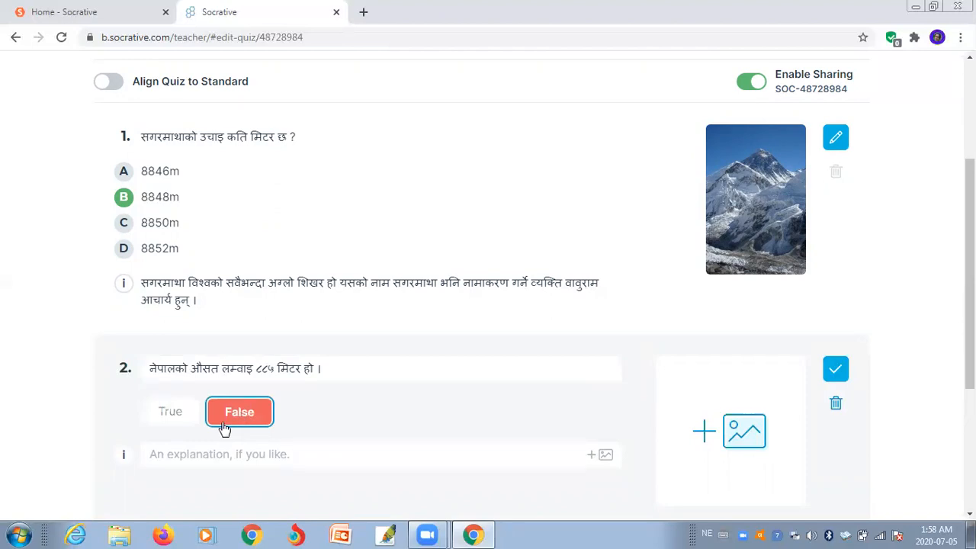
left_click(172, 413)
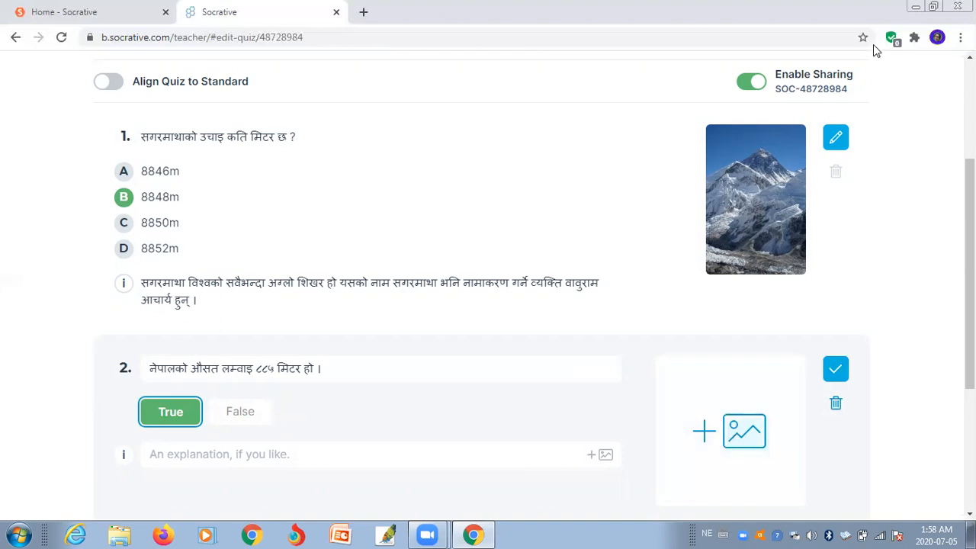
left_click(915, 6)
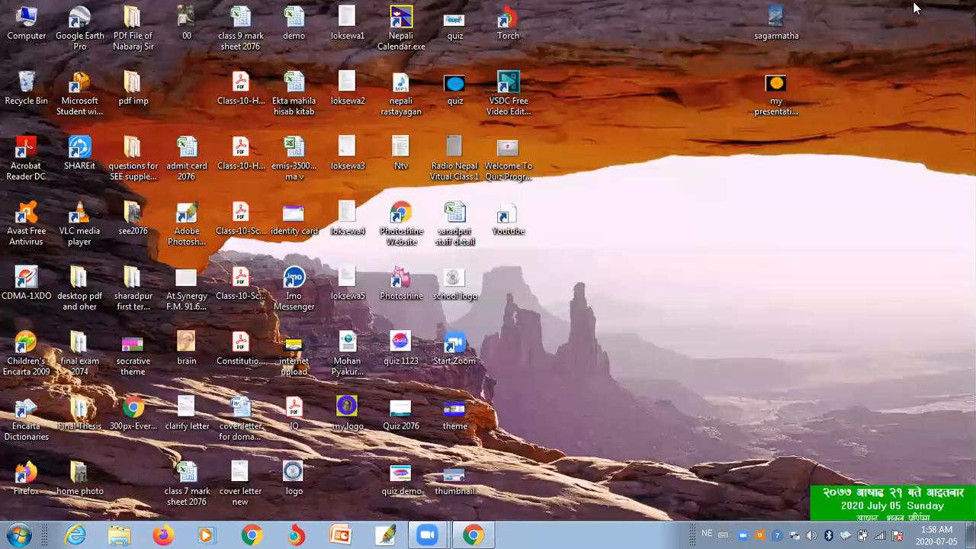
- In a new browser tab, switch the keyboard to English and enter 'map of nepal'
left_click(474, 534)
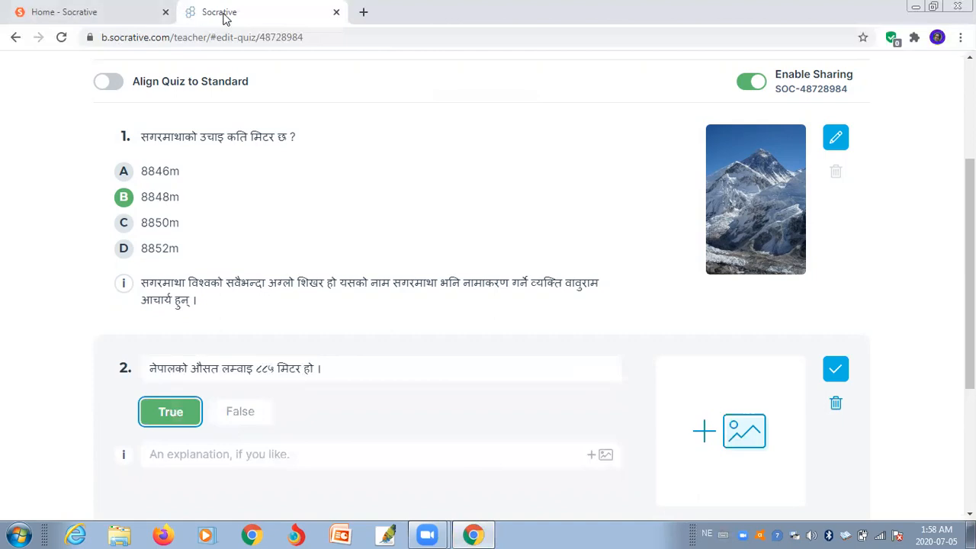
left_click(363, 11)
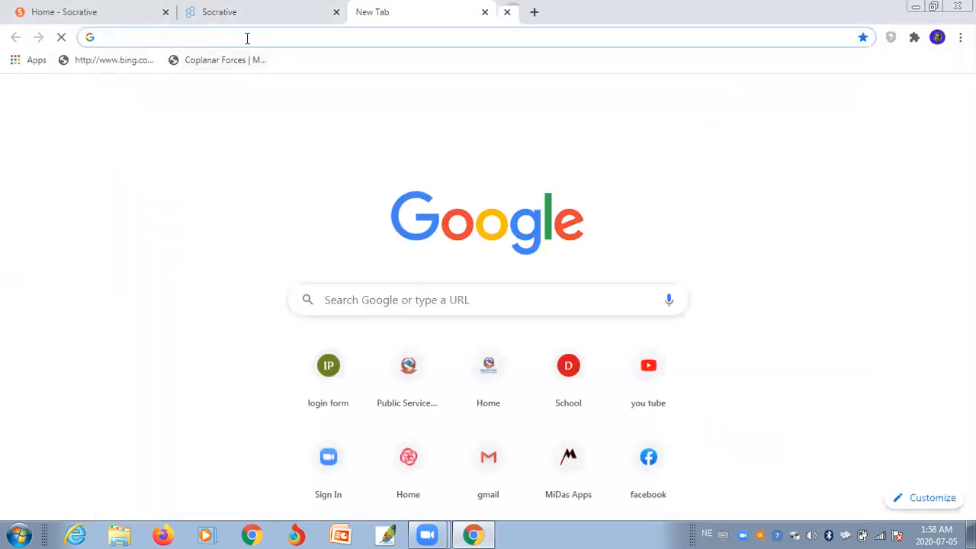
type("ःबउ या")
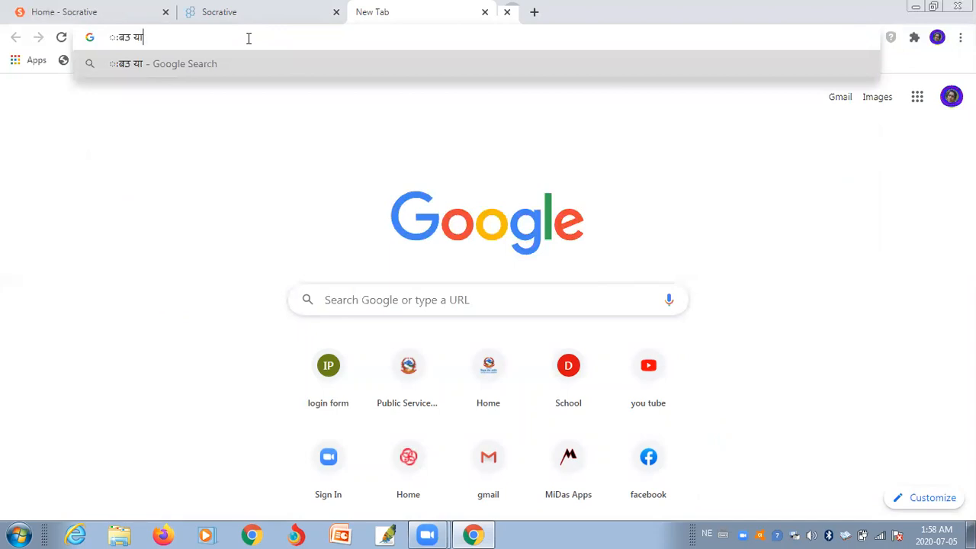
key("BackSpace")
key("BackSpace")
key("BackSpace")
key("BackSpace")
key("BackSpace")
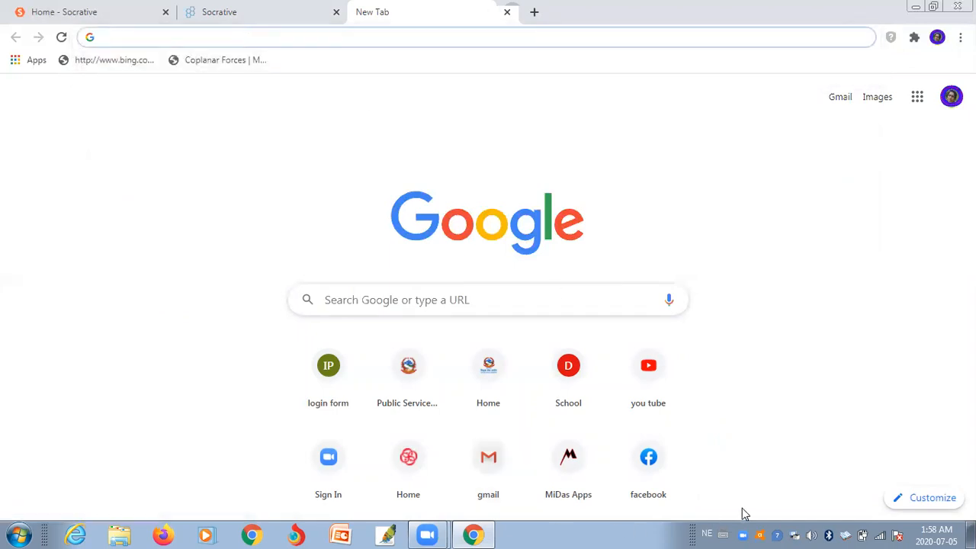
left_click(706, 533)
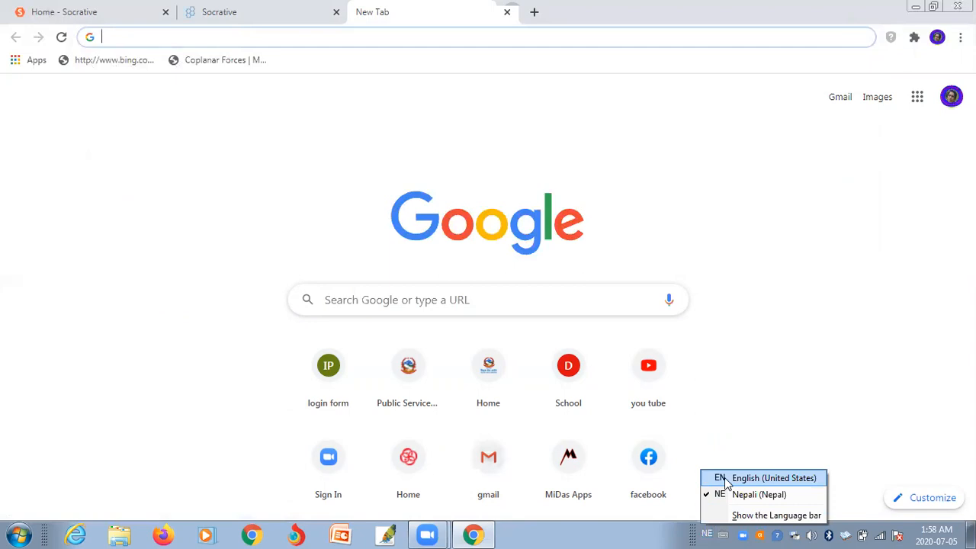
left_click(721, 479)
left_click(232, 38)
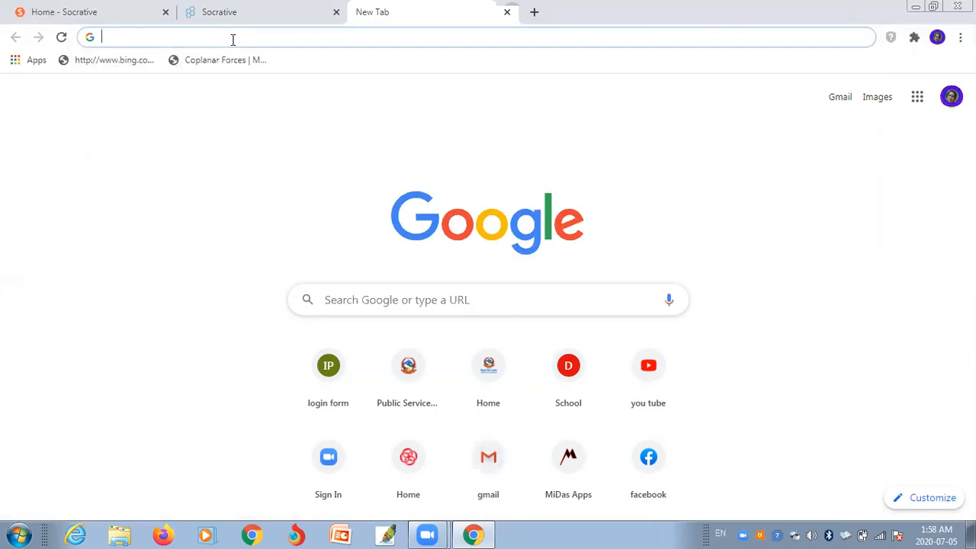
type("map of nep")
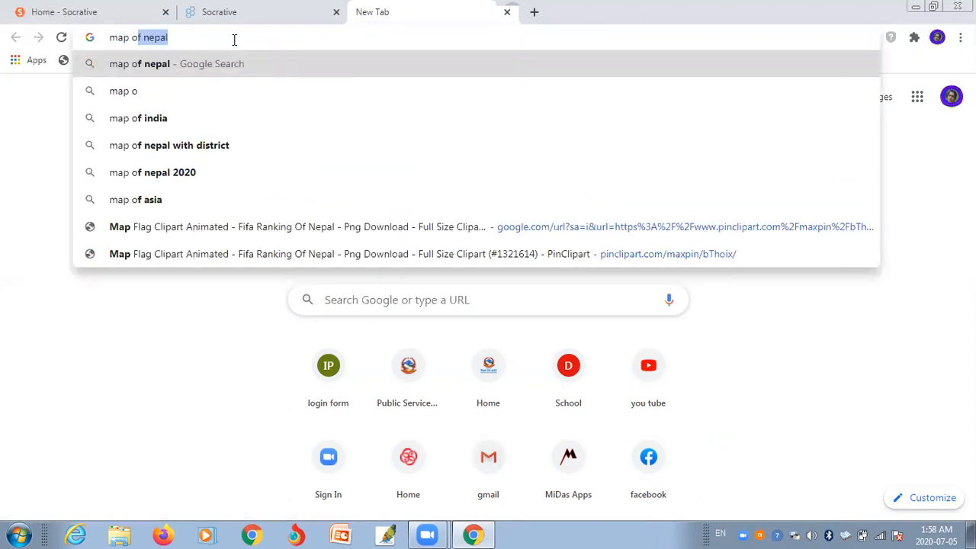
type("al")
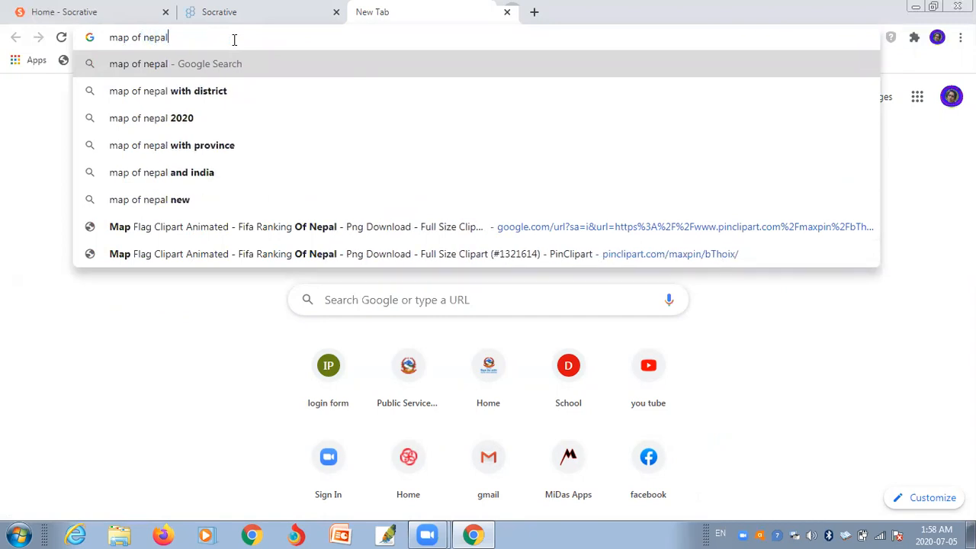
- Search 'map of nepal 2020' and open the colourful Nepal map image at full size
left_click(194, 118)
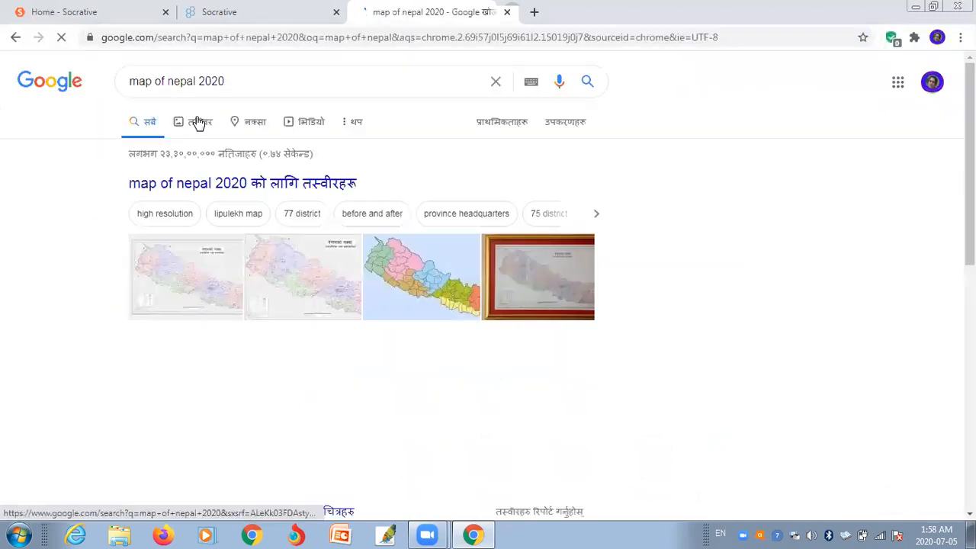
left_click(405, 277)
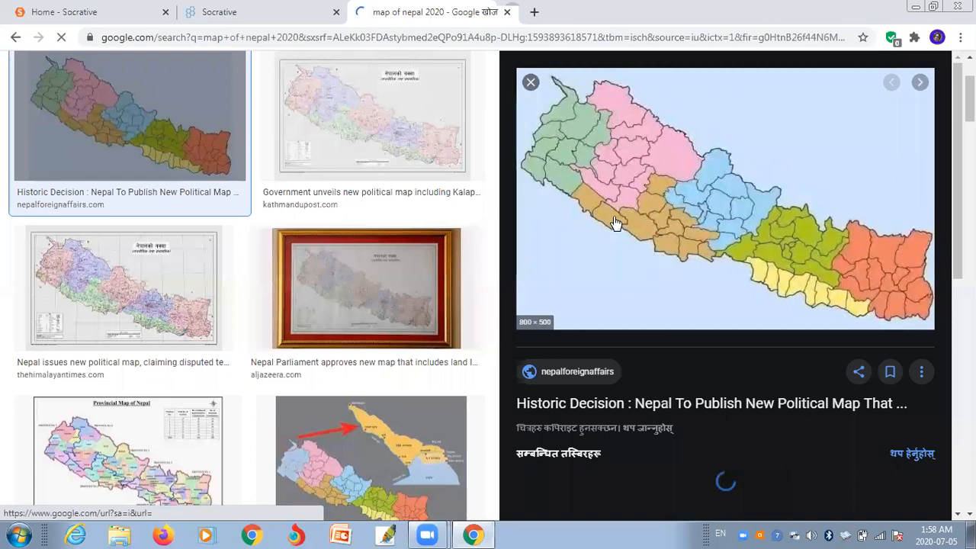
left_click(610, 206)
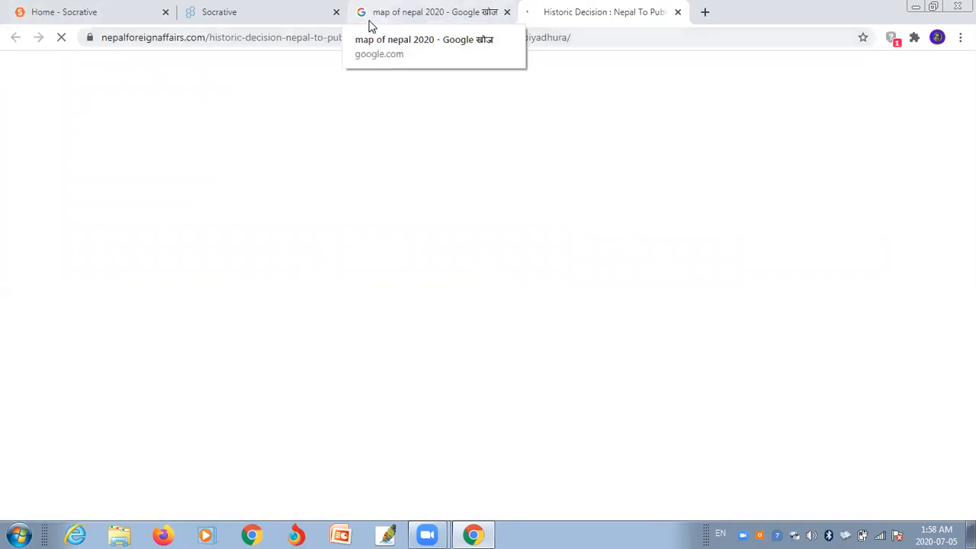
left_click(371, 22)
- Save the colourful Nepal map image as 'map of nepal.jpg' and check it on the desktop
right_click(646, 192)
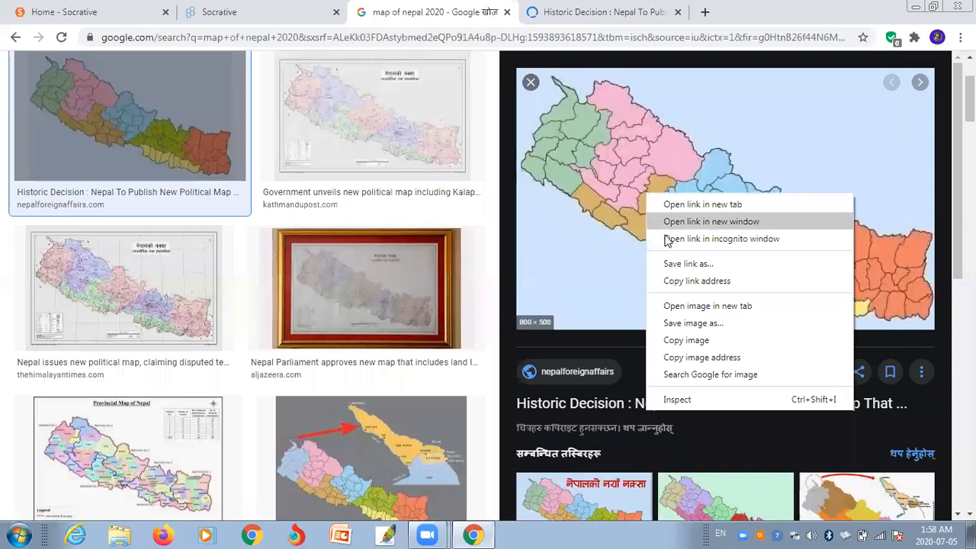
left_click(685, 323)
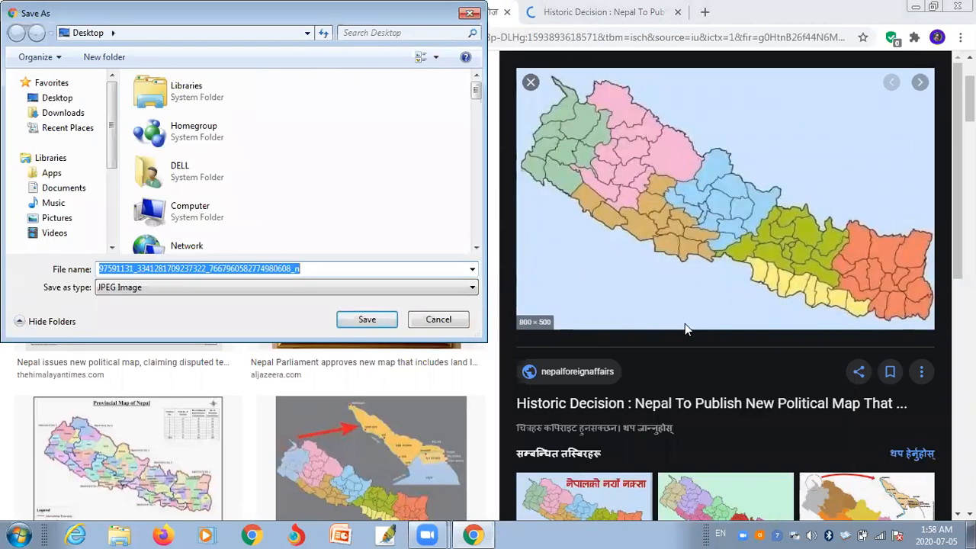
type("map o")
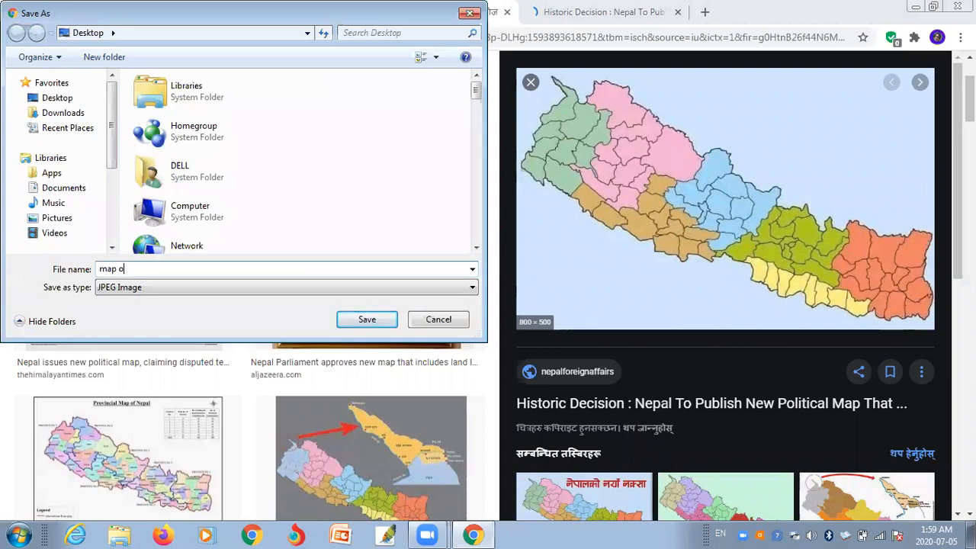
type("f nepal")
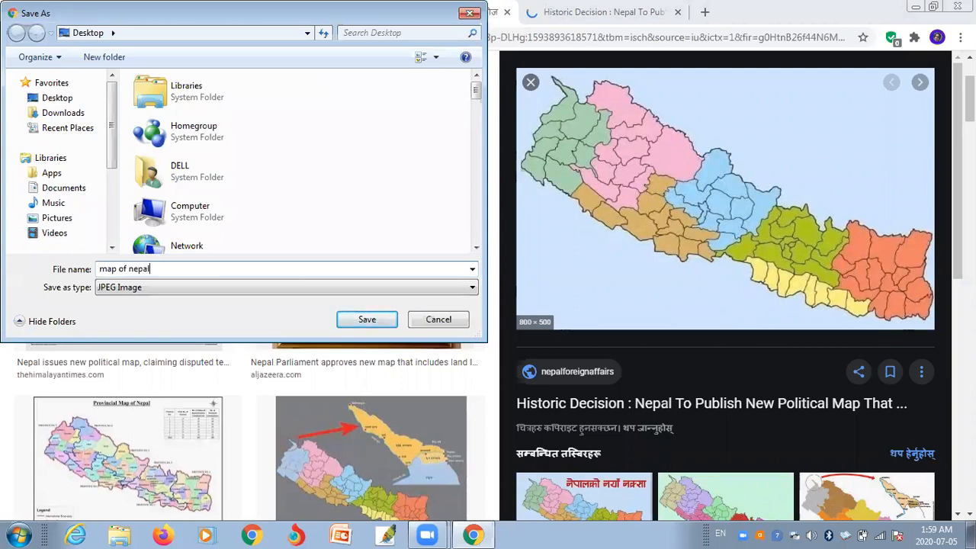
key("Return")
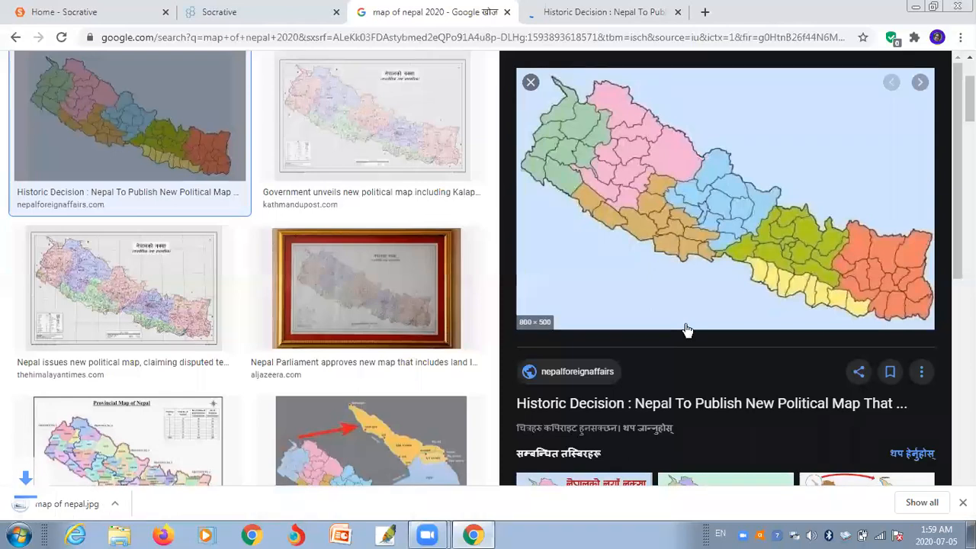
left_click(916, 7)
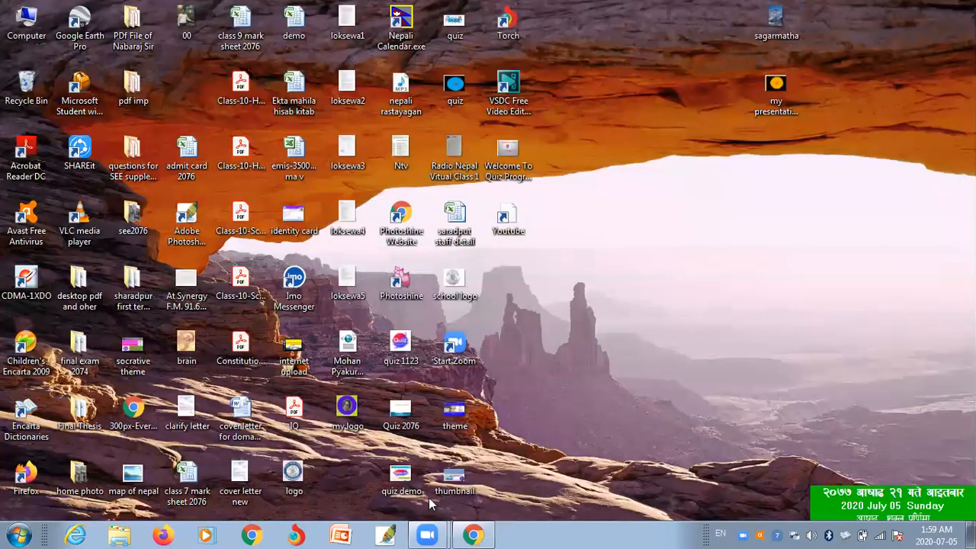
left_click(474, 534)
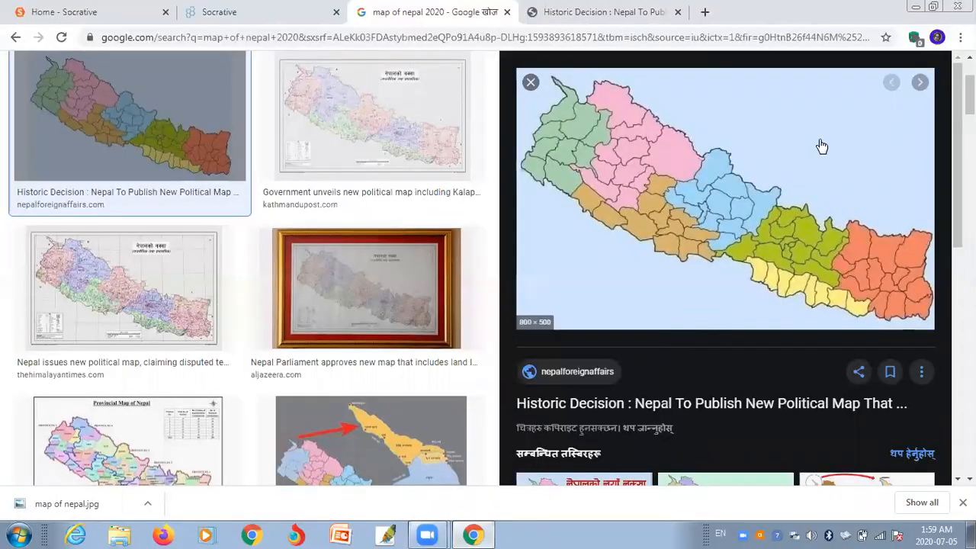
- Upload map of nepal.jpg as question 2's image, leaving its explanation blank
left_click(207, 13)
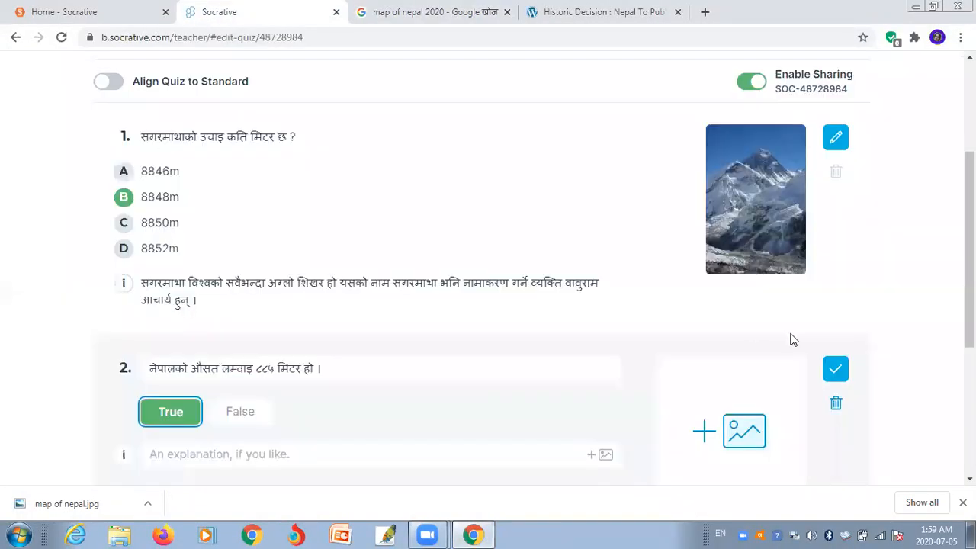
left_click(732, 437)
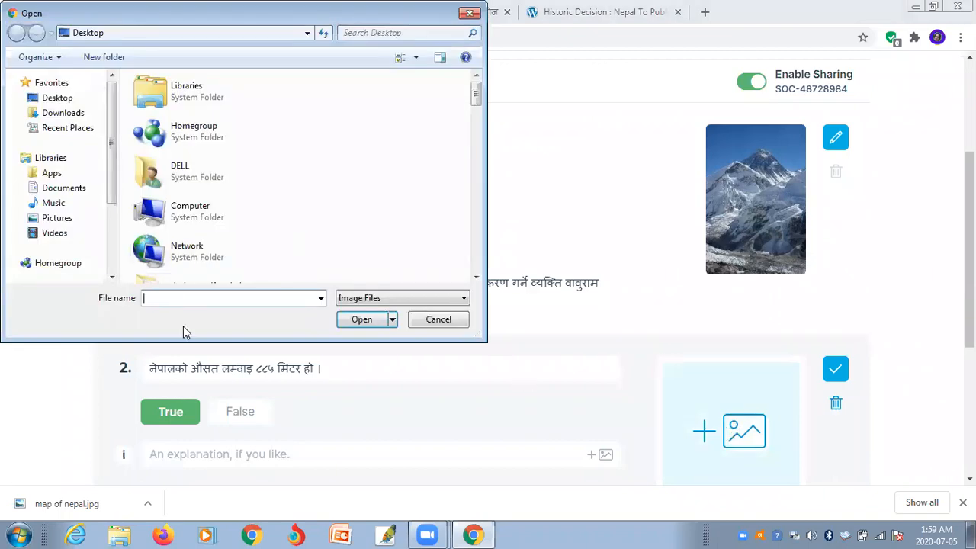
type("map")
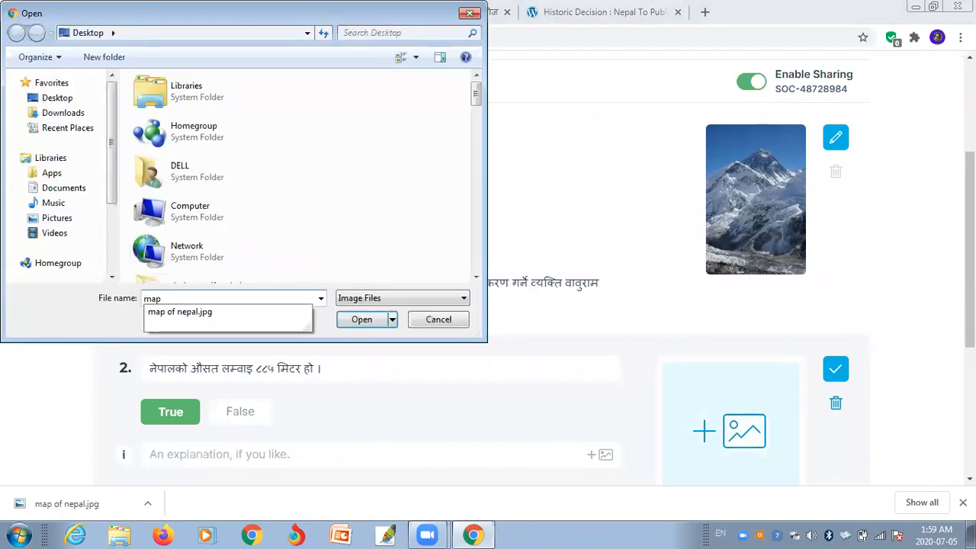
left_click(235, 312)
left_click(351, 320)
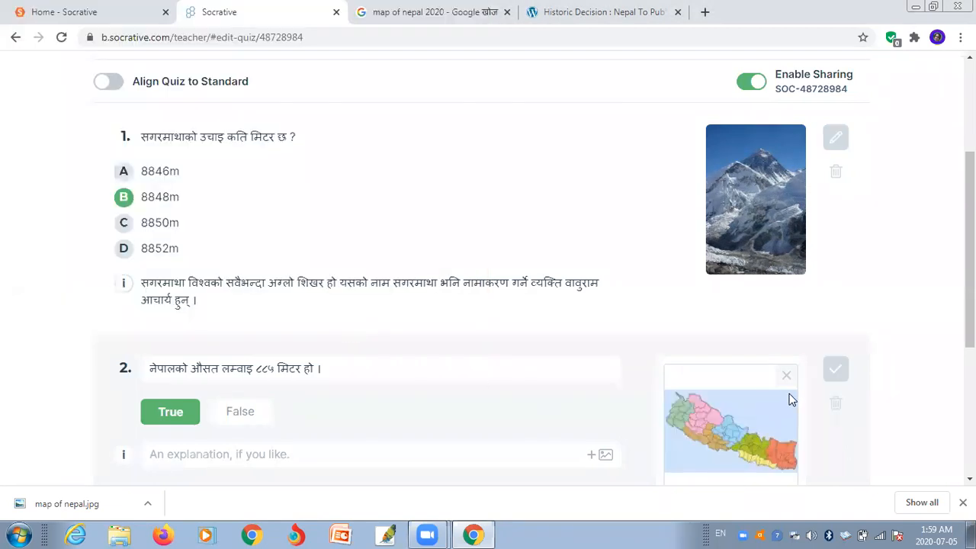
scroll(970, 252, "down", 2)
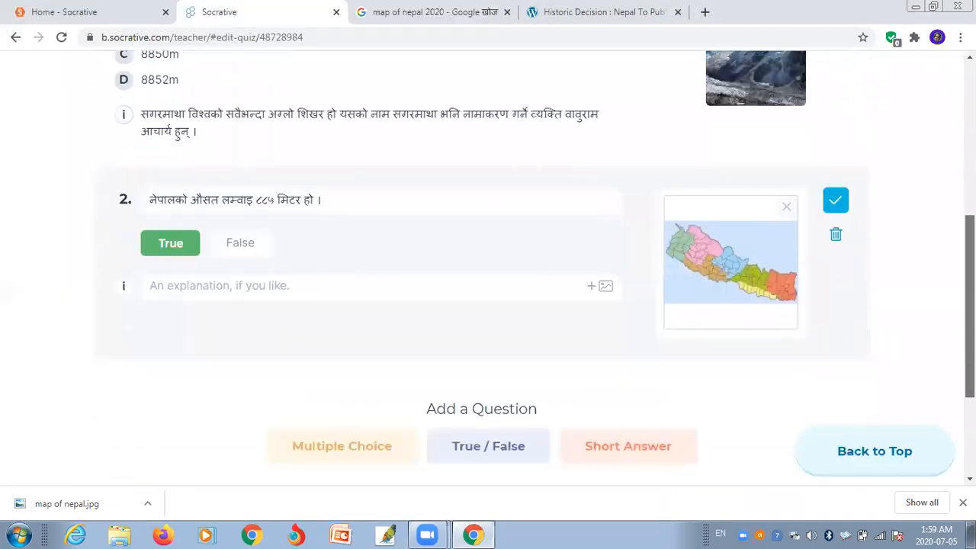
left_click(332, 284)
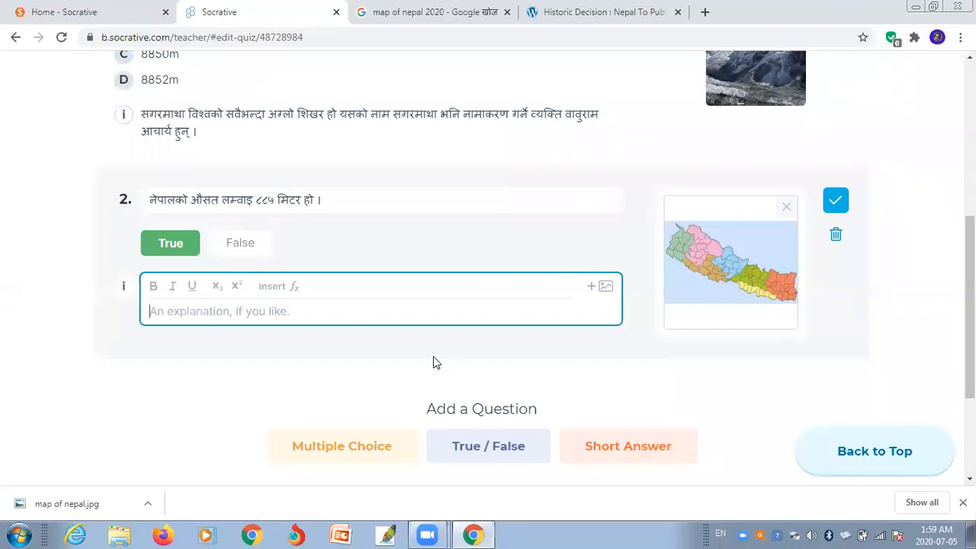
left_click(331, 373)
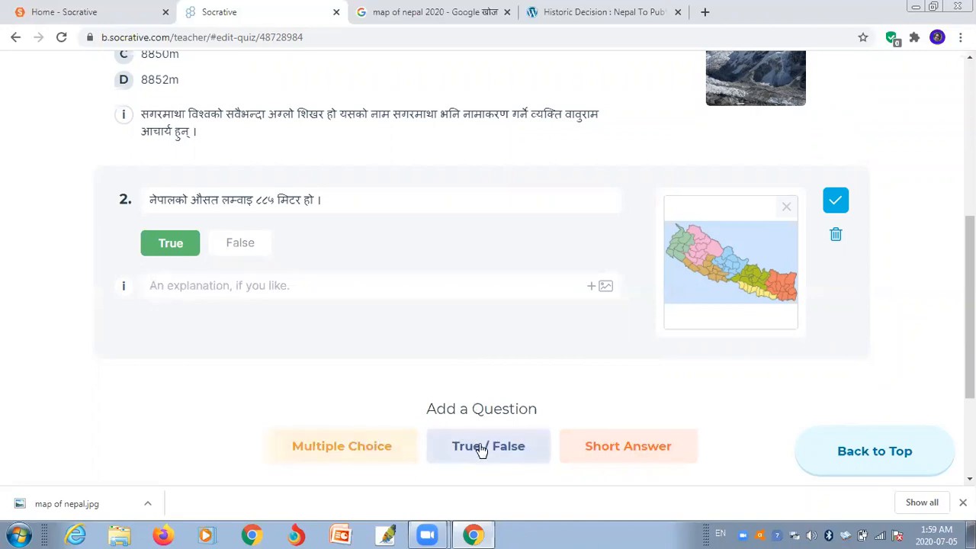
- Add short-answer question 3 and switch the keyboard input language to Nepali
left_click(621, 453)
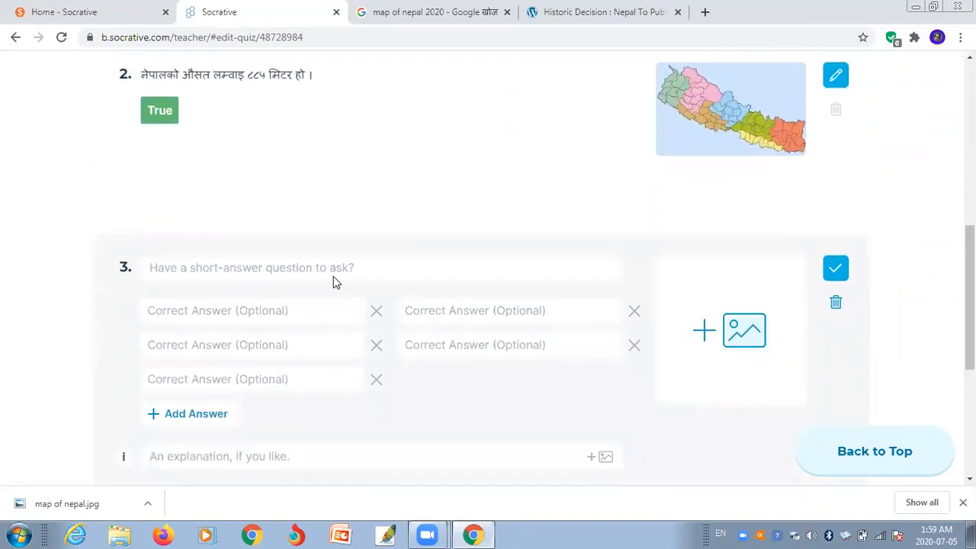
left_click(379, 263)
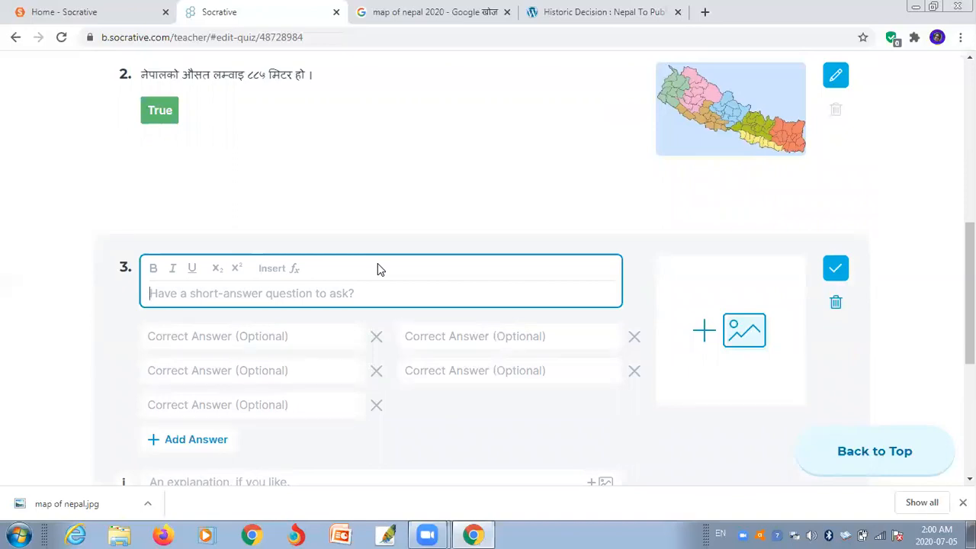
type("g")
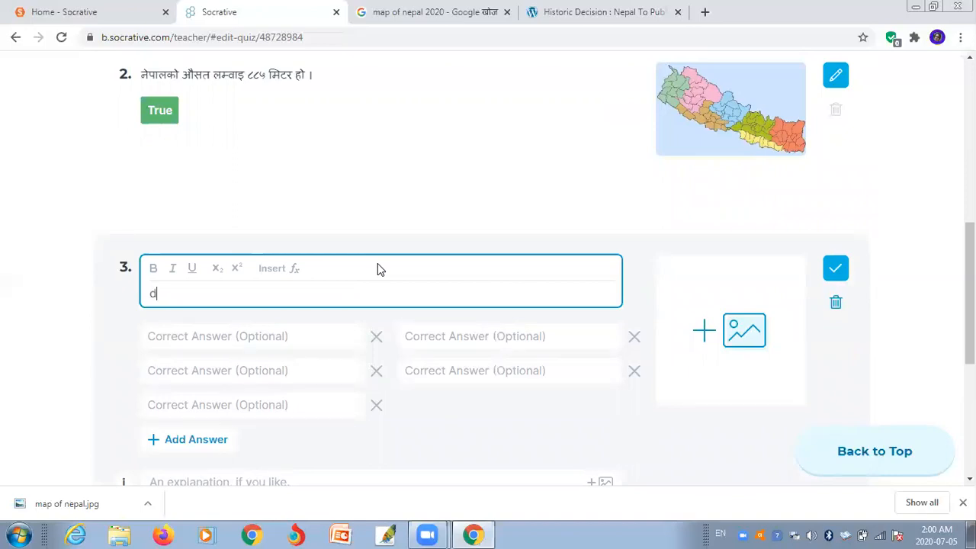
key("BackSpace")
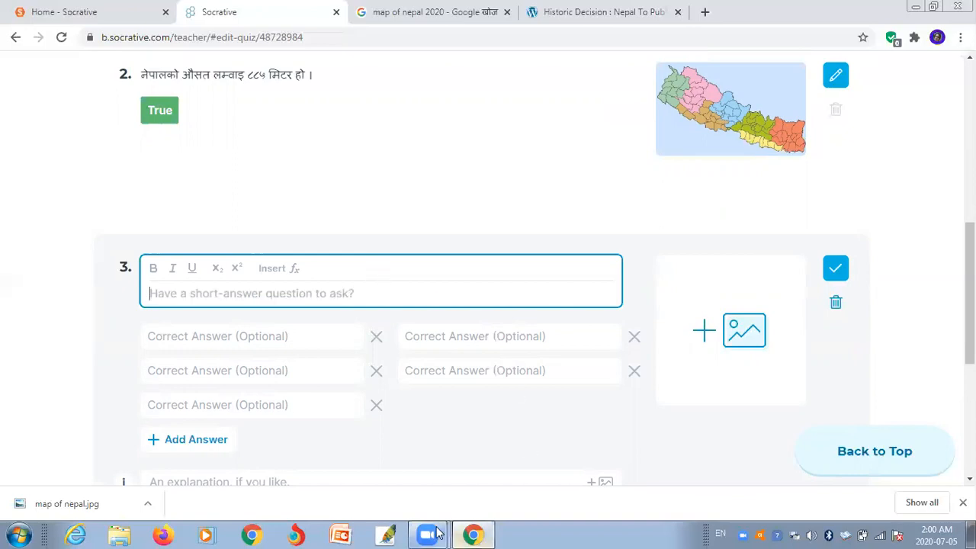
left_click(720, 534)
left_click(743, 494)
- Type question 3's text 'मनकामना मन्दिरको वारेमा ५० शब्द लेख ।'
type("मनकम")
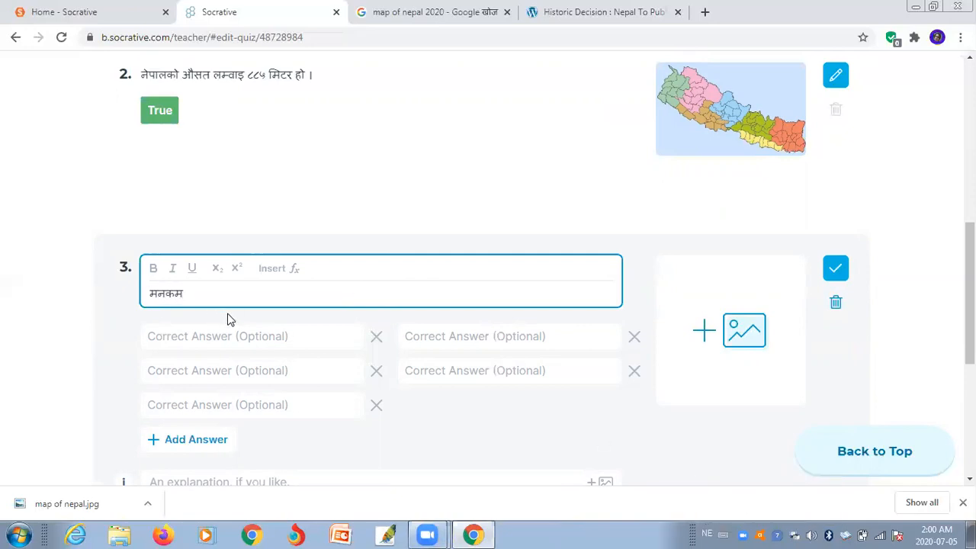
key("BackSpace")
type("ाम")
type("ना ")
type("मन")
type("्दि")
type("रका")
type(" वारेमा ")
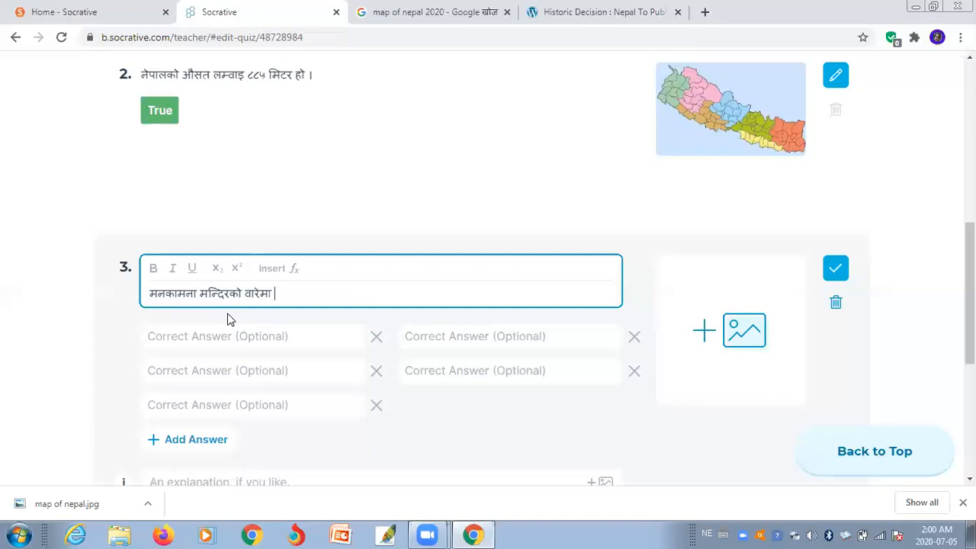
type("५य")
key("BackSpace")
type("० शब्द लेख ।")
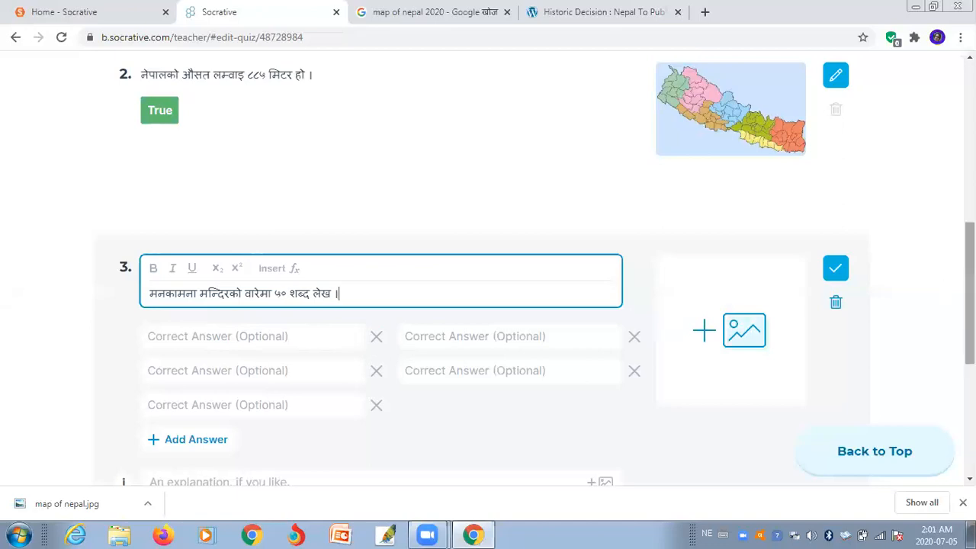
scroll(758, 318, "down", 2)
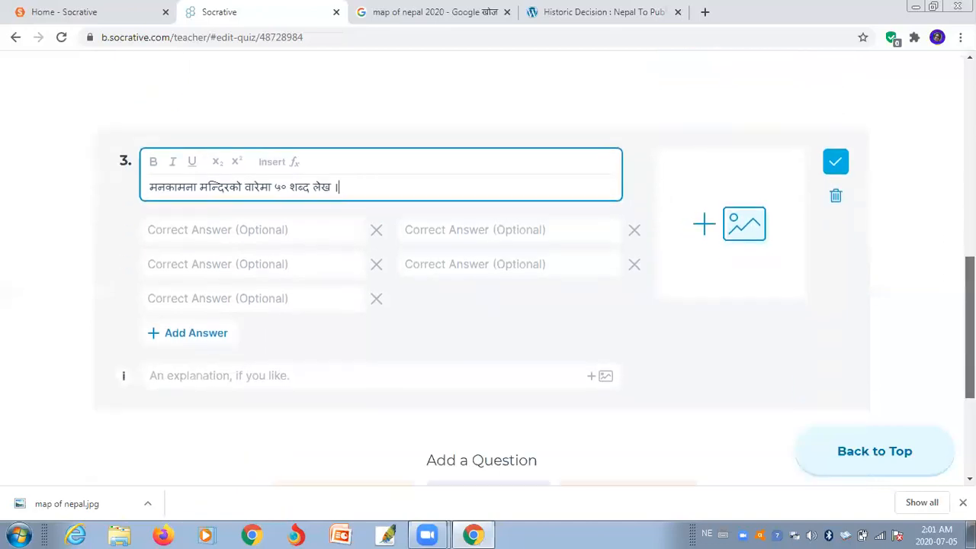
- Delete the extra Correct Answer fields, keeping a single one for question 3
left_click(376, 231)
left_click(377, 233)
left_click(377, 231)
left_click(377, 231)
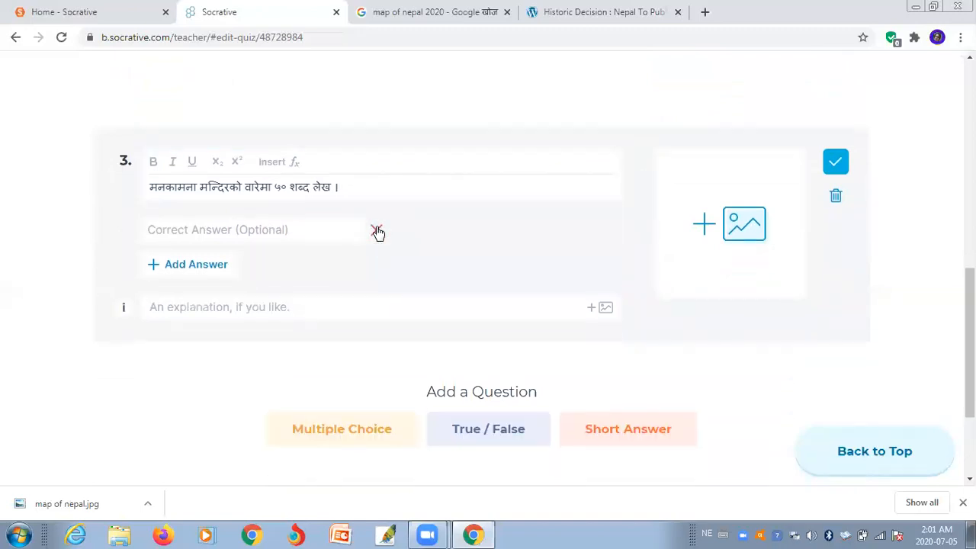
left_click(300, 231)
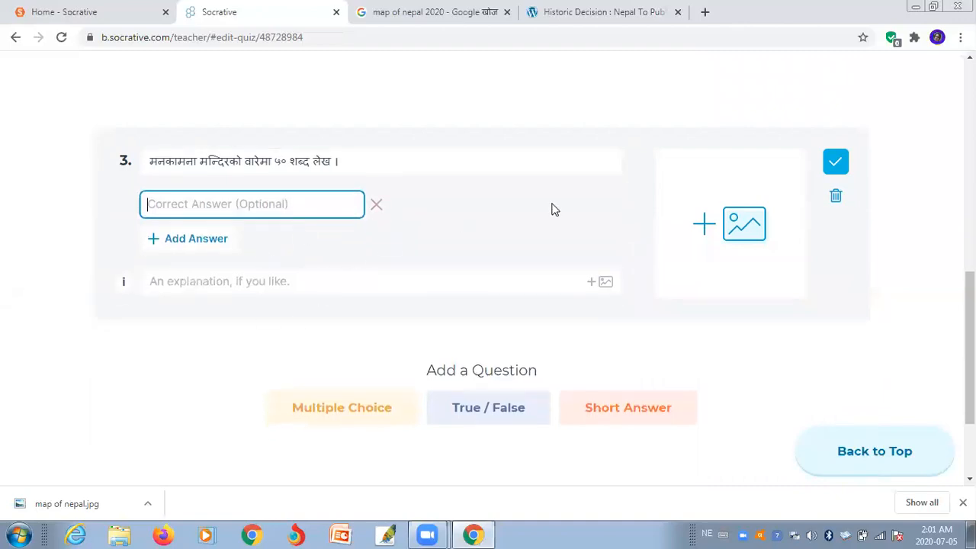
- Open and cancel question 3's image upload, then toggle the keyboard typing language
left_click(715, 226)
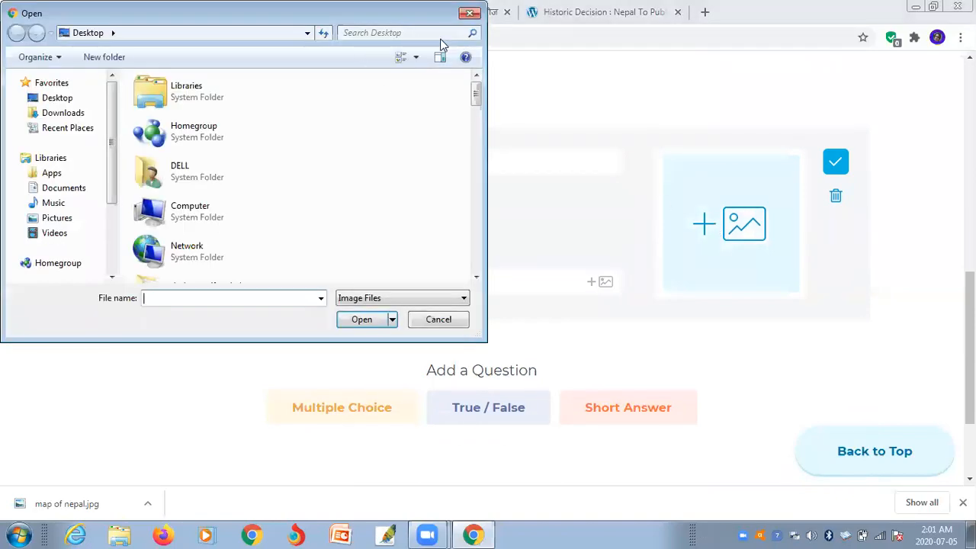
left_click(434, 320)
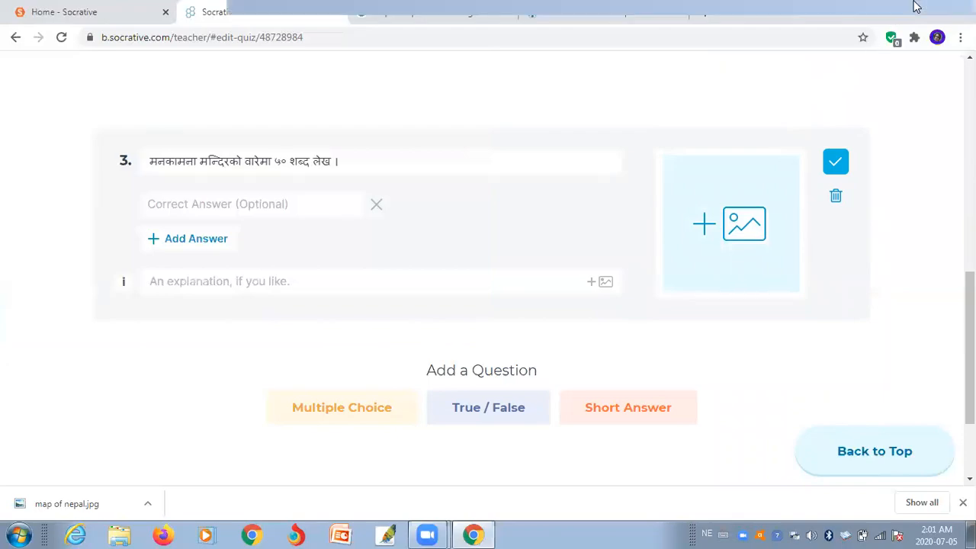
left_click(915, 6)
left_click(472, 535)
key("alt+shift")
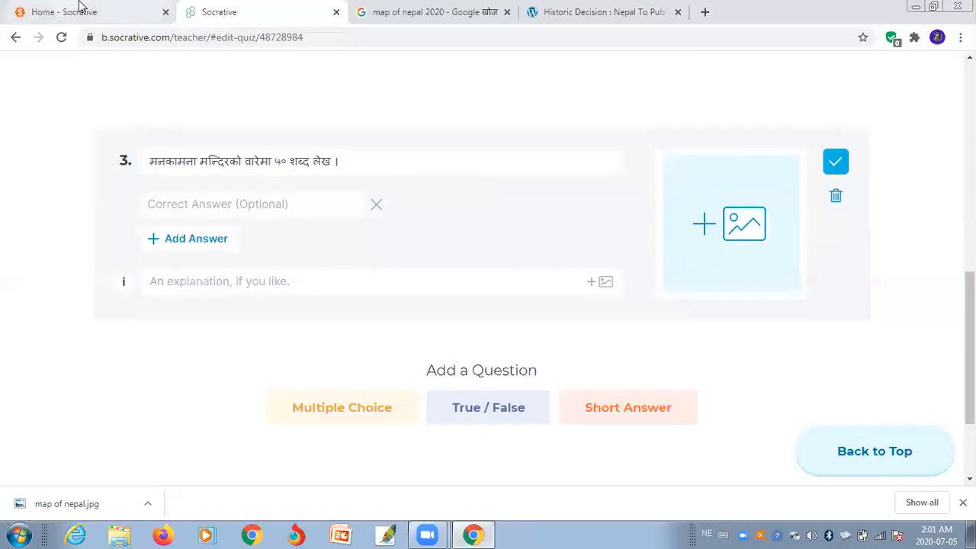
- Close the Historic Decision tab and switch the keyboard to English in the results tab
left_click(164, 35)
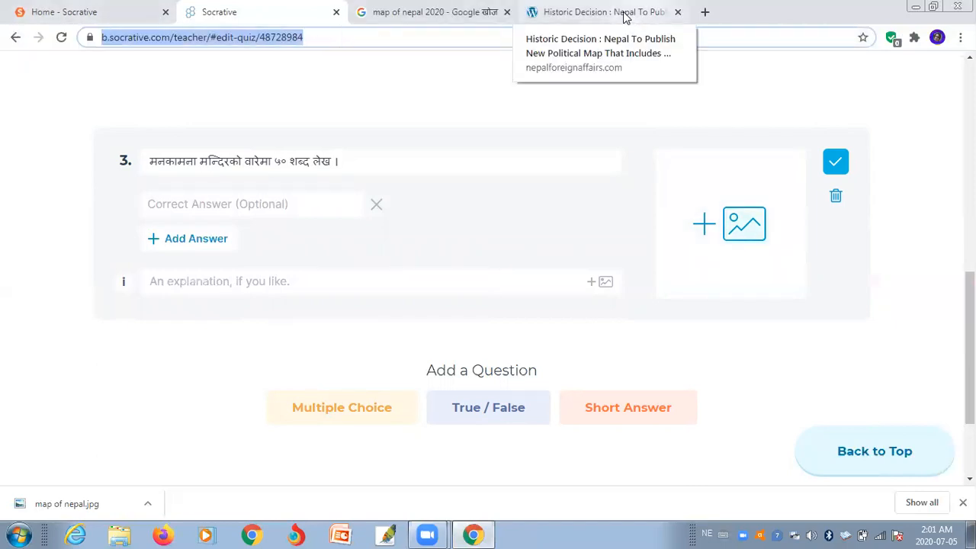
left_click(677, 12)
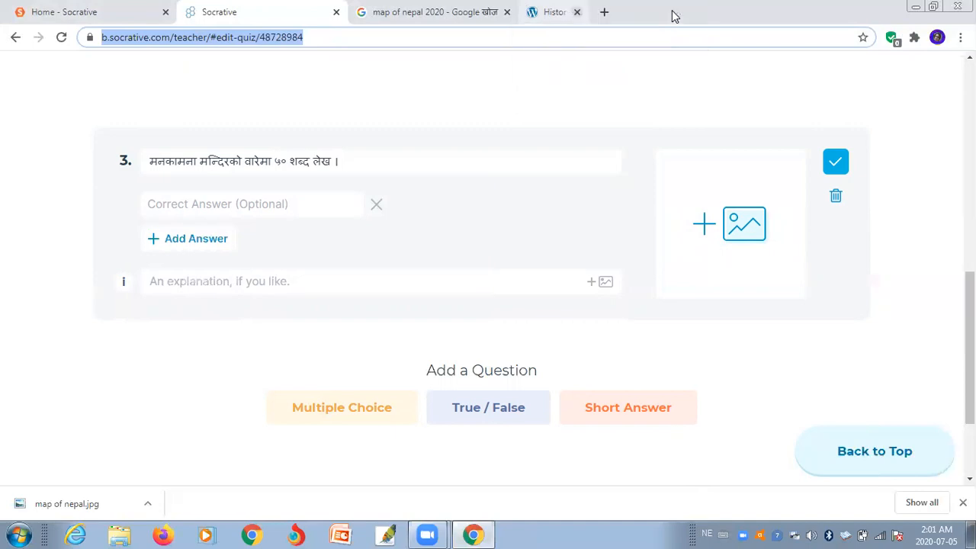
left_click(473, 14)
left_click(390, 38)
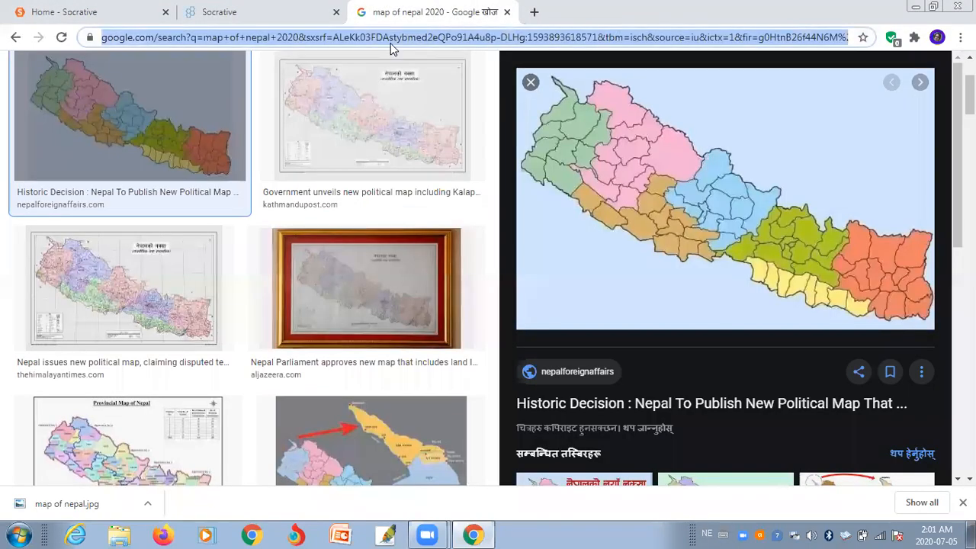
type("ःबलप")
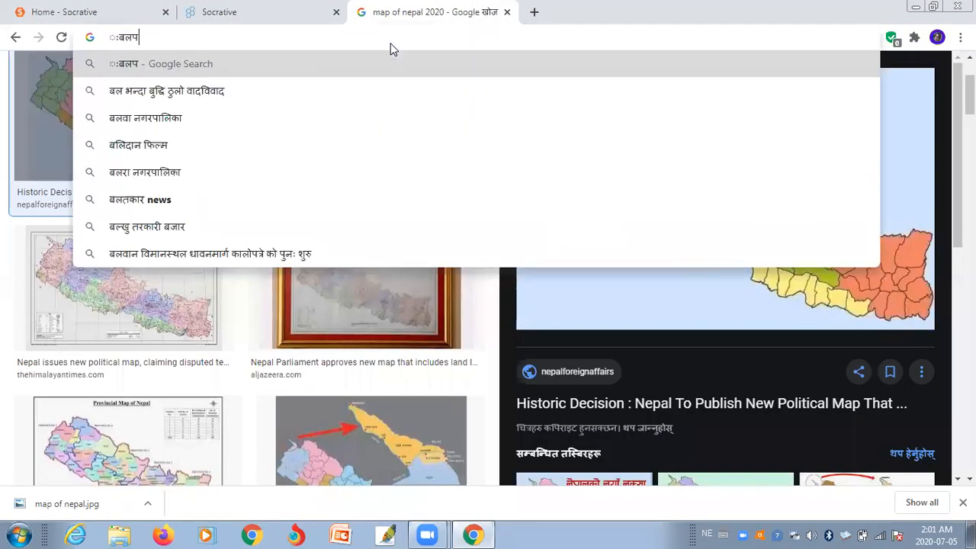
key("BackSpace")
key("BackSpace")
key("BackSpace")
key("BackSpace")
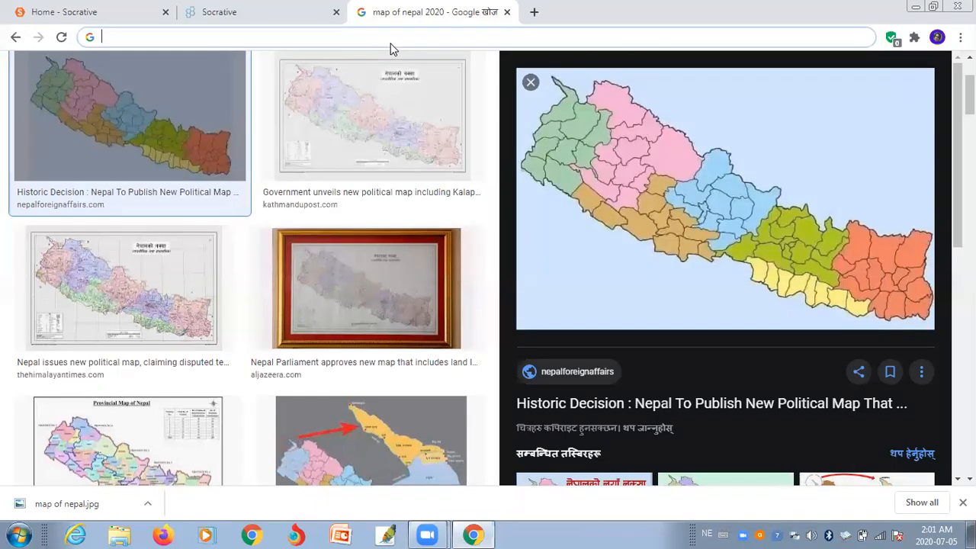
left_click(707, 534)
left_click(758, 478)
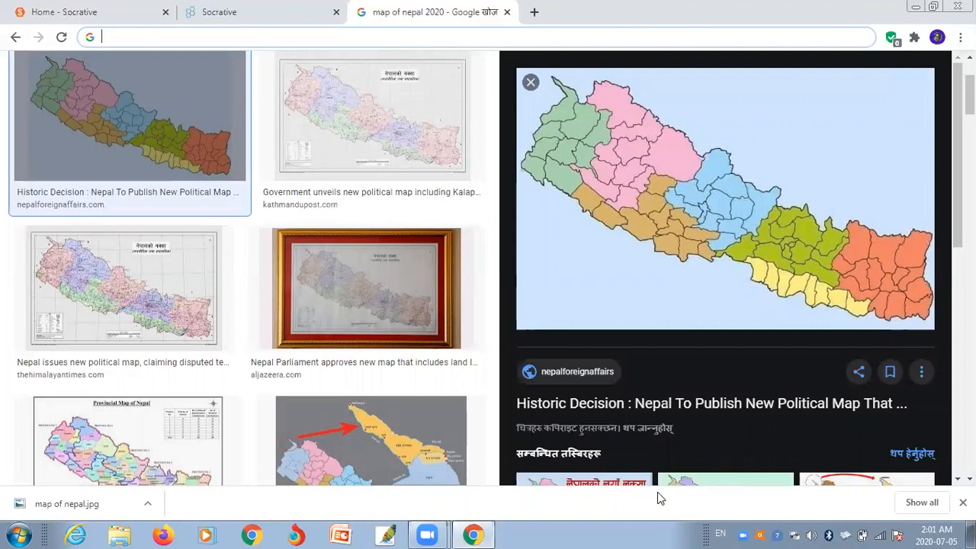
- Search 'mankamna temple pic' and preview an Alamy Manakamana Temple photo
type("mankam")
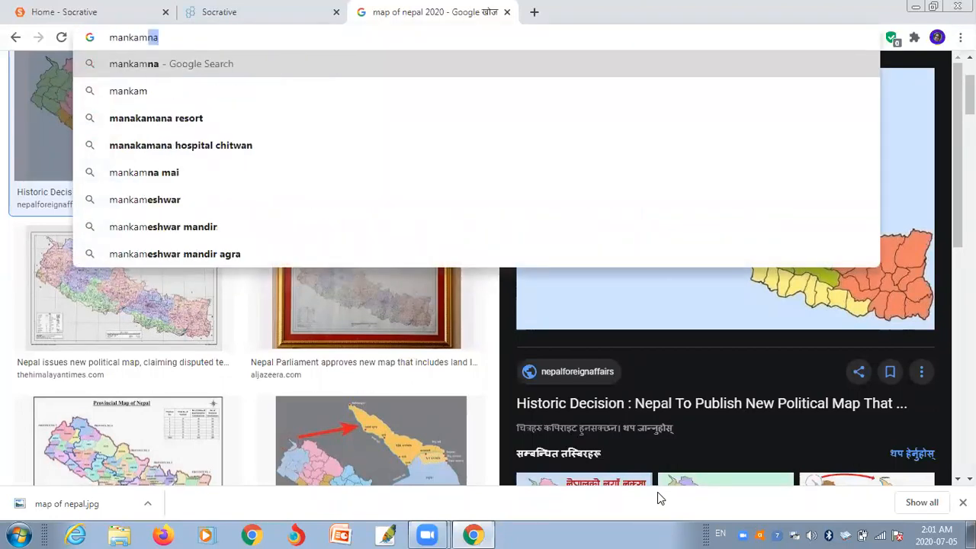
type("na te")
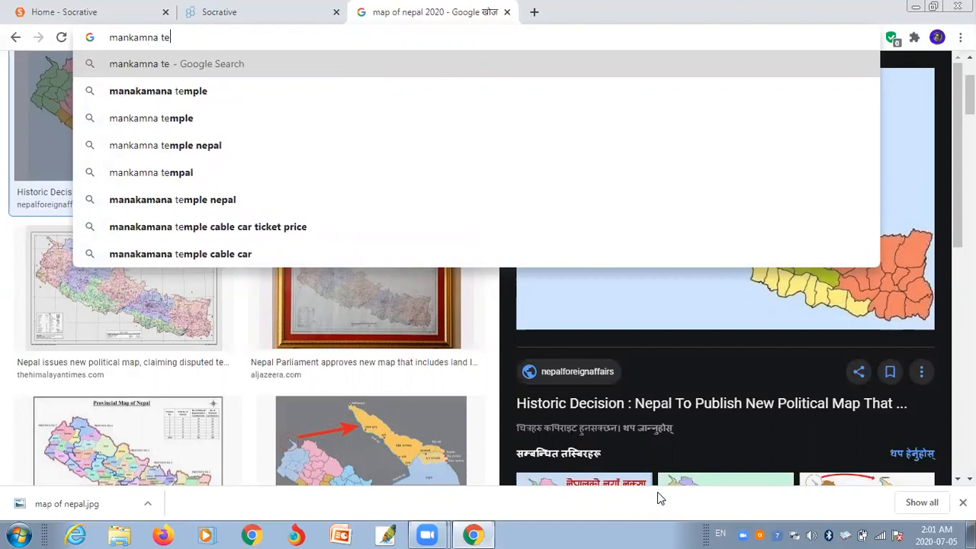
type("mple")
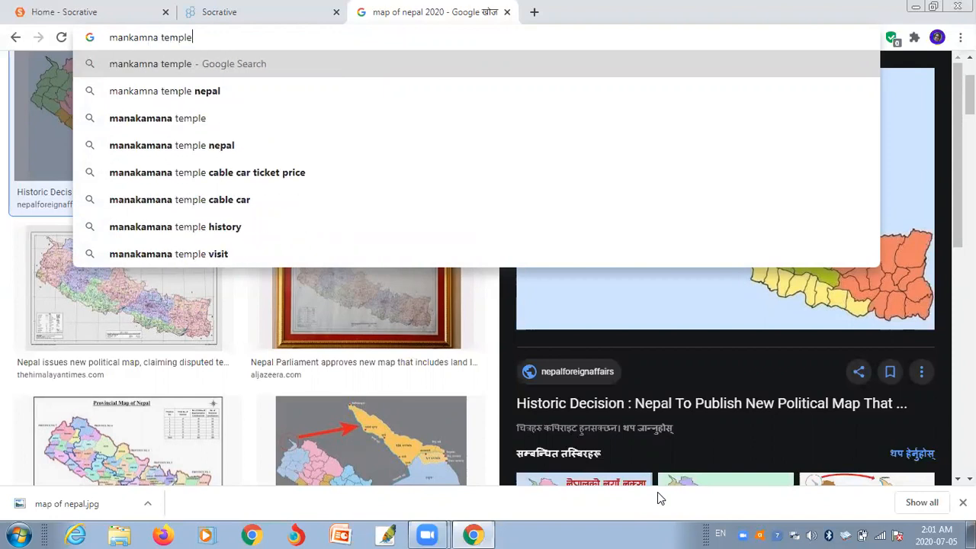
type(" pic")
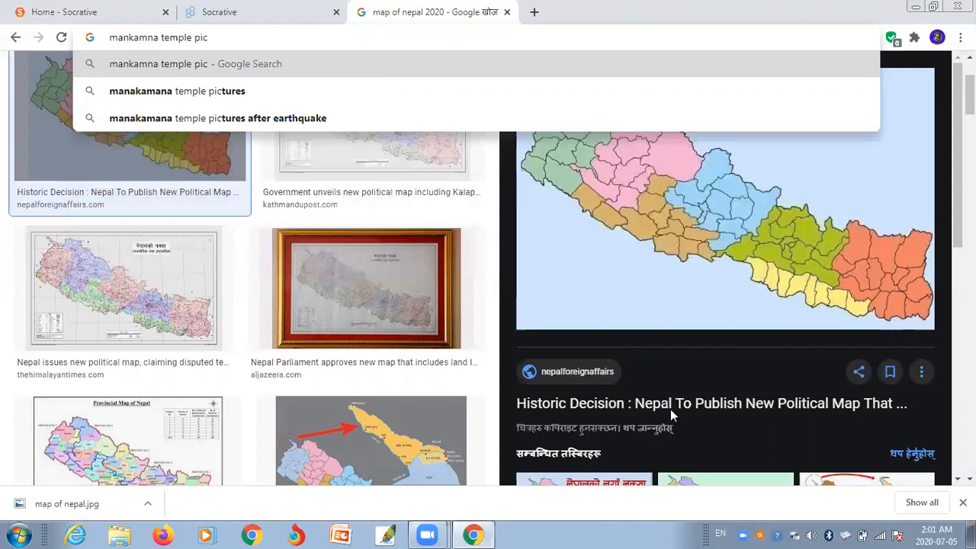
left_click(246, 91)
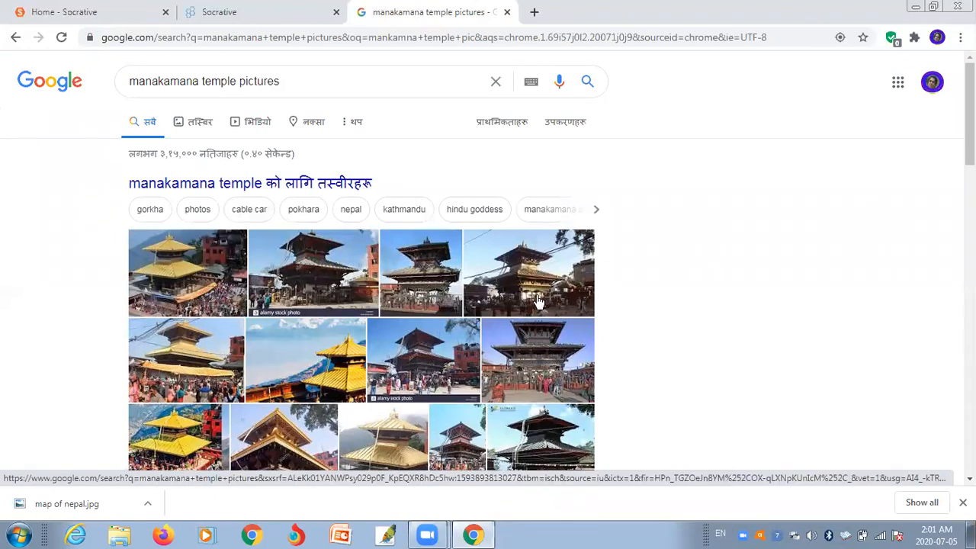
left_click(321, 263)
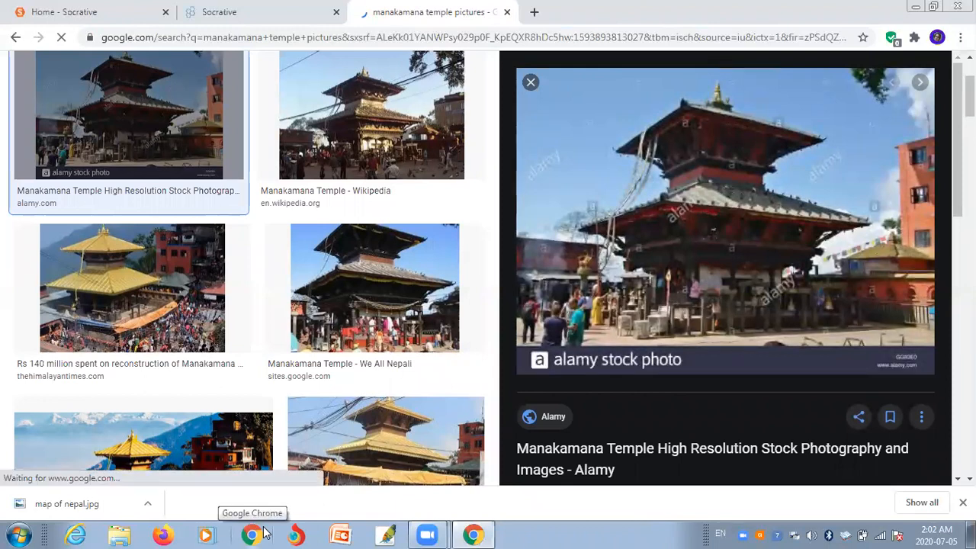
- Save the temple photo as 'mankamana temple.jpg' and return to the Socrative quiz tab
right_click(662, 220)
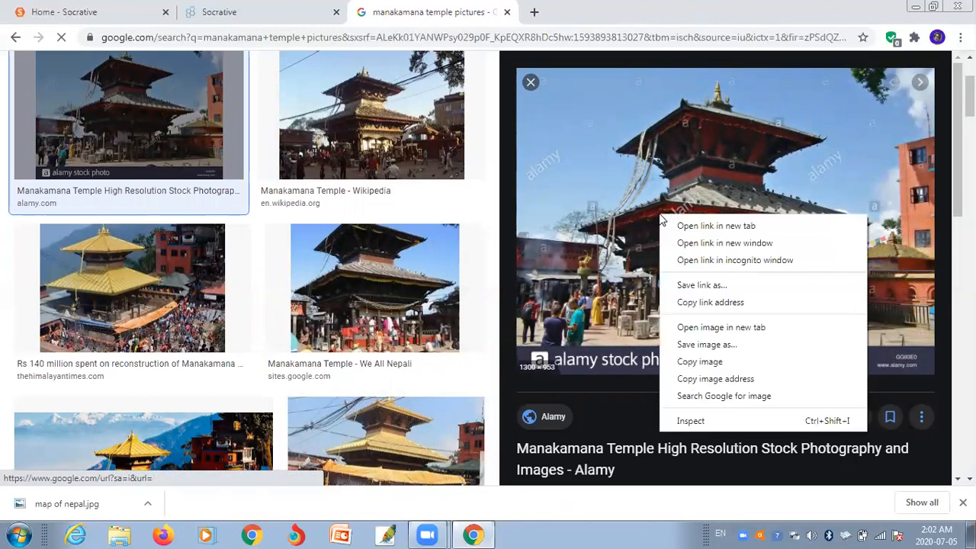
left_click(679, 345)
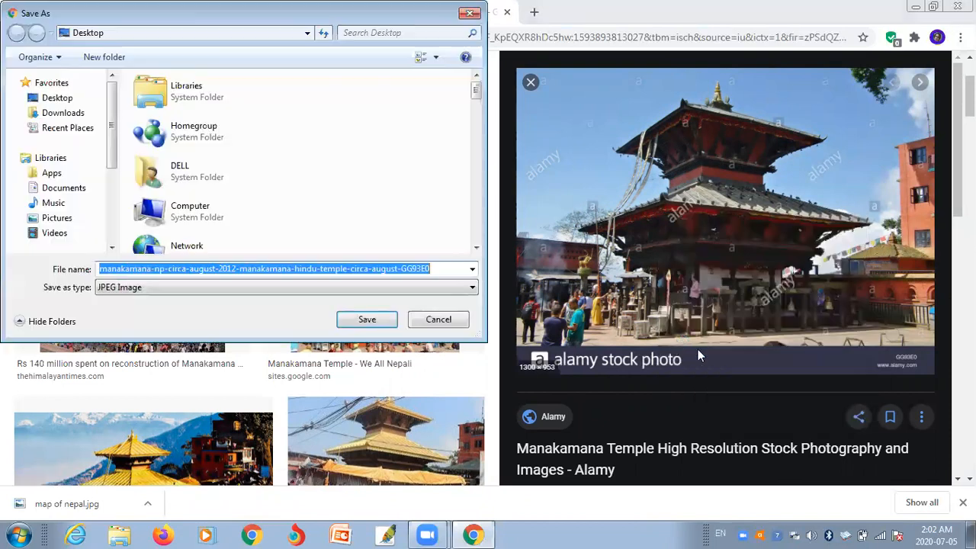
type("mal")
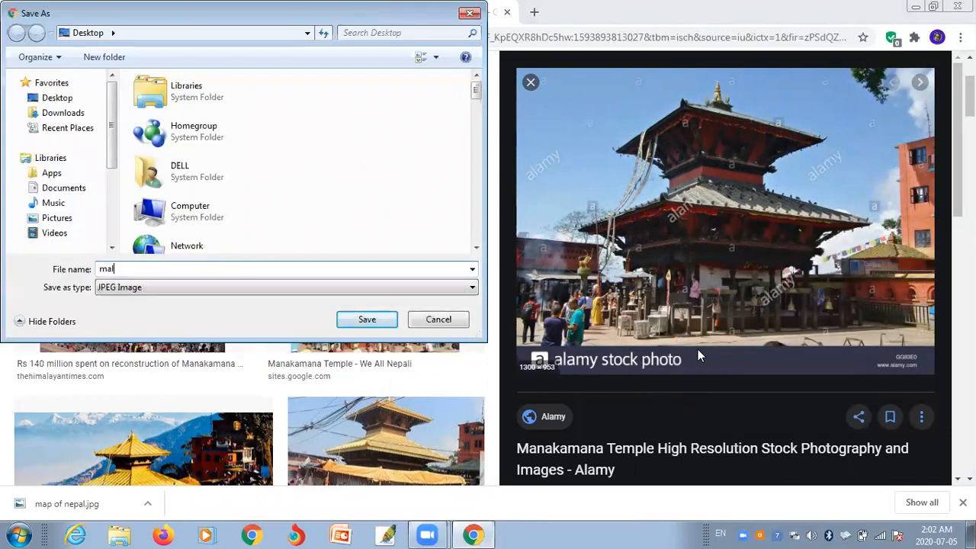
key("BackSpace")
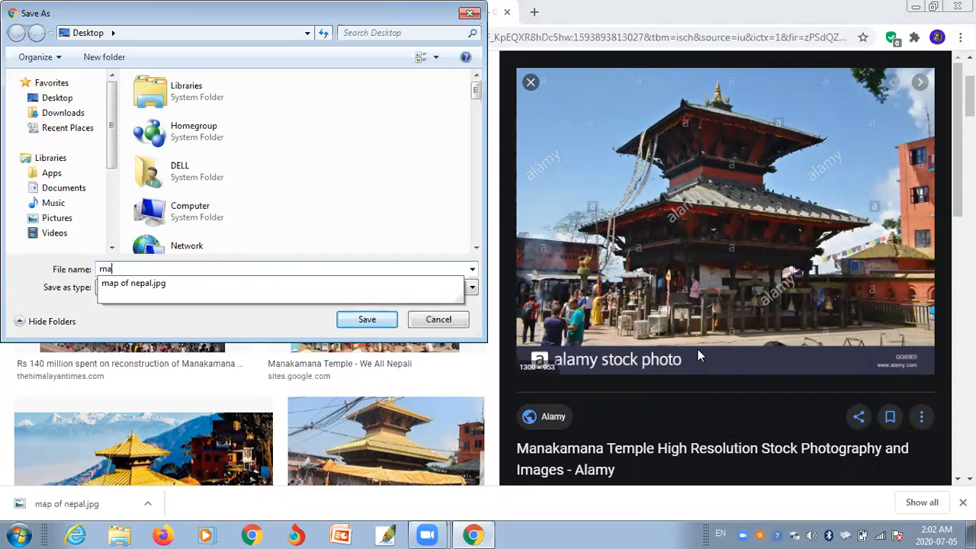
type("nkamana temple")
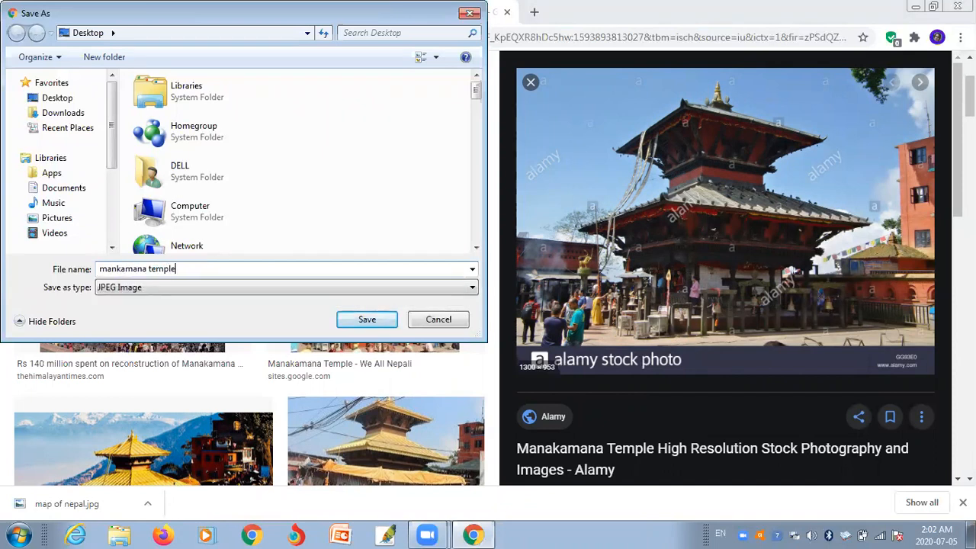
key("Return")
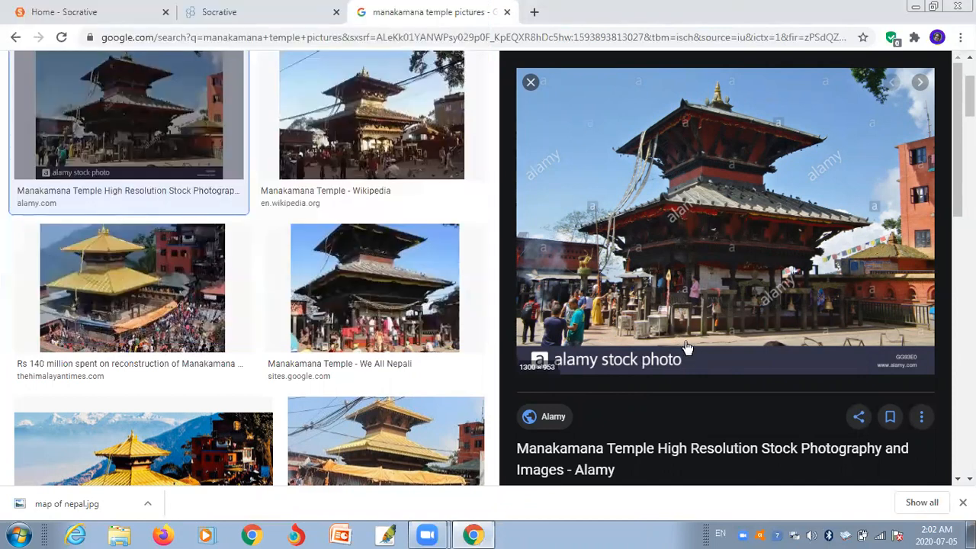
left_click(279, 9)
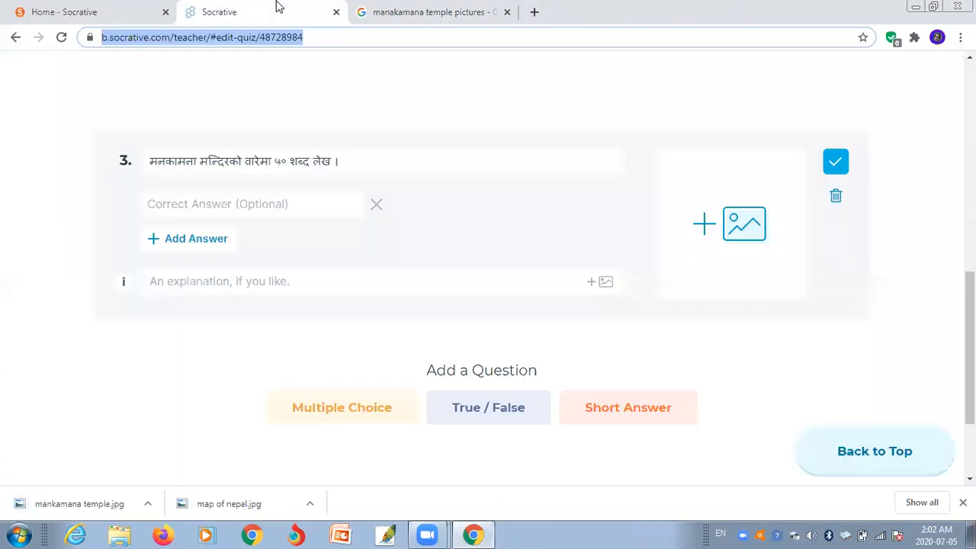
- Upload mankamana temple.jpg as question 3's image and save the question
left_click(744, 227)
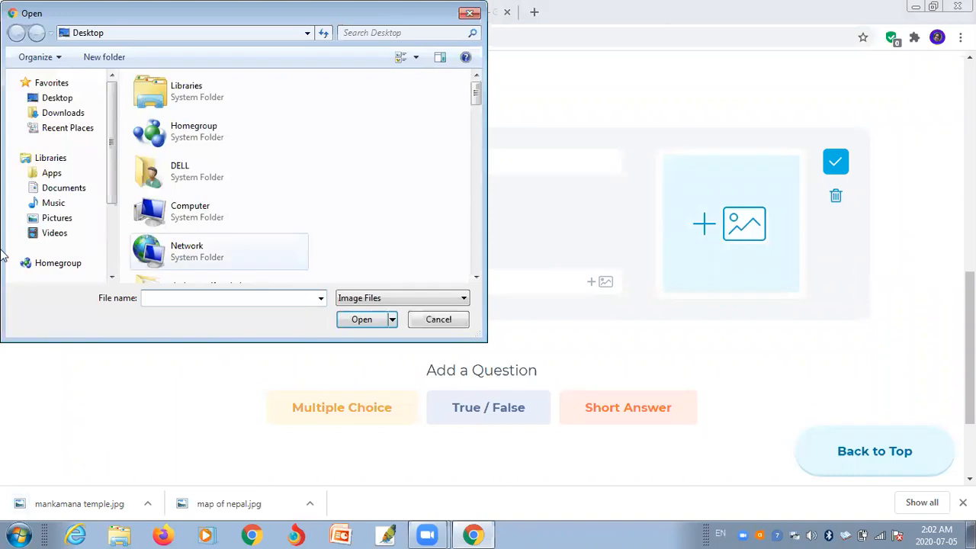
type("man")
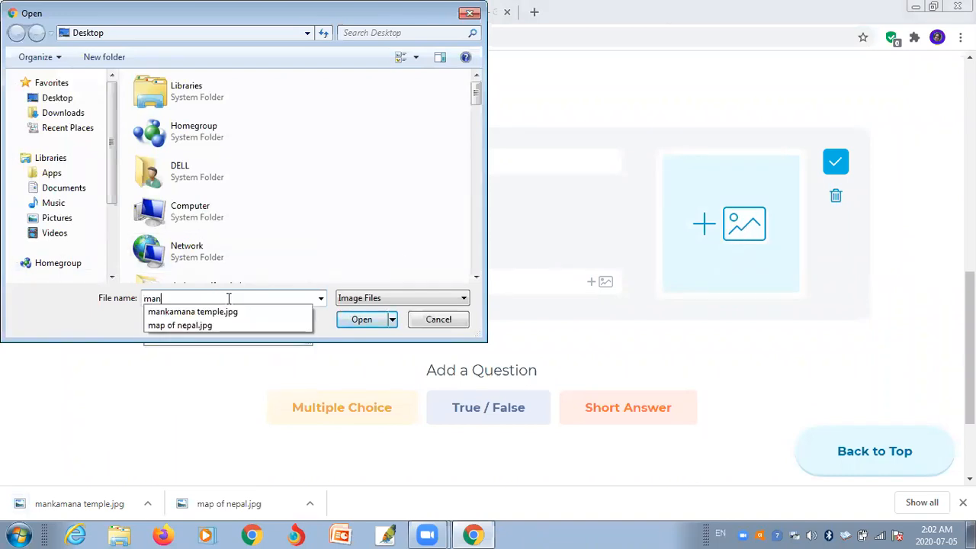
key("Down")
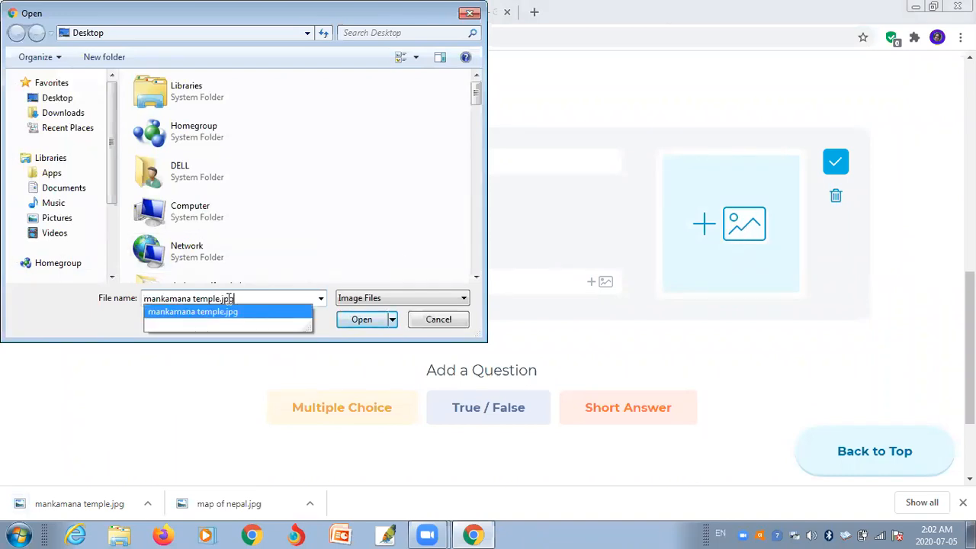
key("Return")
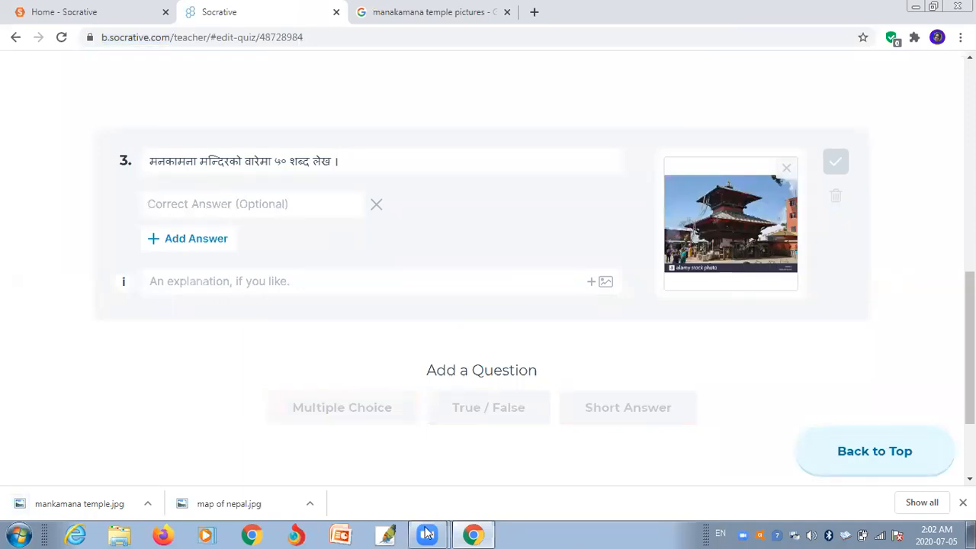
left_click(836, 164)
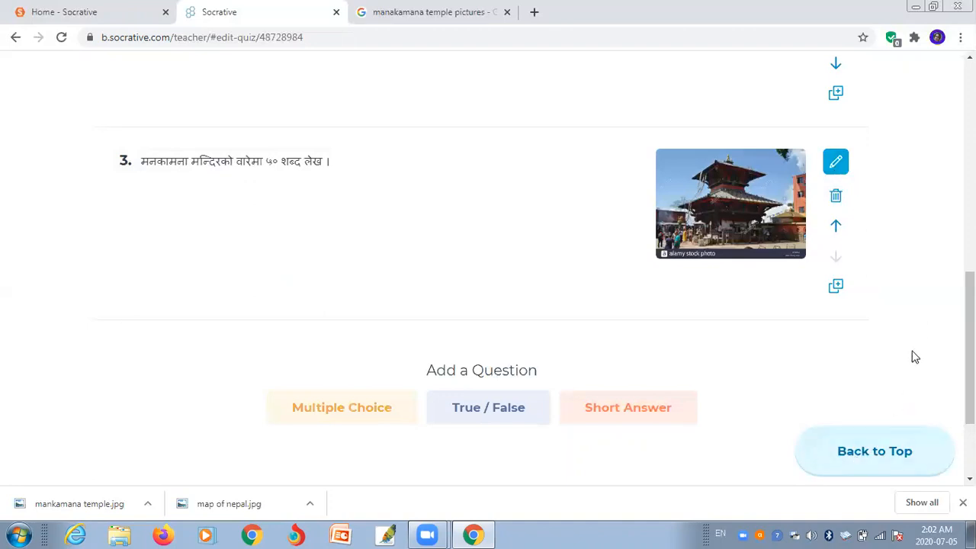
- Save and exit the हाजिरीजवाफ प्रतियोगिता quiz, then view the add-quiz options
left_click(868, 460)
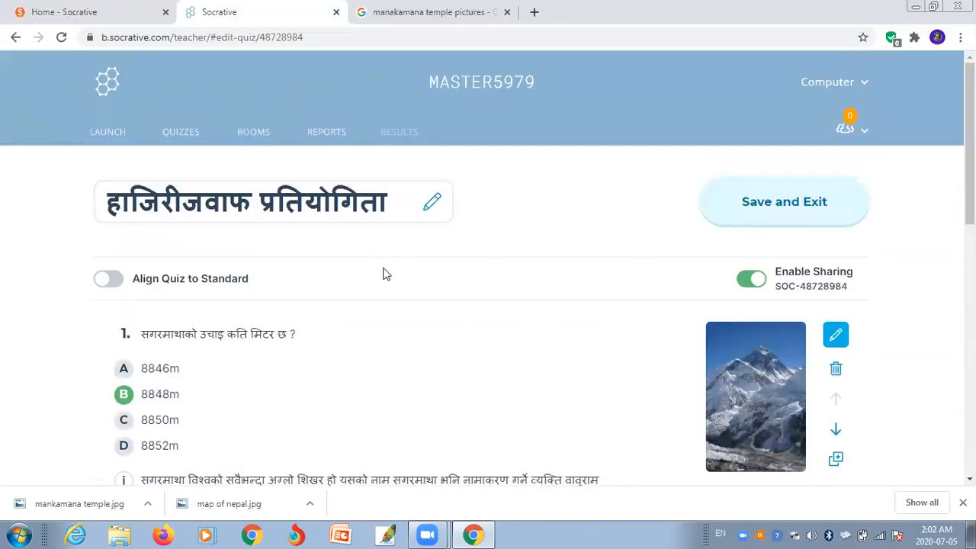
left_click(762, 208)
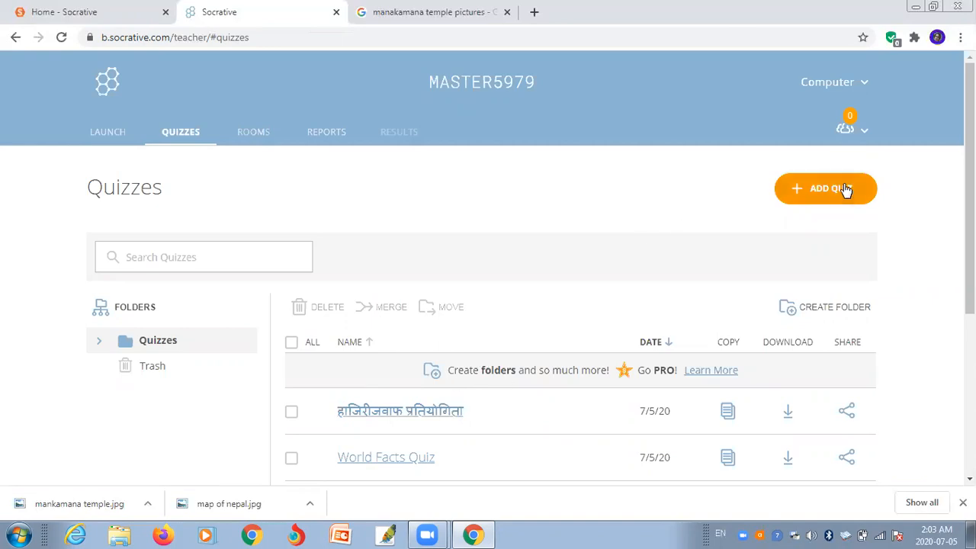
left_click(818, 197)
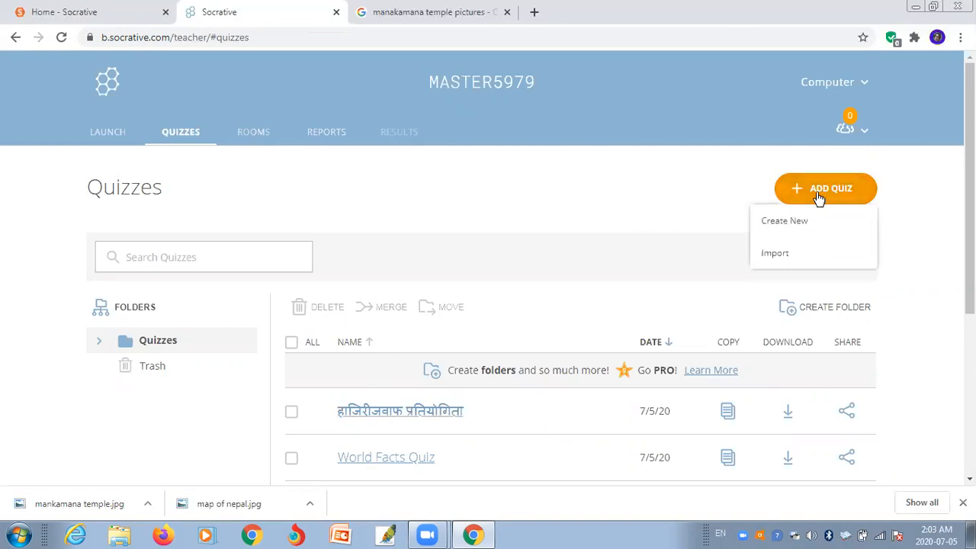
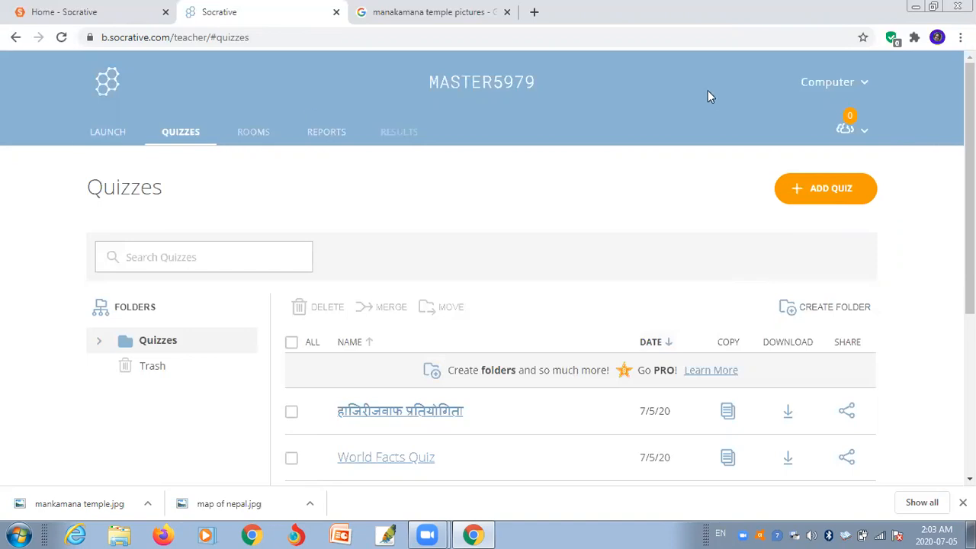
- From Add Quiz > Import, download socrativeQuizTemplate.xlsx and open it from the download bar
left_click(814, 190)
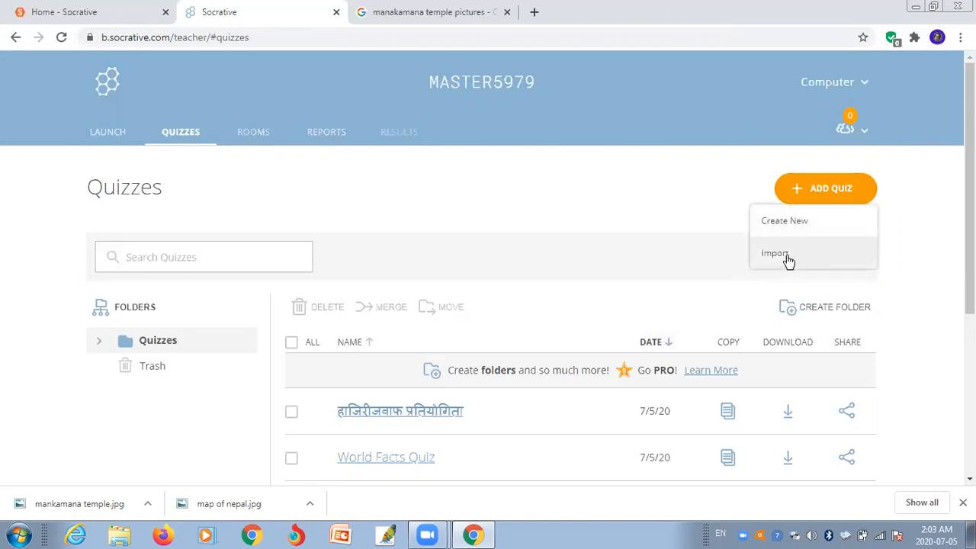
left_click(787, 260)
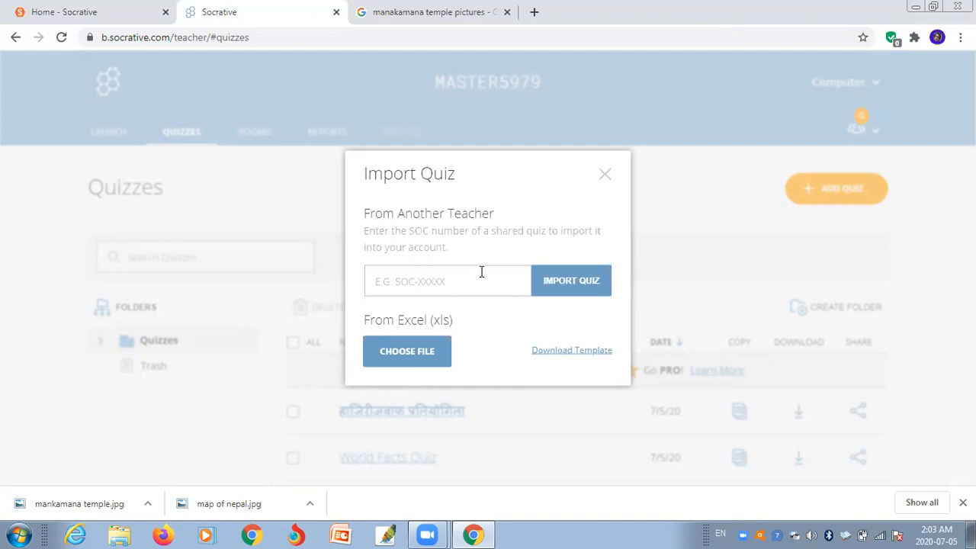
left_click(562, 282)
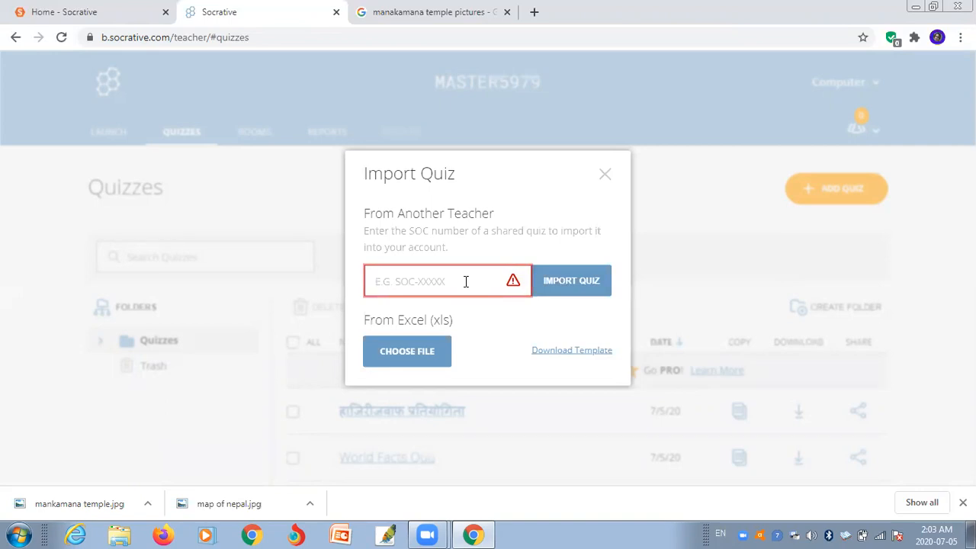
left_click(419, 351)
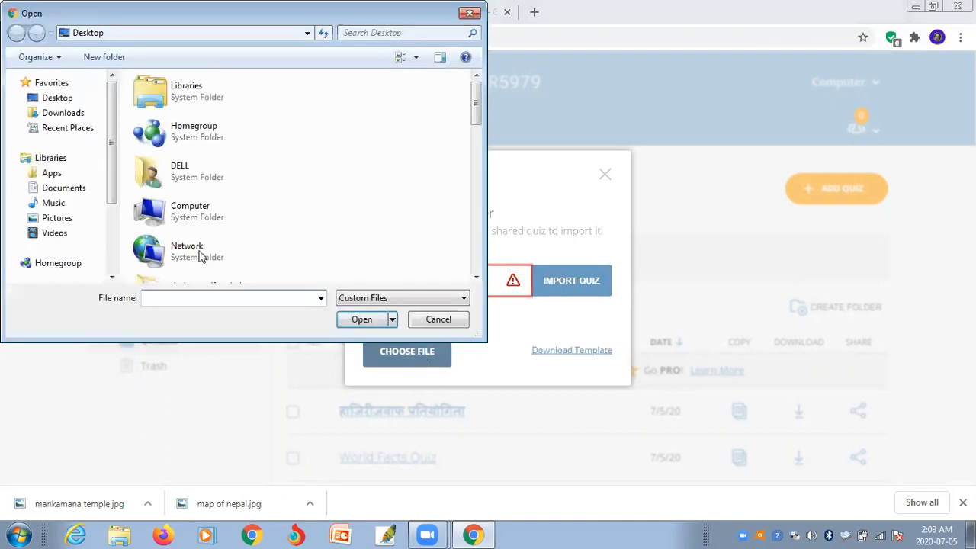
left_click(244, 296)
left_click(470, 13)
left_click(583, 352)
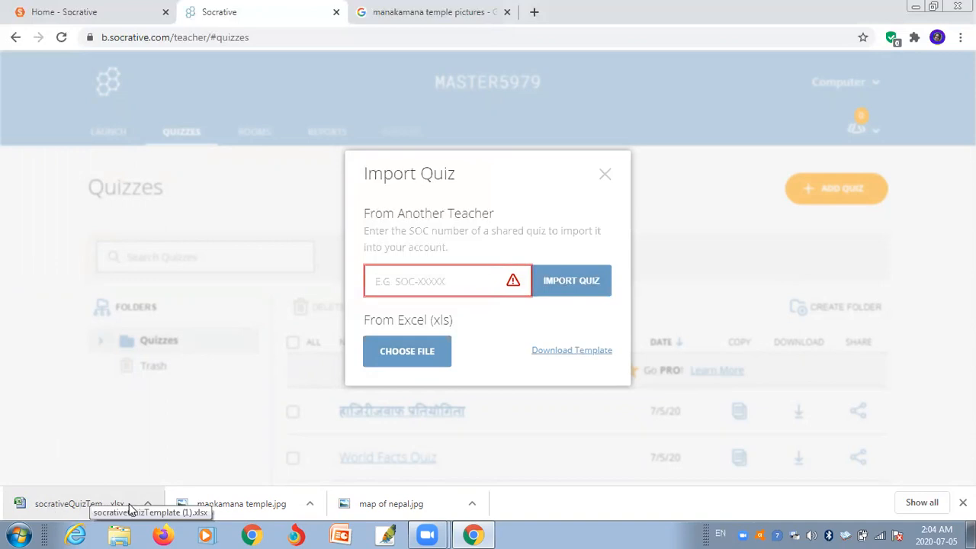
left_click(86, 510)
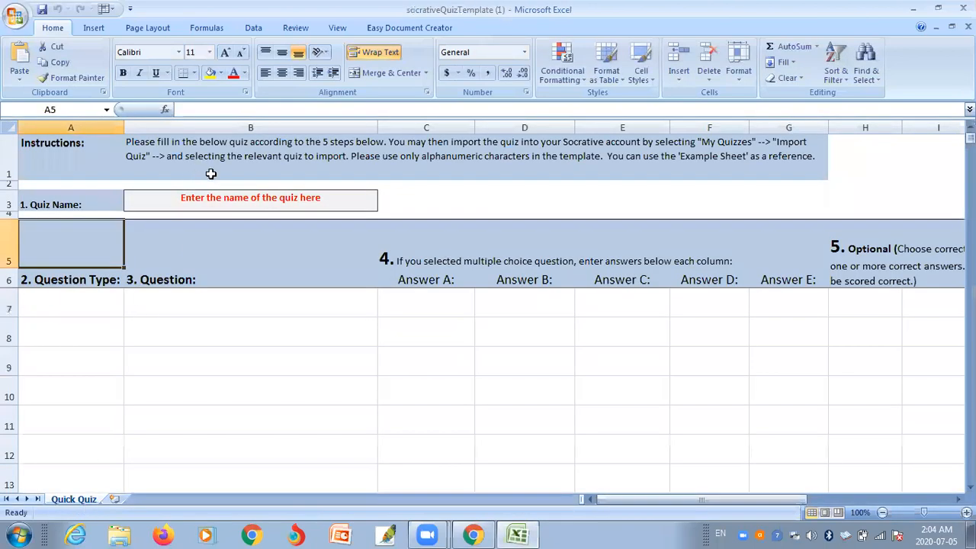
- Set cell B3 to the Preeti font and type the Nepali quiz name using Preeti keys
left_click(335, 199)
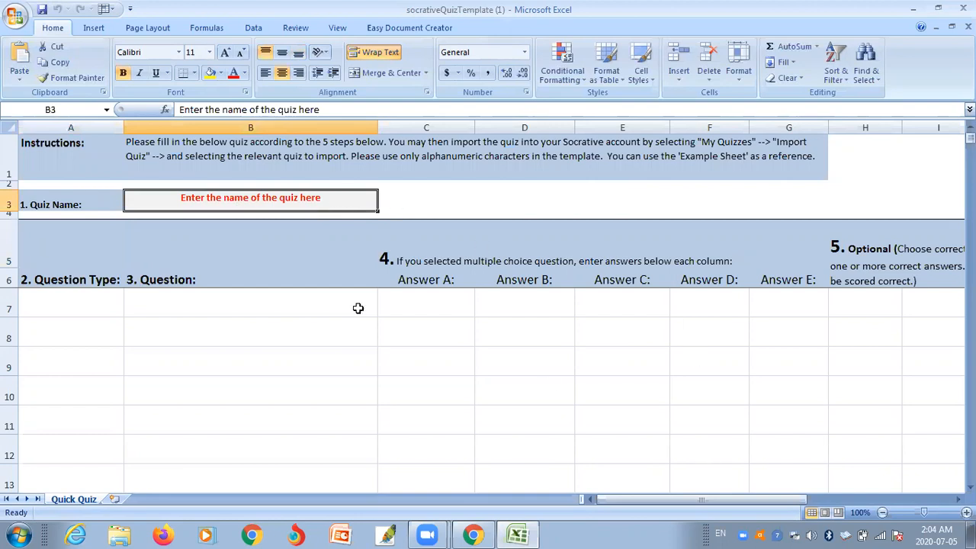
left_click(179, 54)
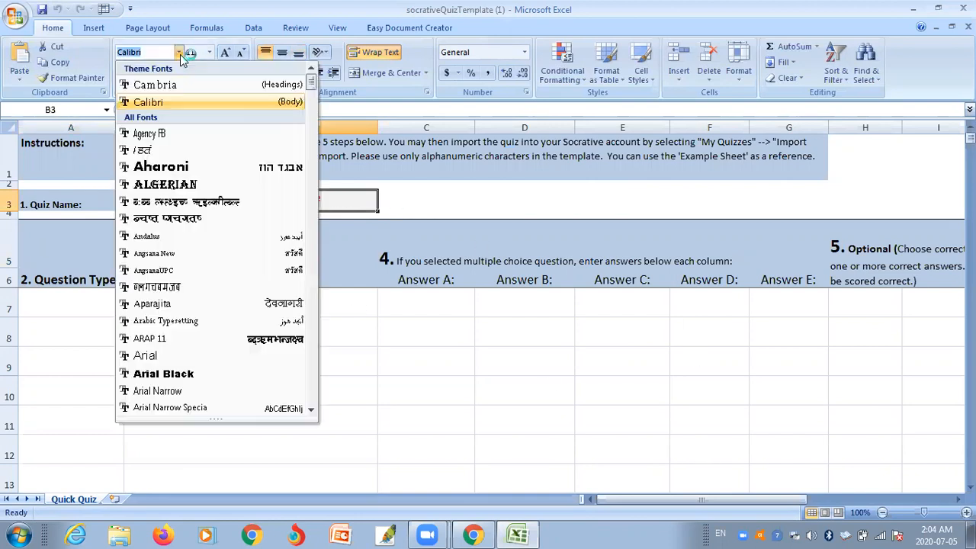
type("p")
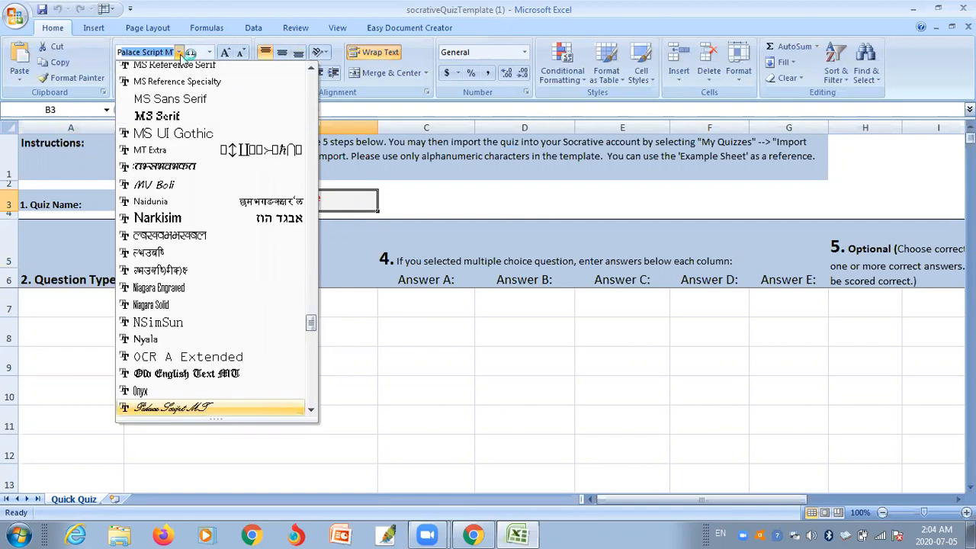
type("reeti")
key("Return")
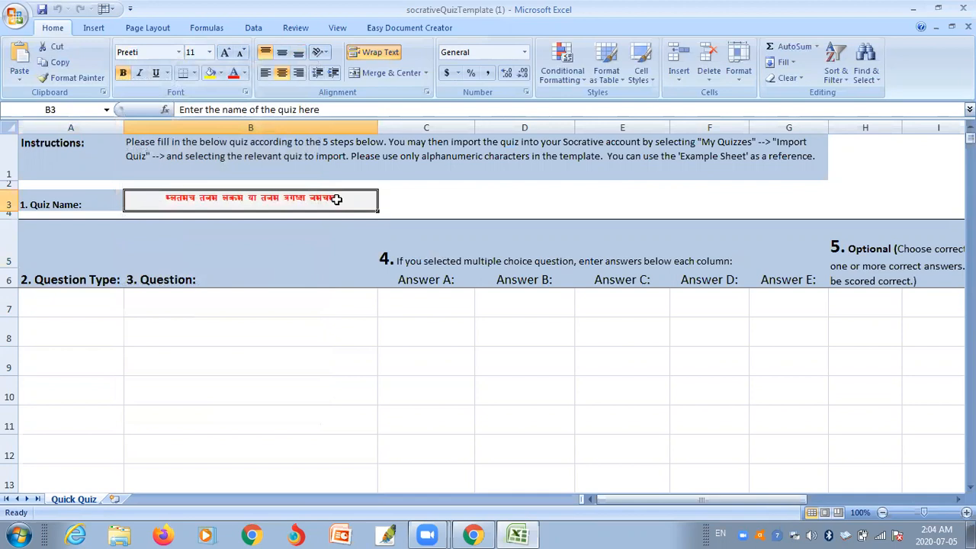
key("BackSpace")
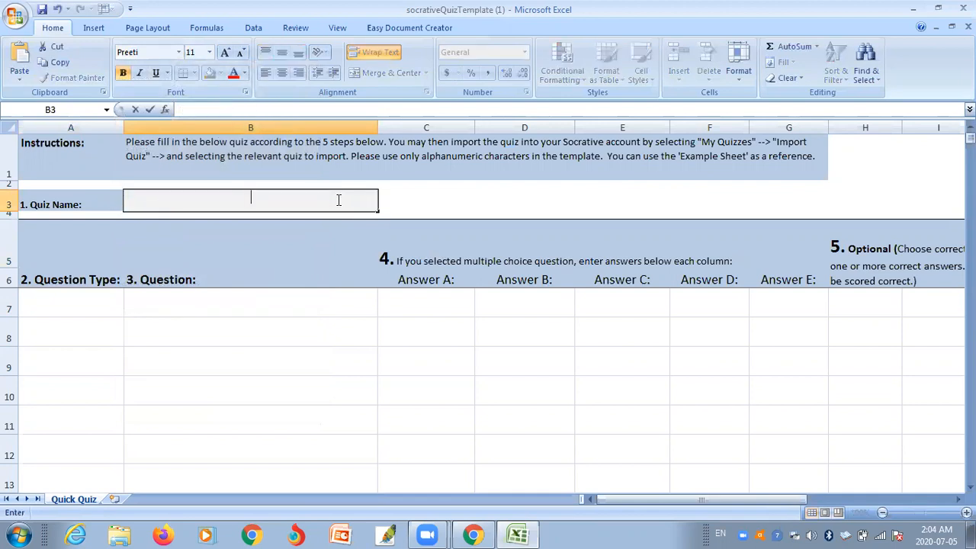
type("xf")
type("lg")
type("/L h")
type("jf")
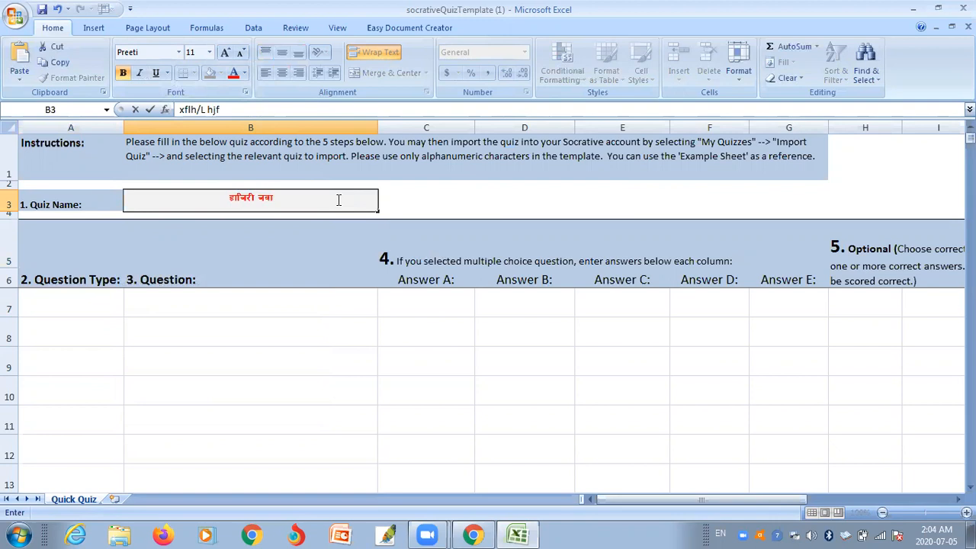
type("km k")
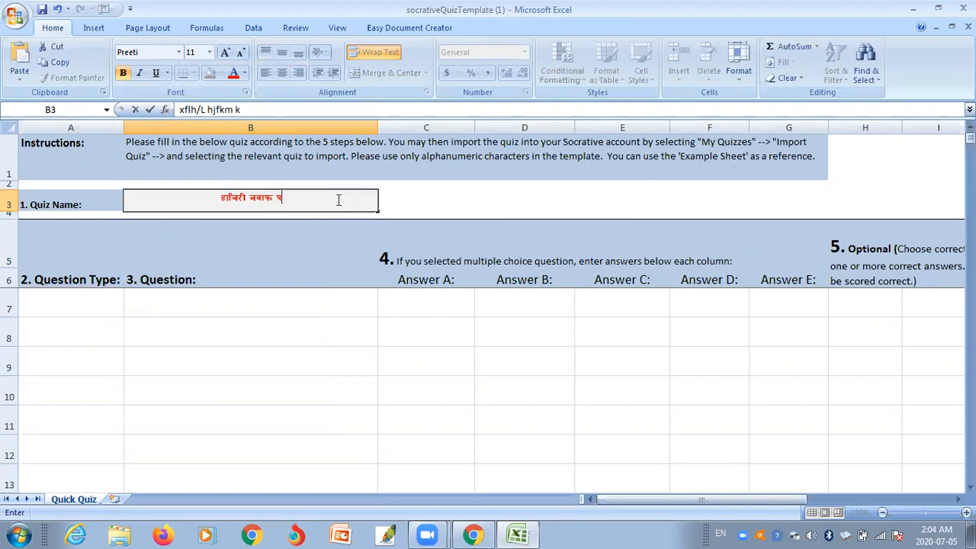
type("|tlof")
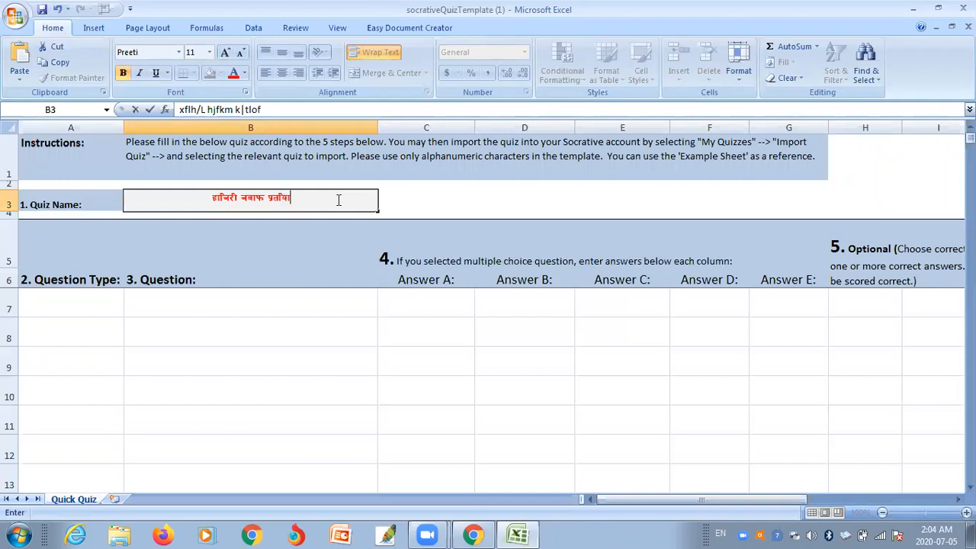
type("]ult")
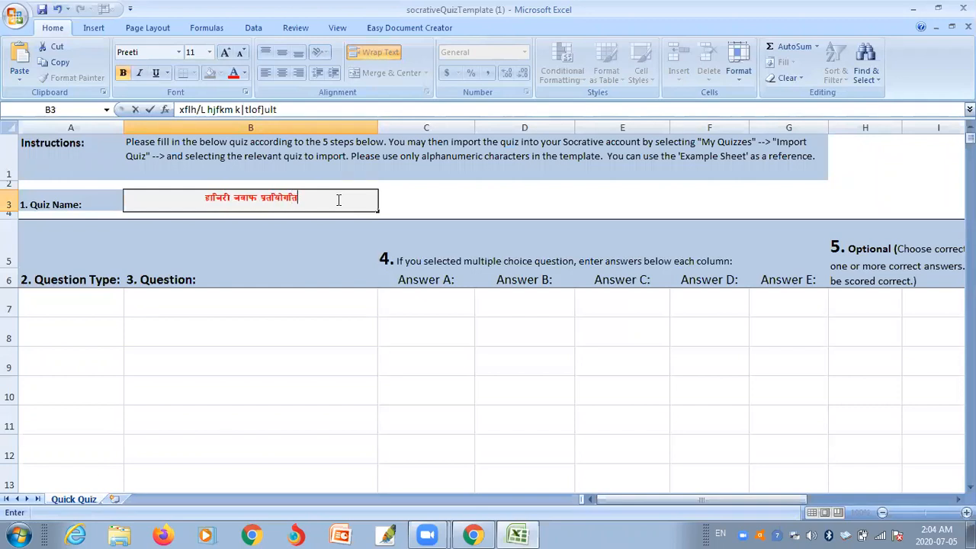
type("f k")
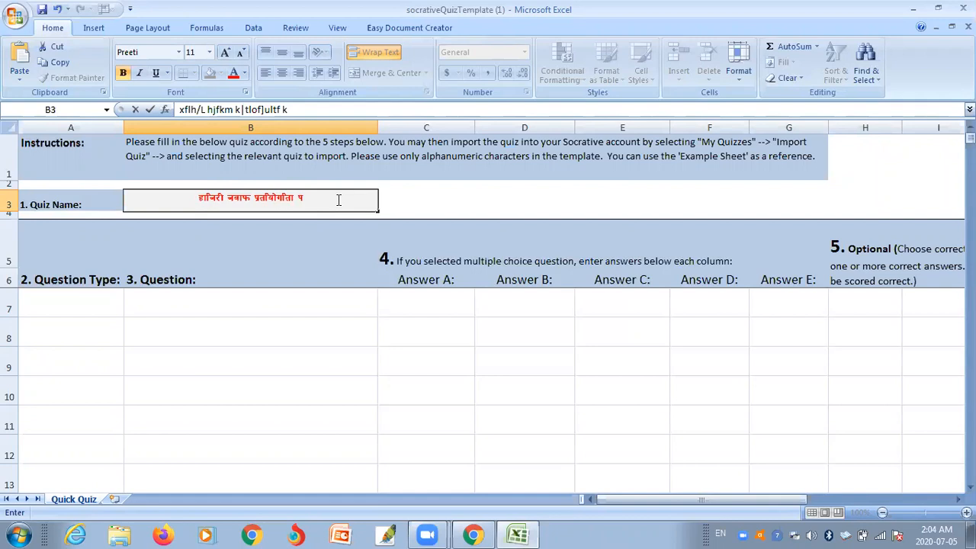
type("|tlof")
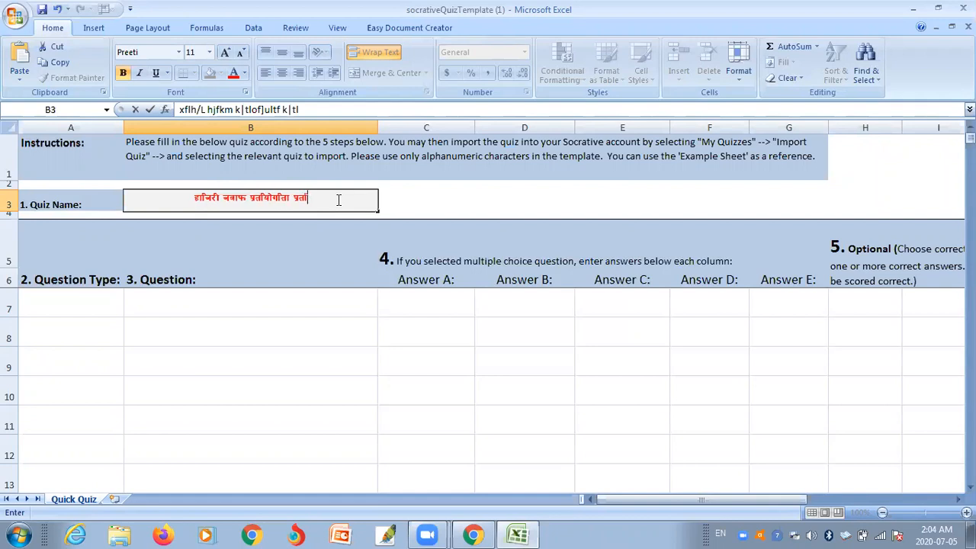
type("]ultf")
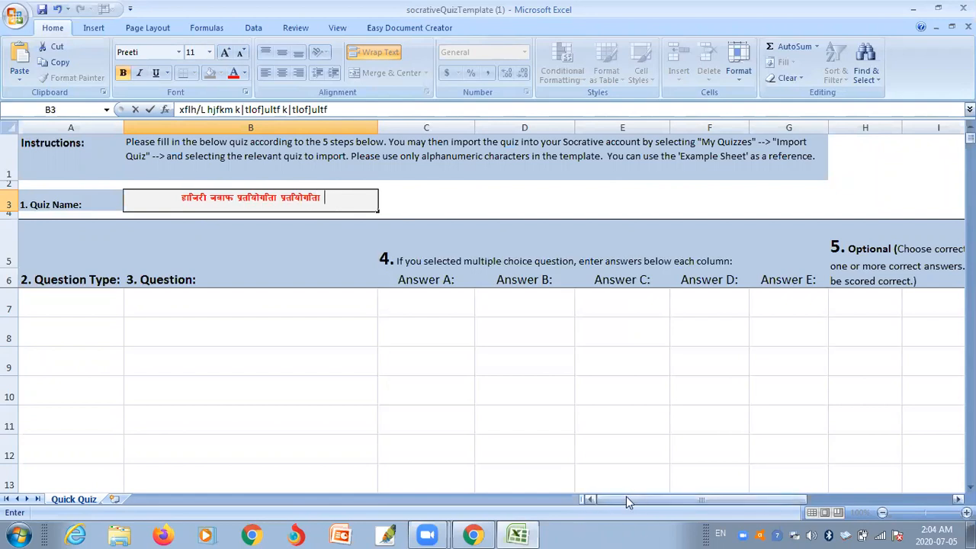
- Make row 7 a Multiple choice question: 'What is the height of Mount Everest ?'
left_click(84, 301)
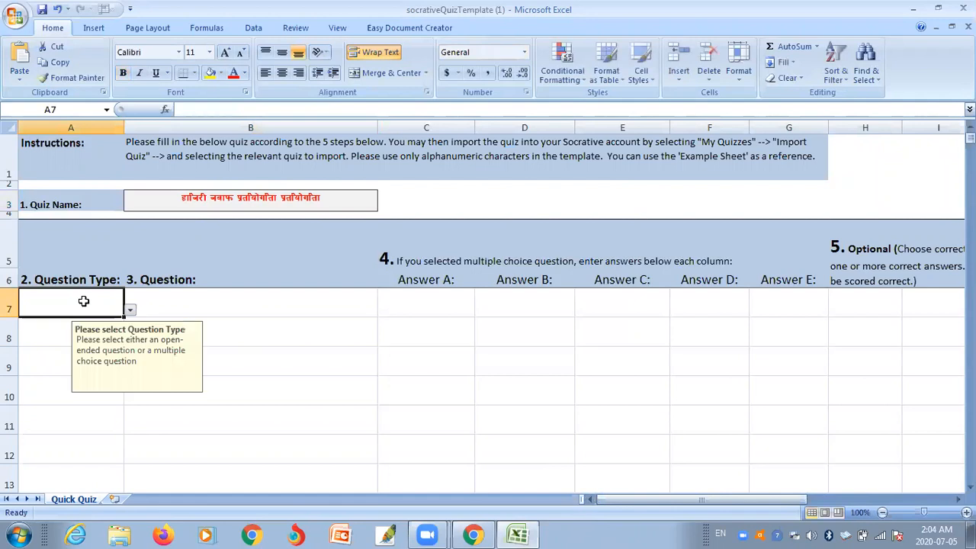
left_click(130, 311)
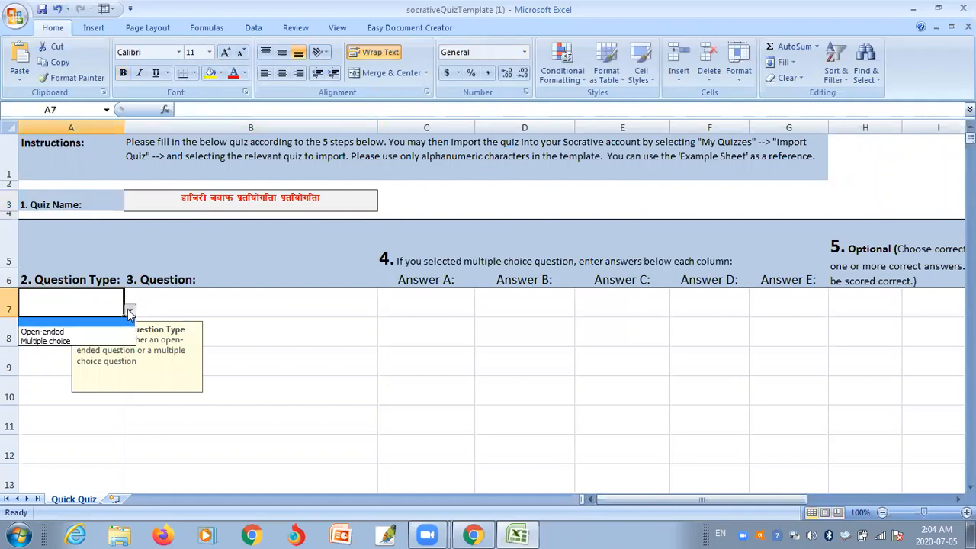
left_click(71, 341)
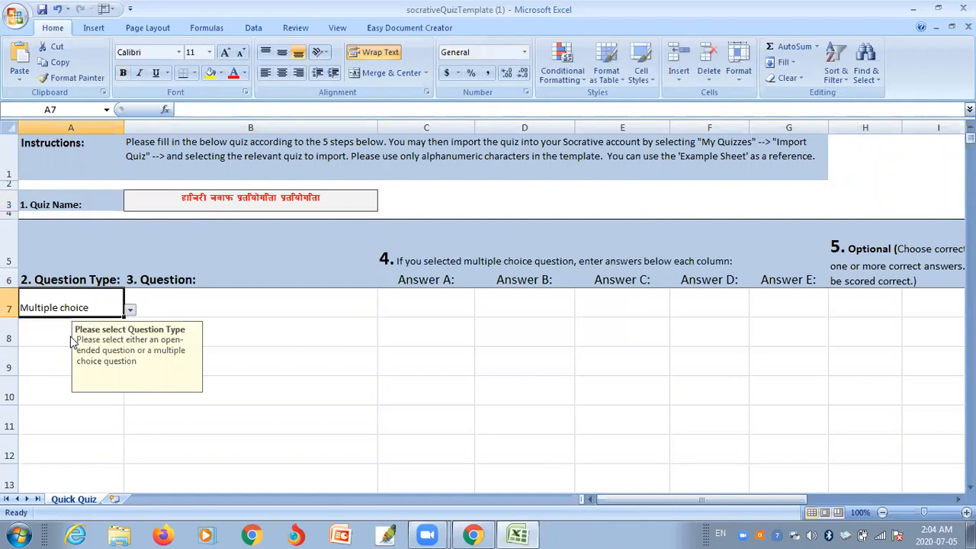
left_click(174, 307)
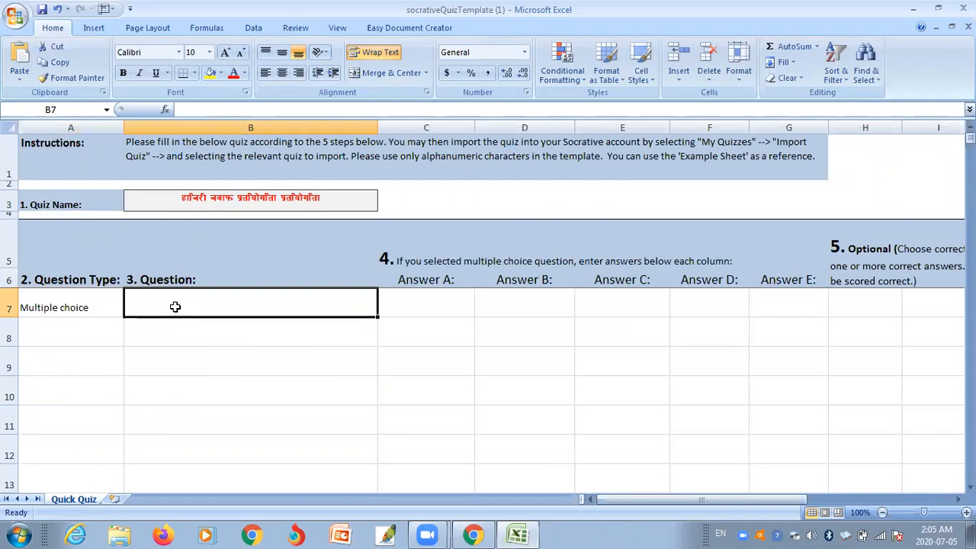
type("What ")
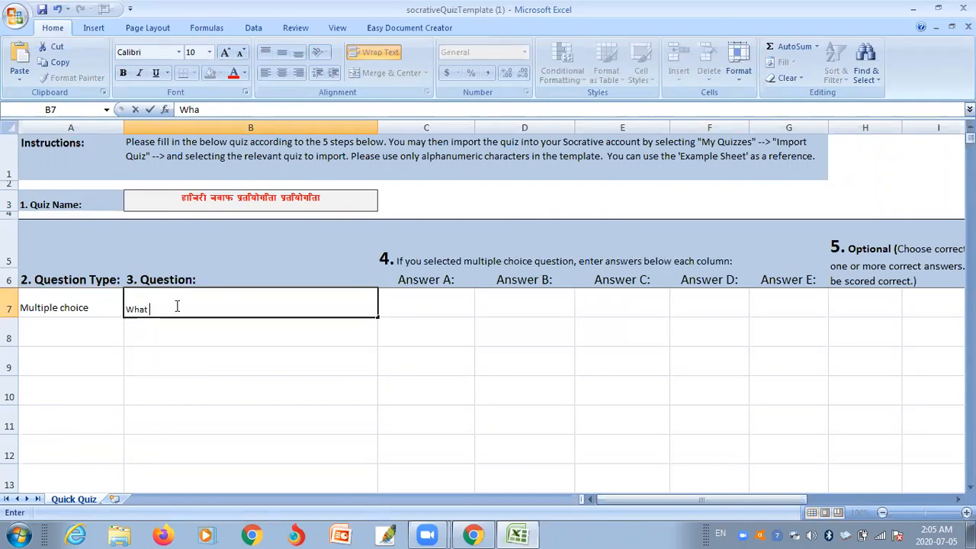
type("is the height of mount E")
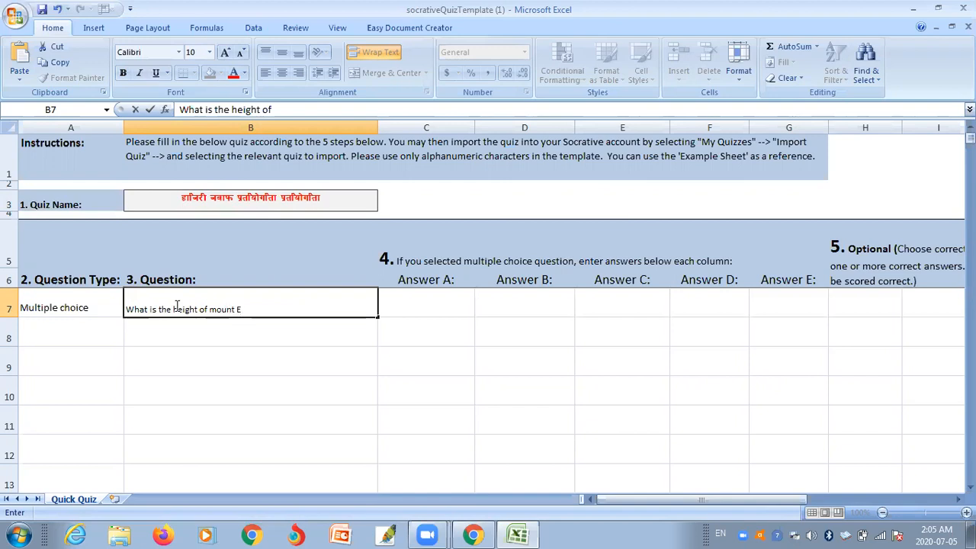
type("verest ?")
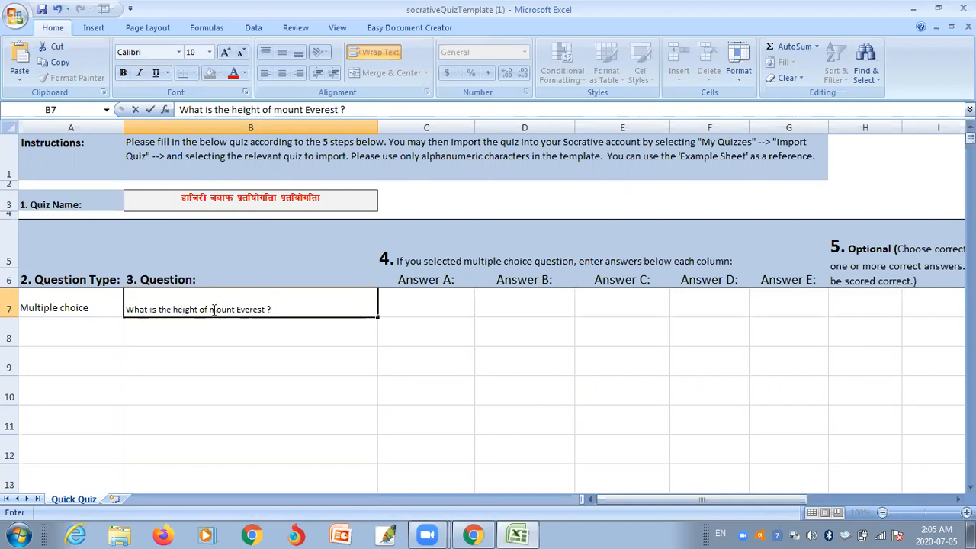
left_click(213, 309)
key("Delete")
type("E")
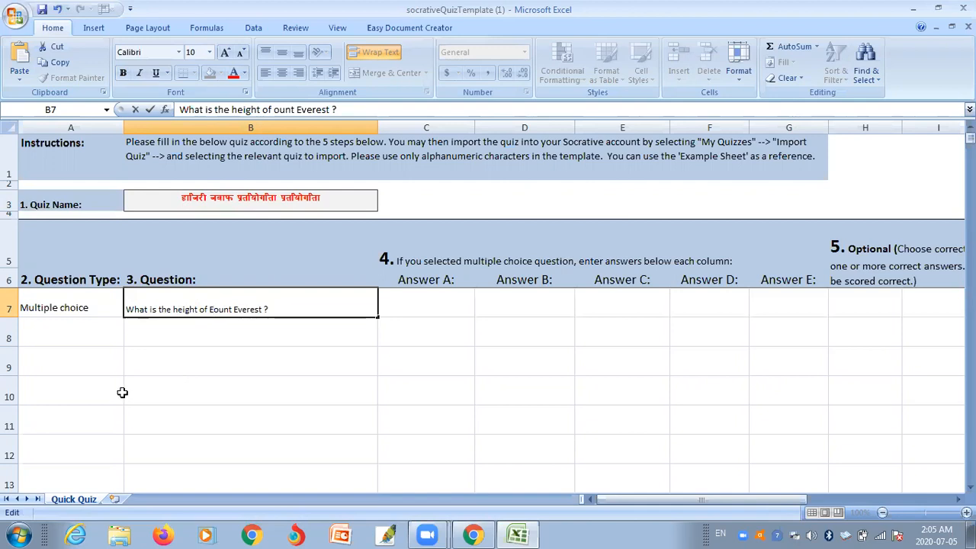
key("BackSpace")
type("M")
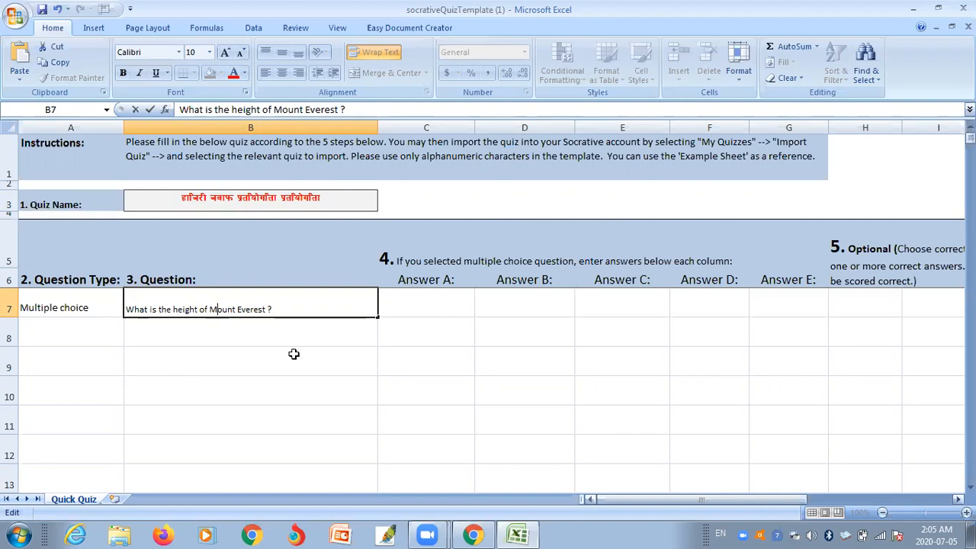
- Enter answers 8850m, 8848m, 8852m and 8859m in cells C7 through F7
left_click(410, 296)
type("88")
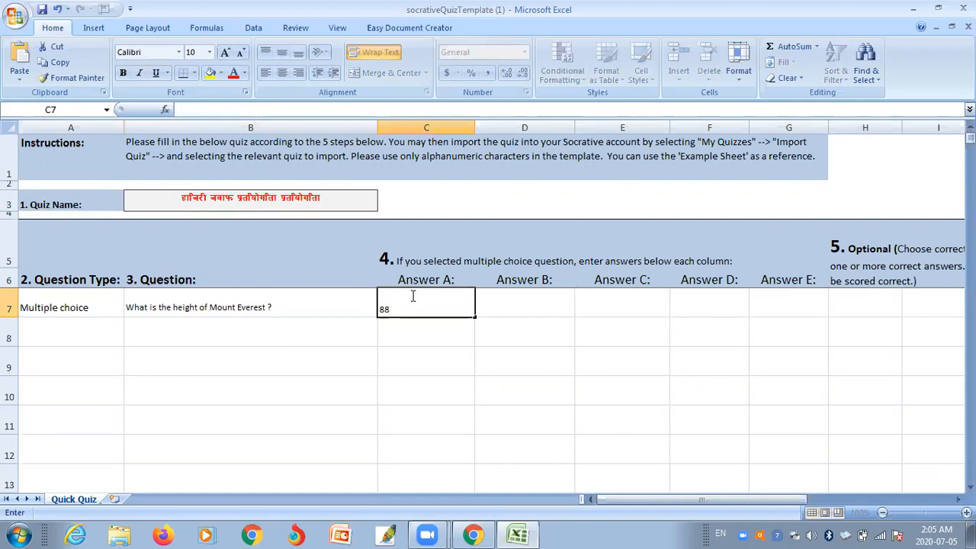
type("5m")
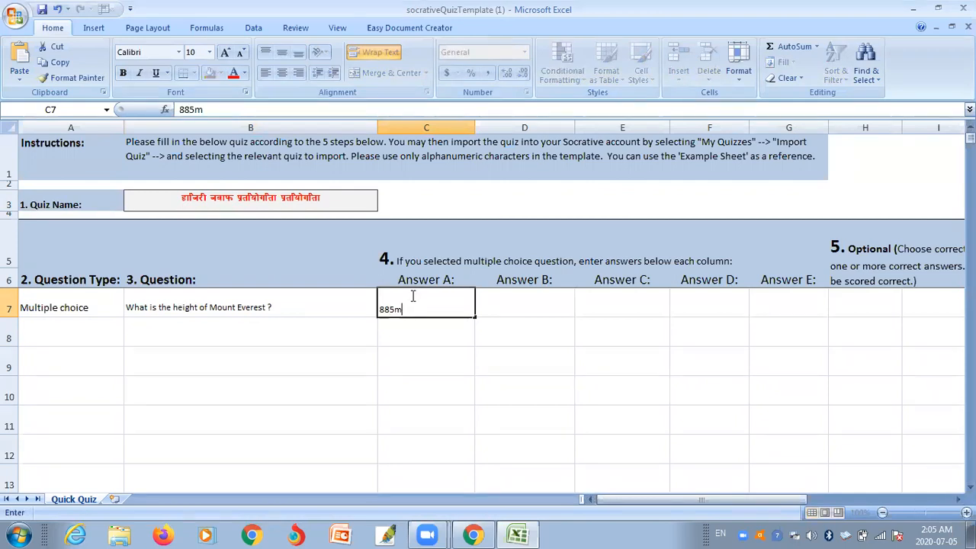
key("BackSpace")
type("0")
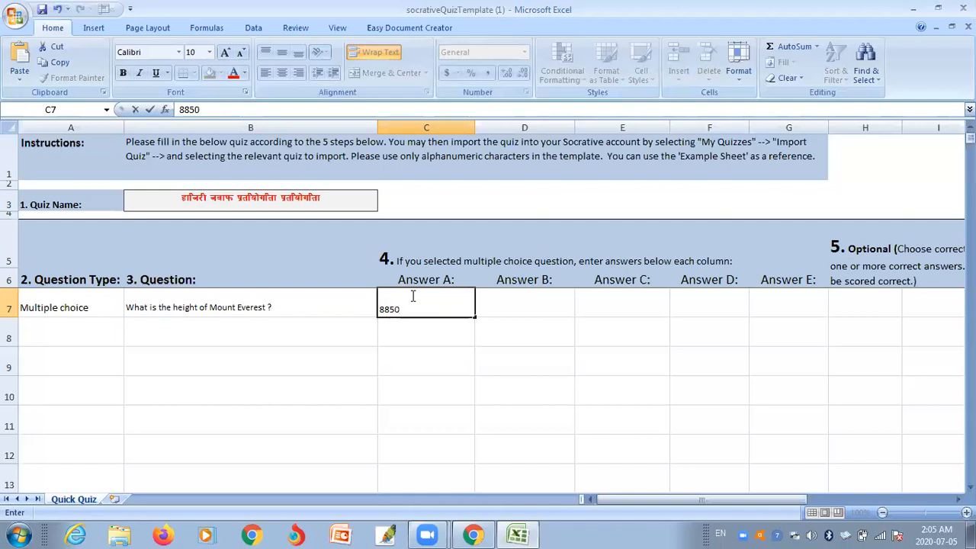
type("m")
key("Tab")
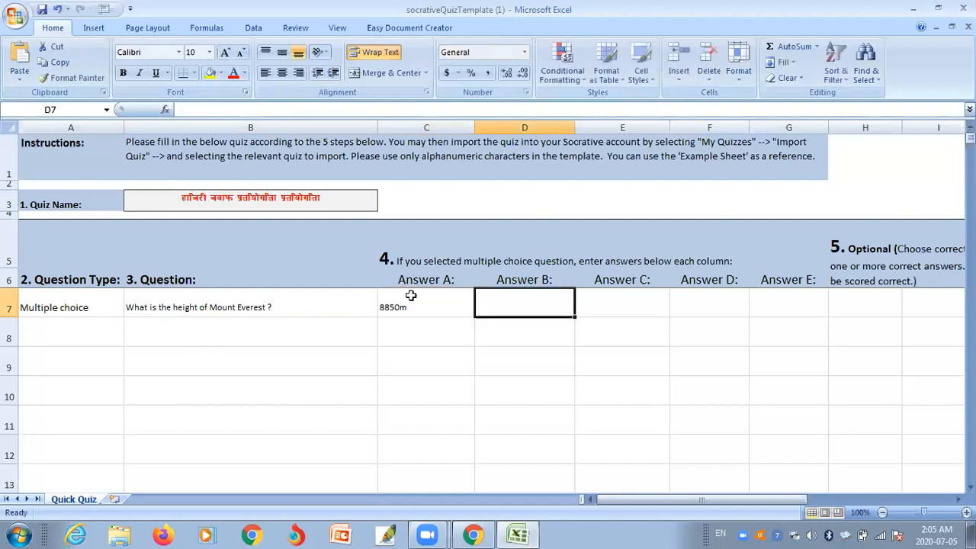
type("8848m")
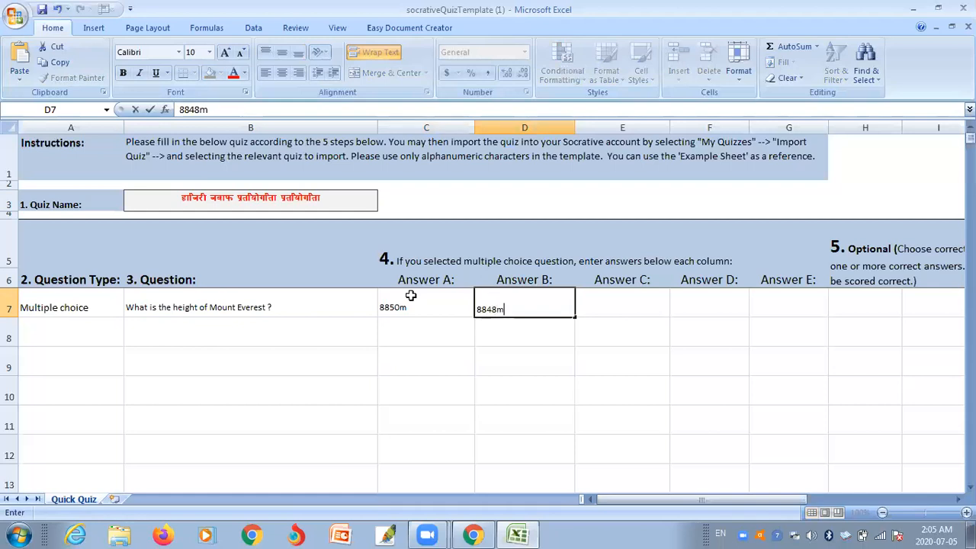
key("Tab")
type("88")
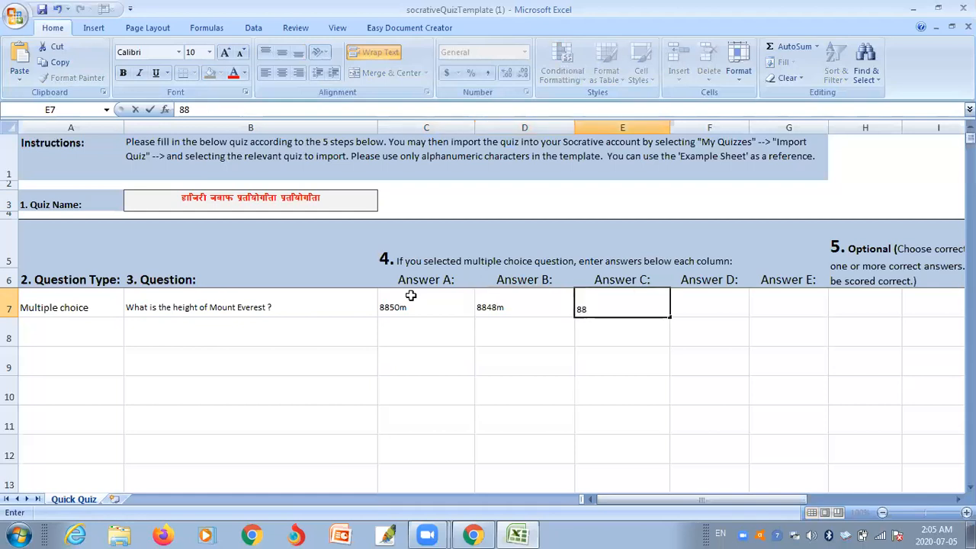
type("52m")
key("Tab")
type("8859")
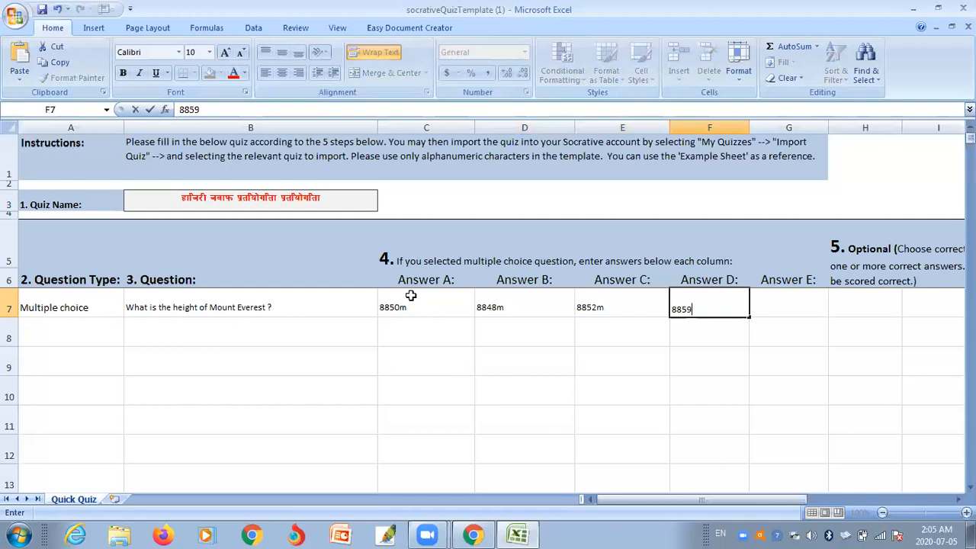
type("m")
key("Tab")
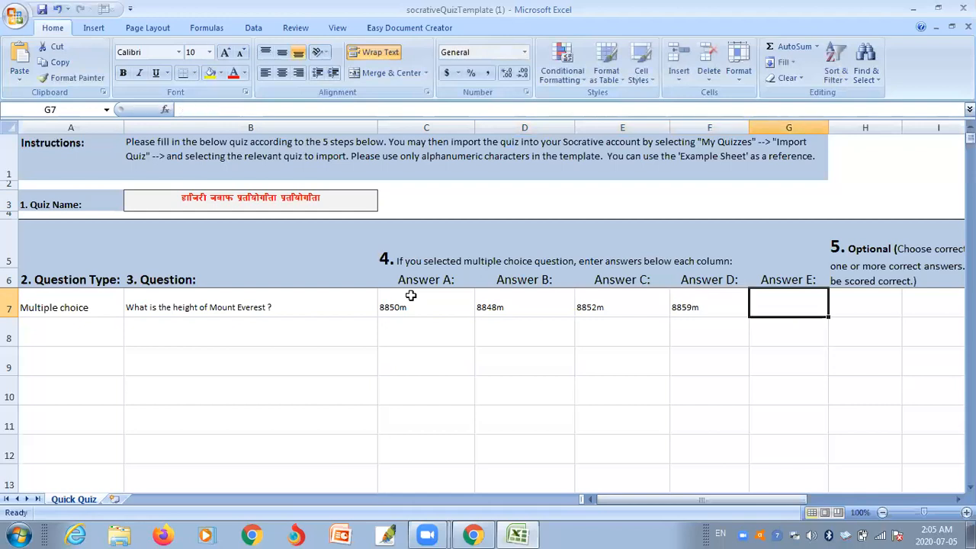
left_click_drag(777, 500, 805, 507)
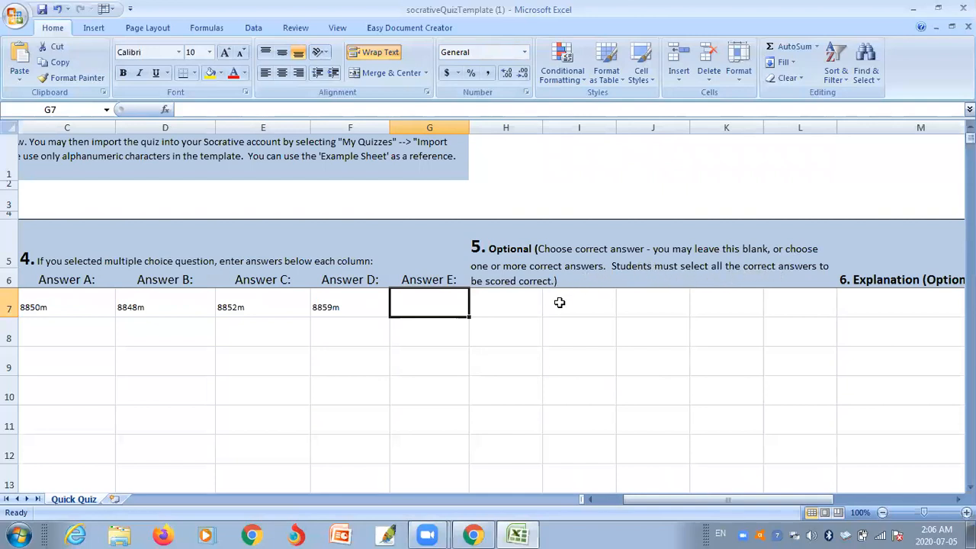
- Enter 8862m in G7 and choose B as the correct answer in H7
left_click(511, 312)
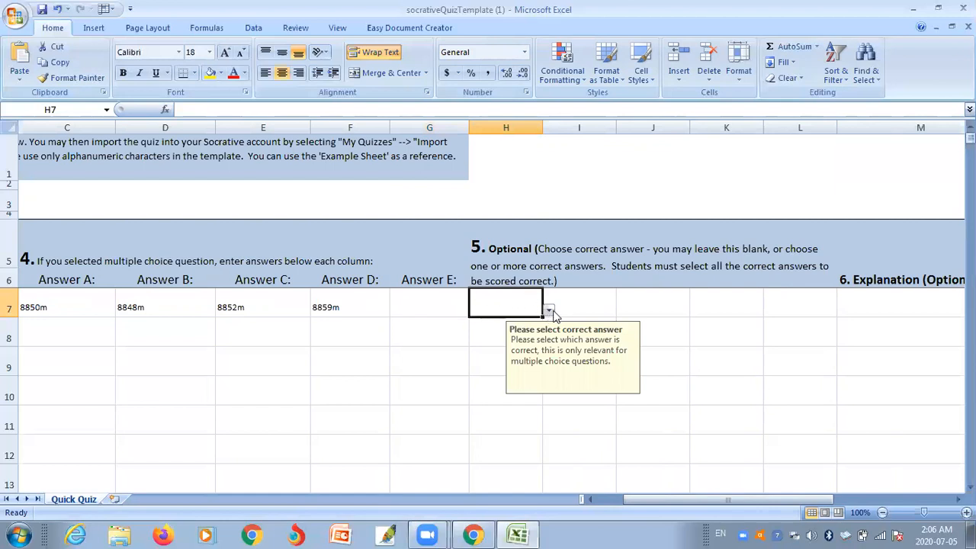
left_click(427, 296)
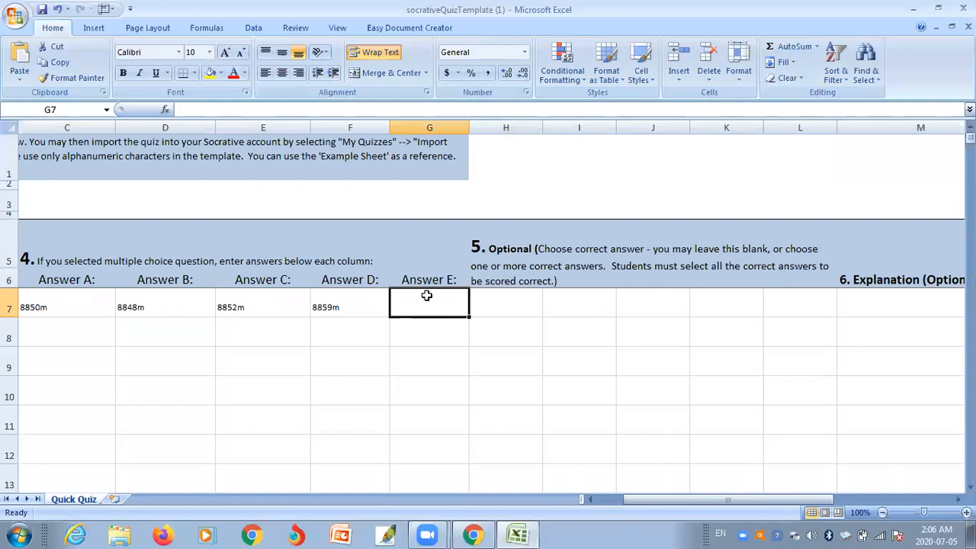
type("88")
type("862m")
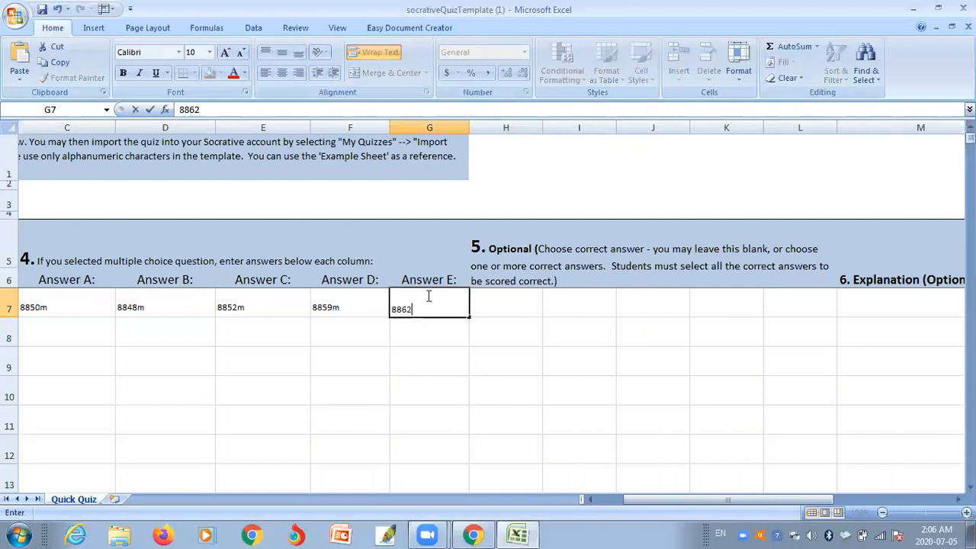
left_click(502, 302)
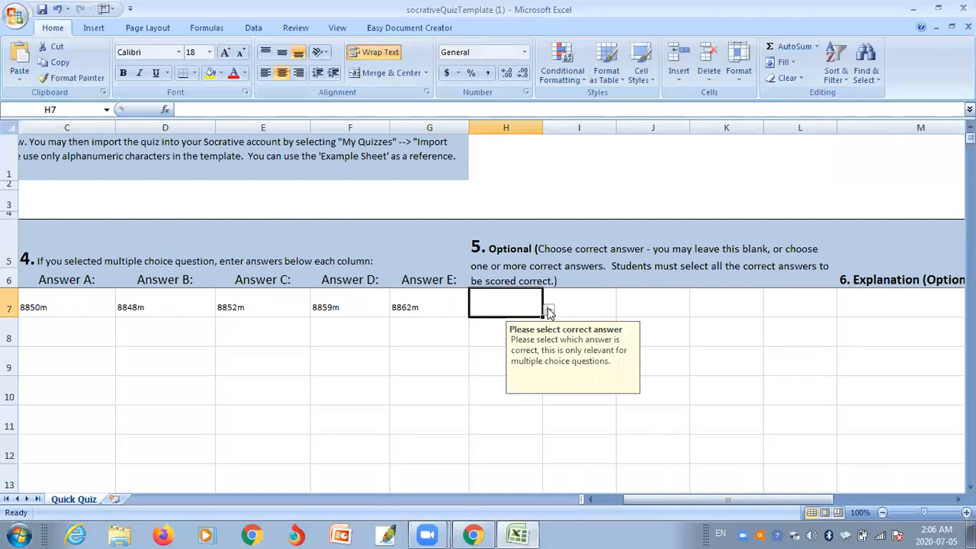
left_click(548, 312)
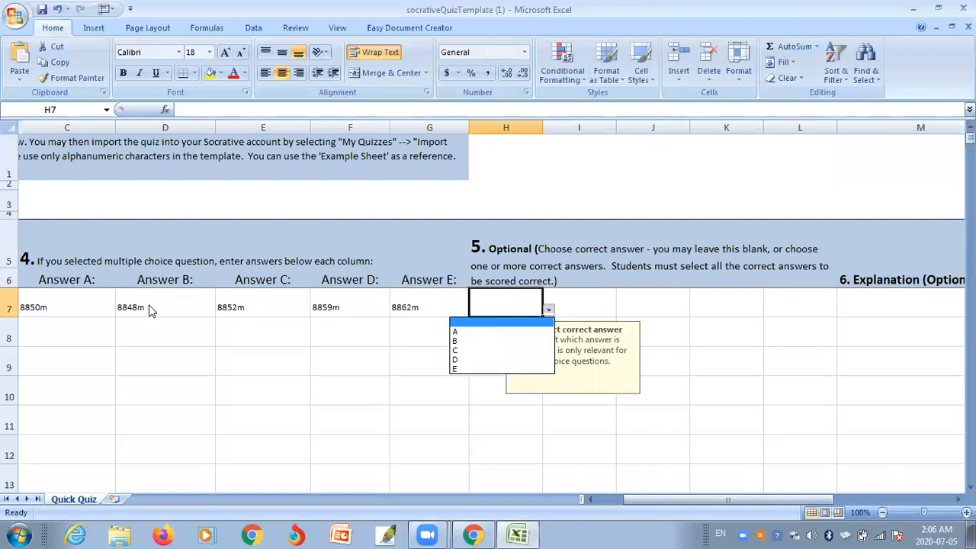
left_click(454, 341)
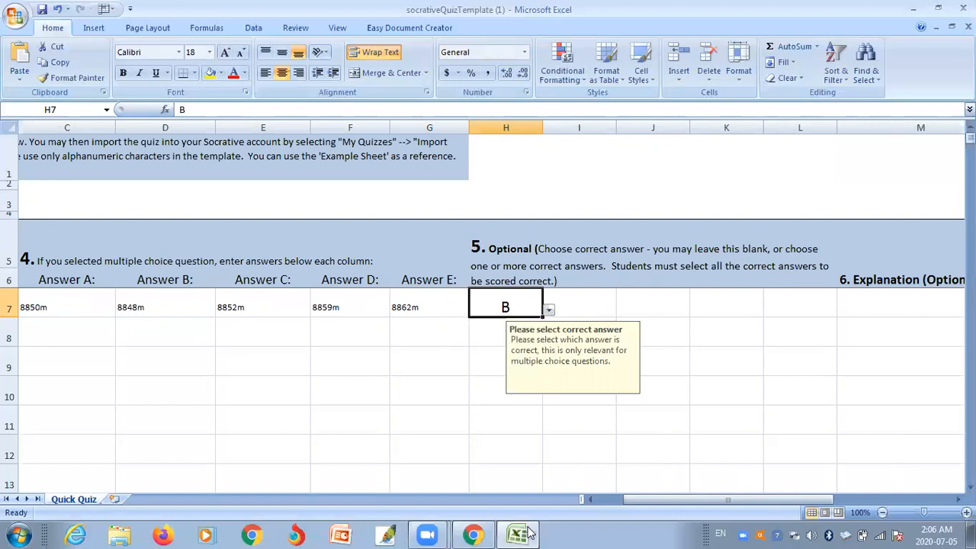
left_click_drag(816, 499, 789, 502)
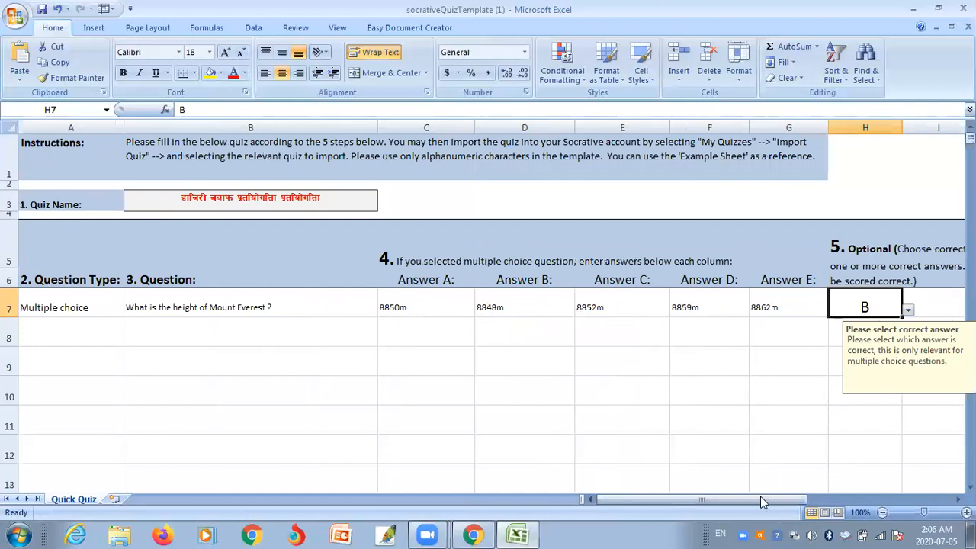
left_click_drag(725, 502, 726, 502)
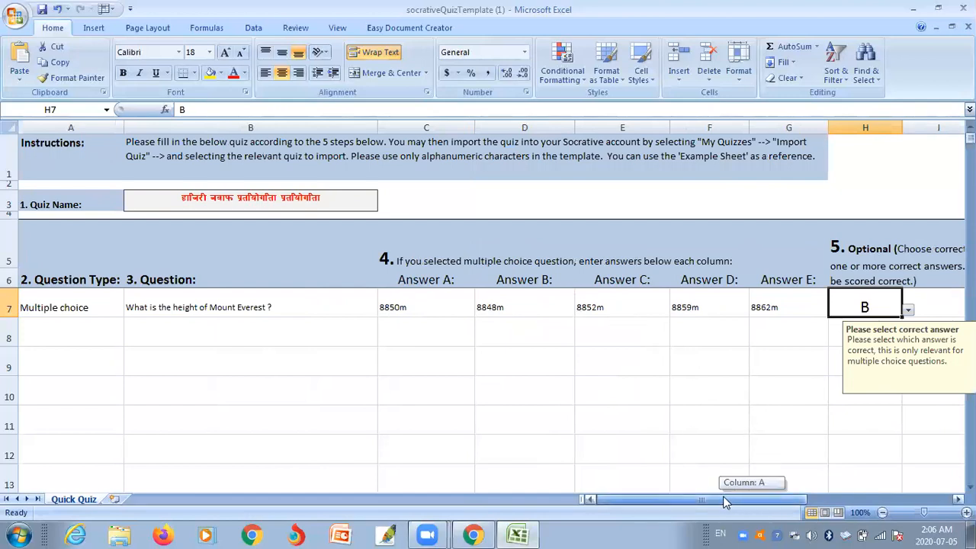
- Set A8 to Open-ended and enter 'Write about Mankamana Temple within 50 words' in B8
left_click(68, 340)
left_click(131, 339)
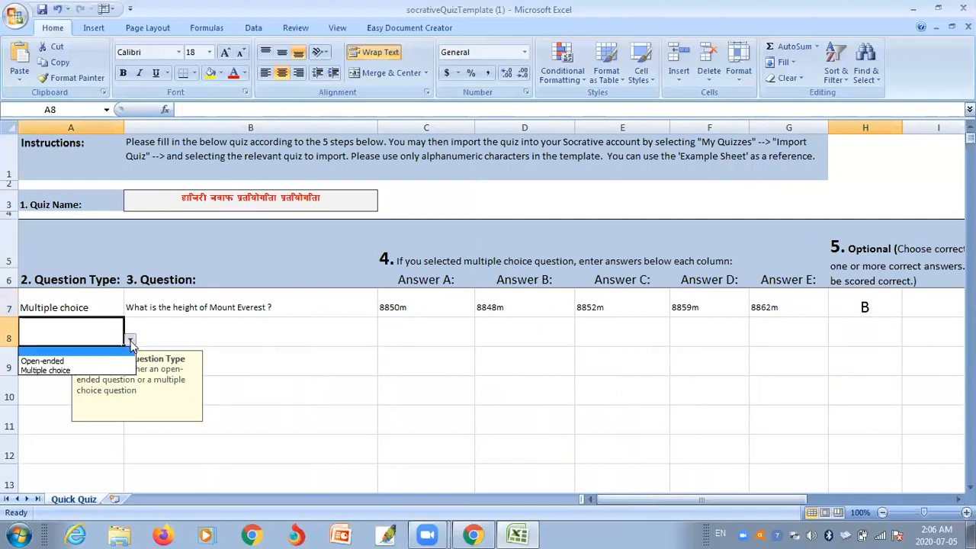
left_click(98, 362)
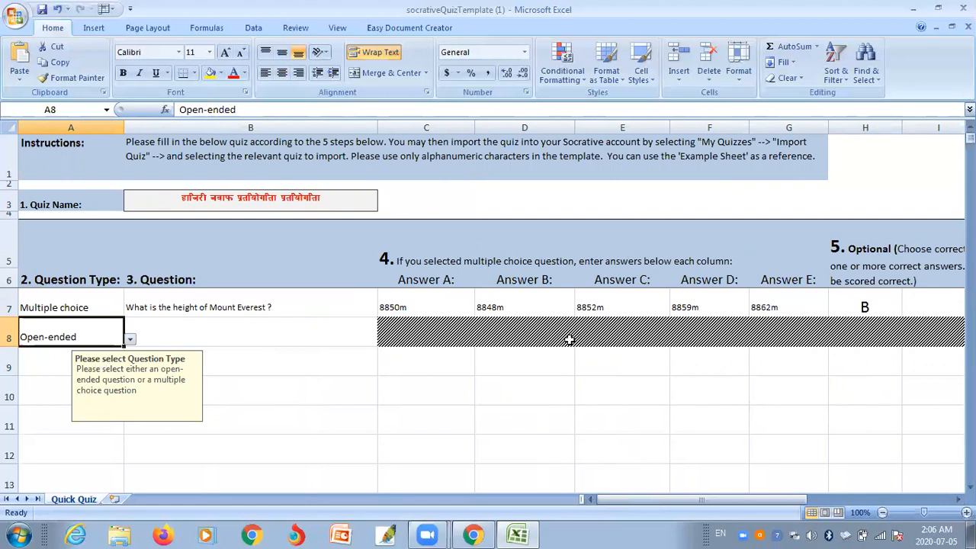
left_click(256, 331)
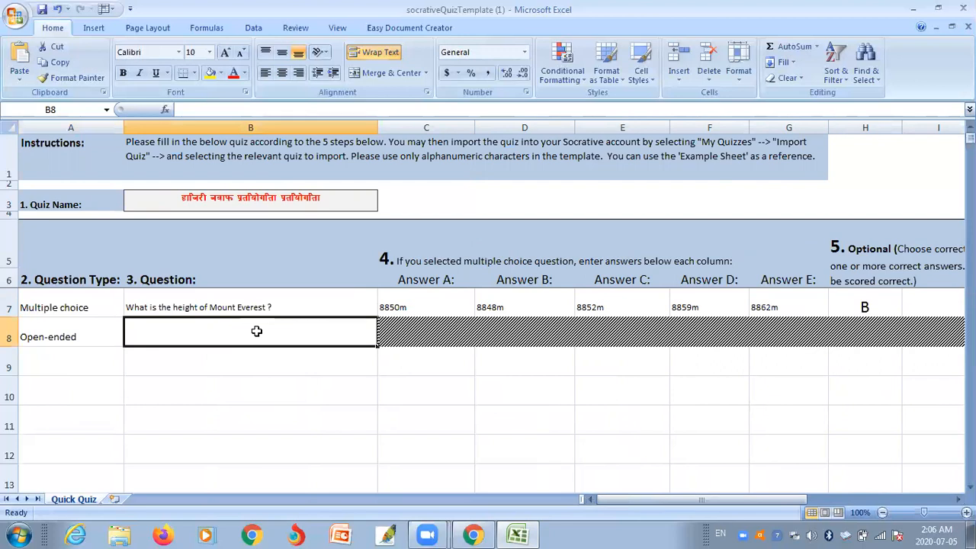
type("Wr")
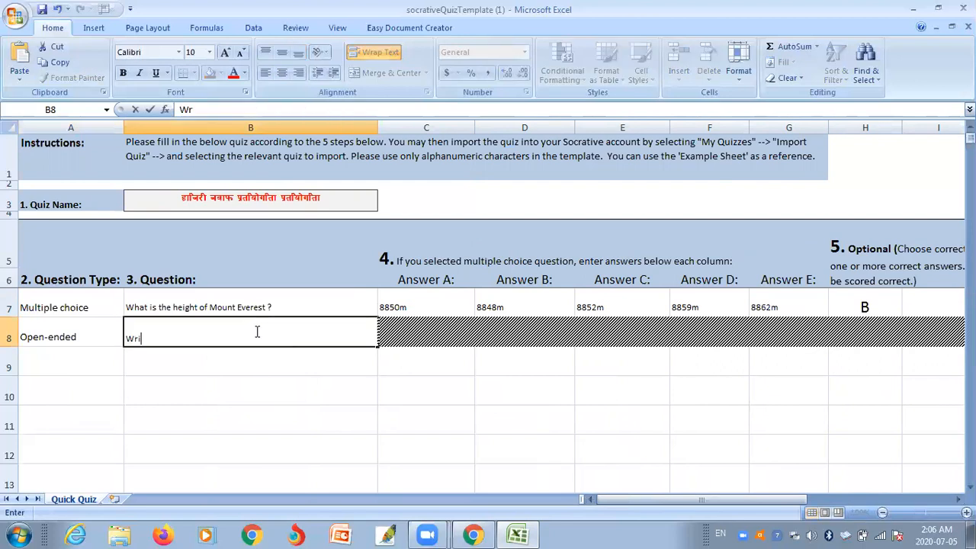
type("ite abou Mana")
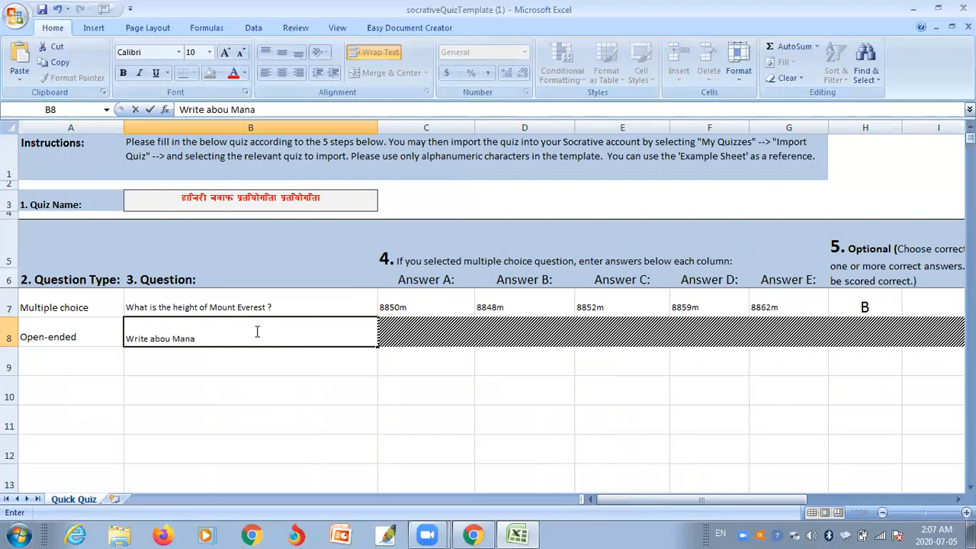
key("BackSpace")
type("kamana Temple")
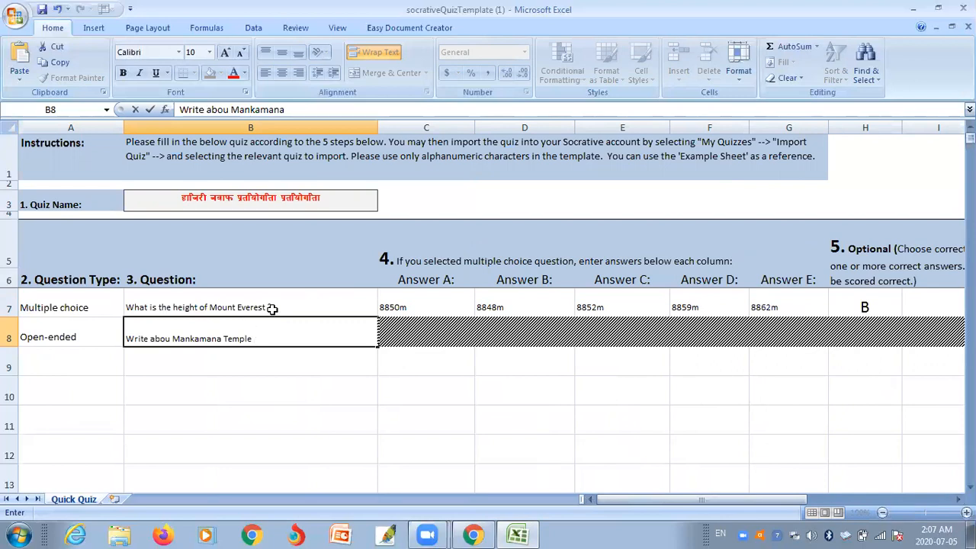
left_click(173, 337)
type("t")
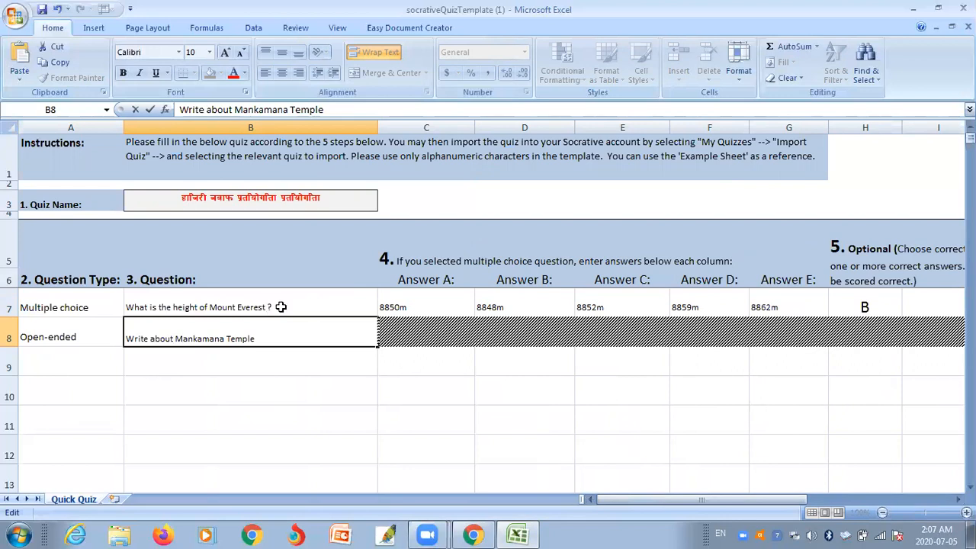
left_click(266, 339)
type("within 50 words.")
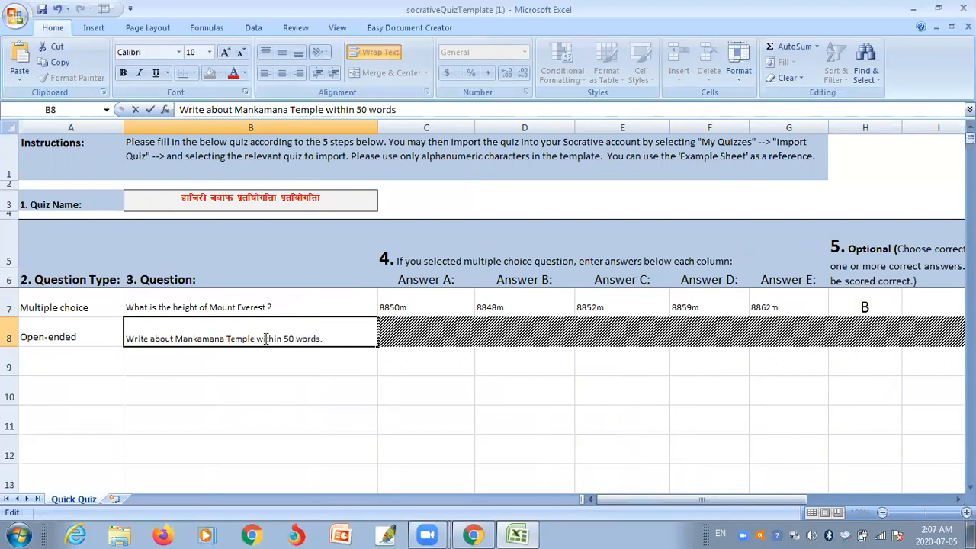
- Leave row 9's question type unset and save the workbook
left_click(70, 357)
left_click(131, 368)
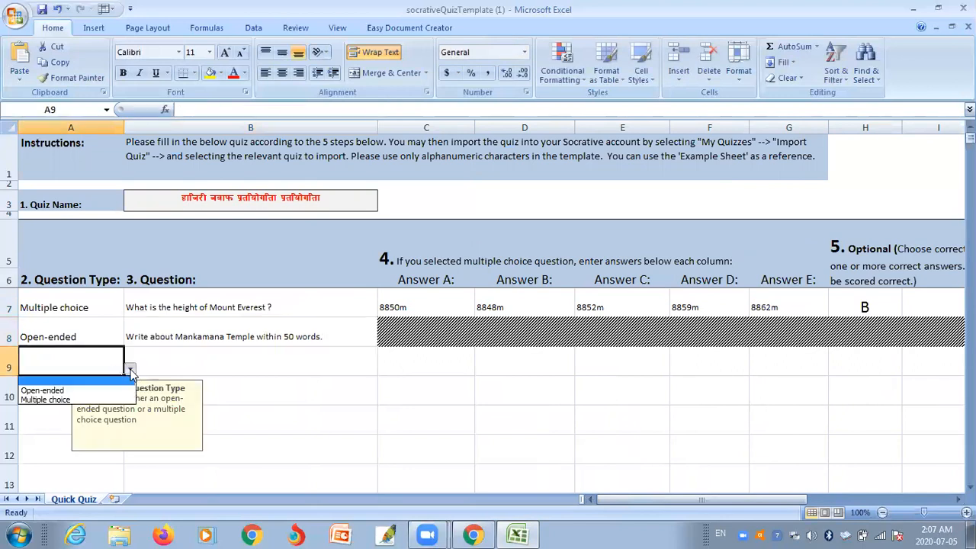
left_click(264, 365)
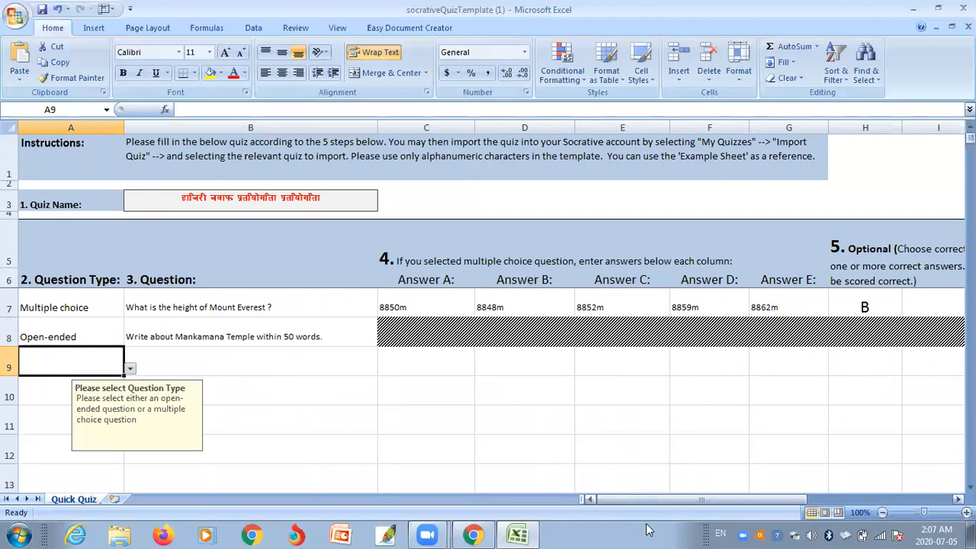
mouse_move(633, 499)
left_mouse_down()
mouse_move(709, 495)
mouse_move(619, 489)
left_mouse_up()
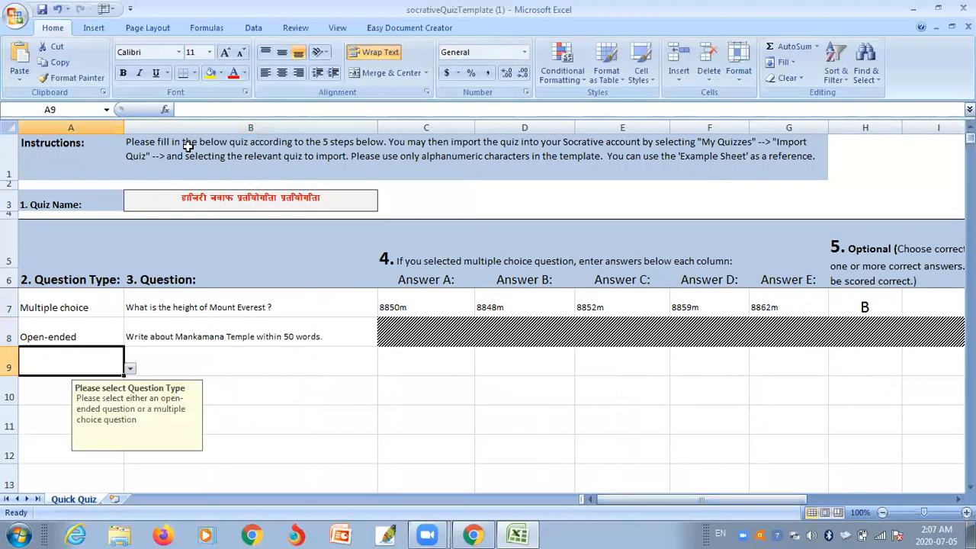
left_click(42, 10)
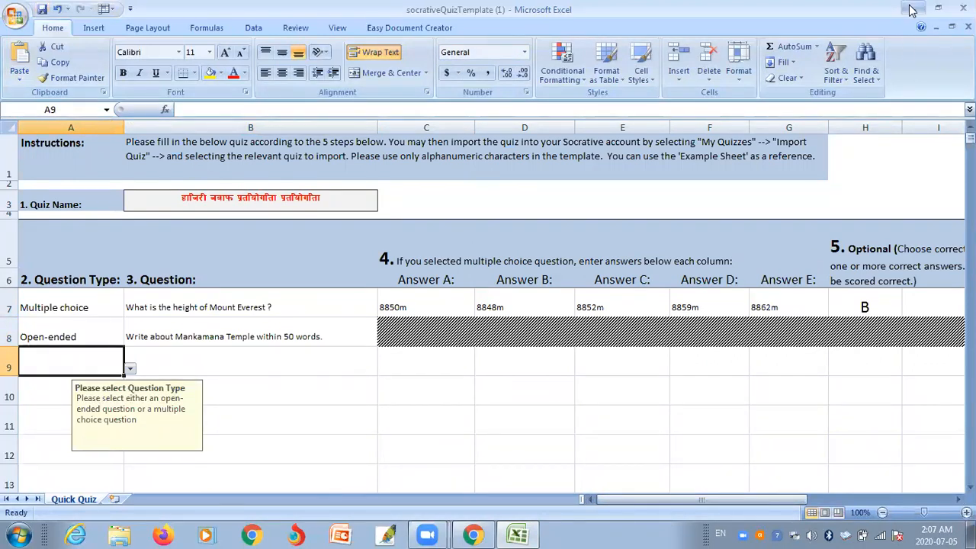
left_click(911, 8)
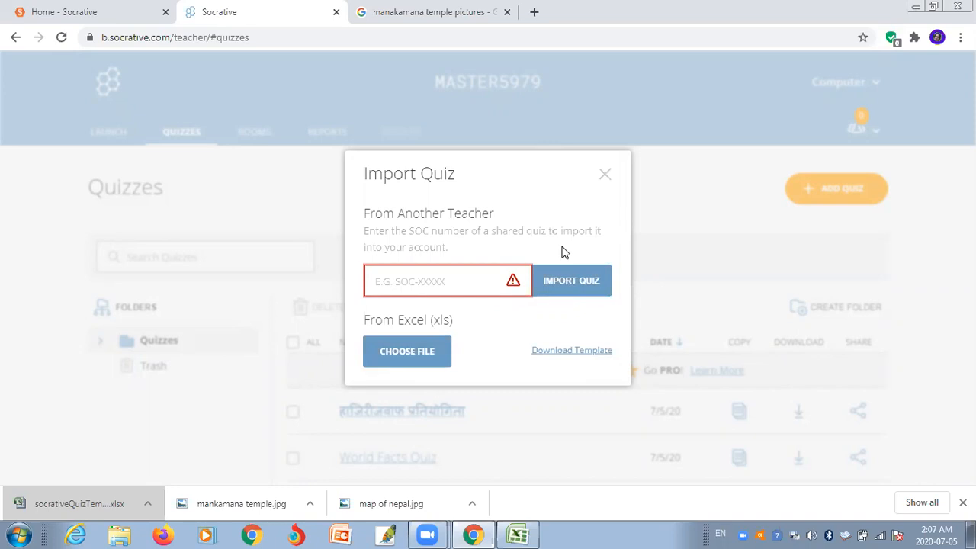
left_click(427, 353)
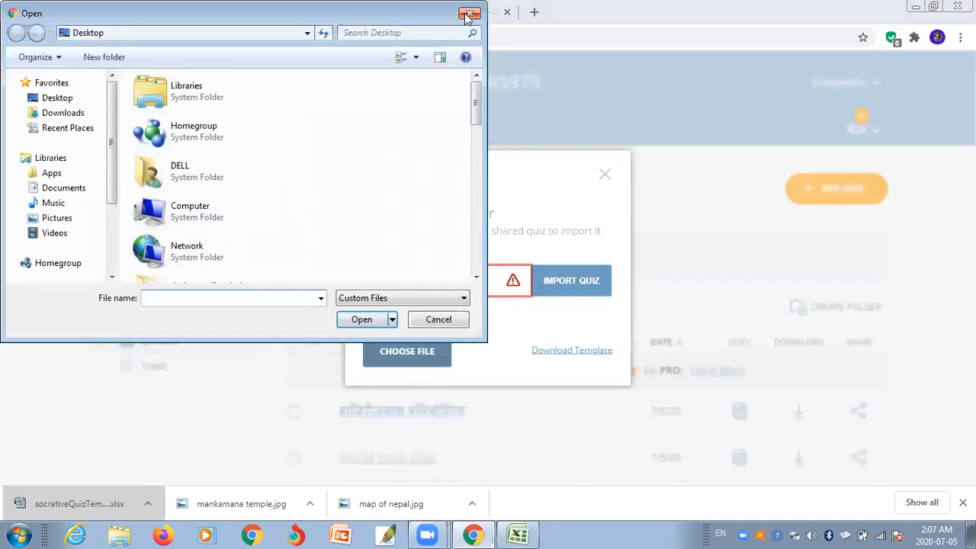
left_click(470, 13)
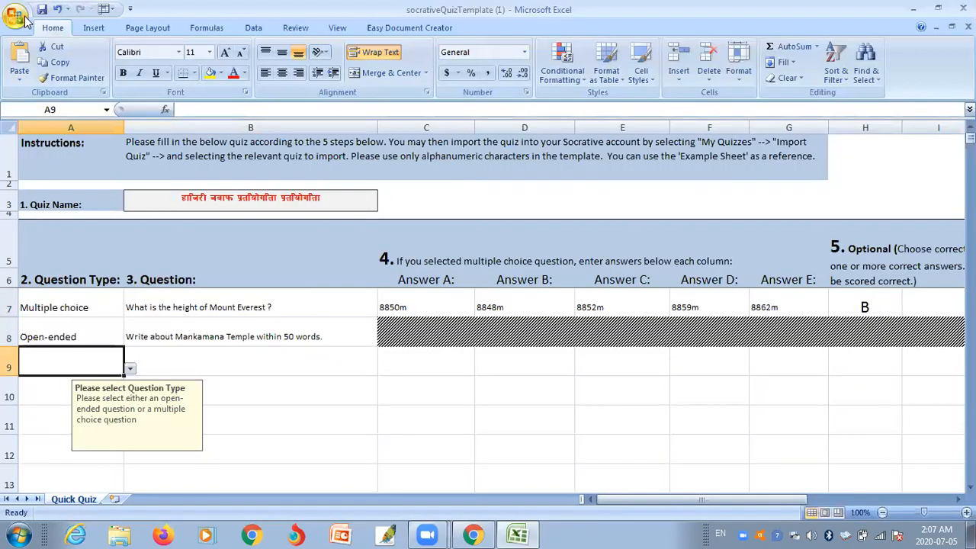
left_click(17, 17)
left_click(40, 107)
- Use Save As to store socrativeQuizTemplate (1) on the Desktop as an Excel Workbook
left_click(15, 15)
left_click(42, 143)
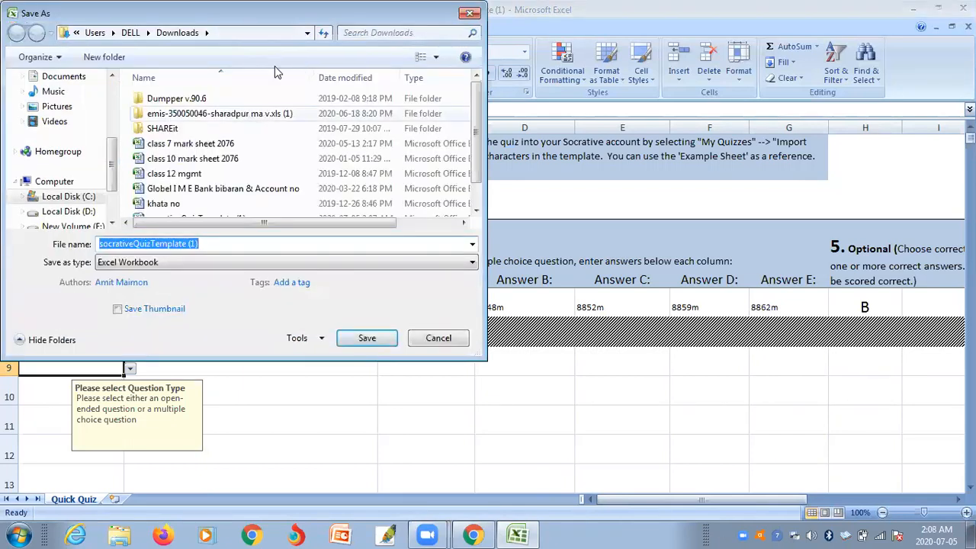
left_click(308, 32)
left_click(267, 49)
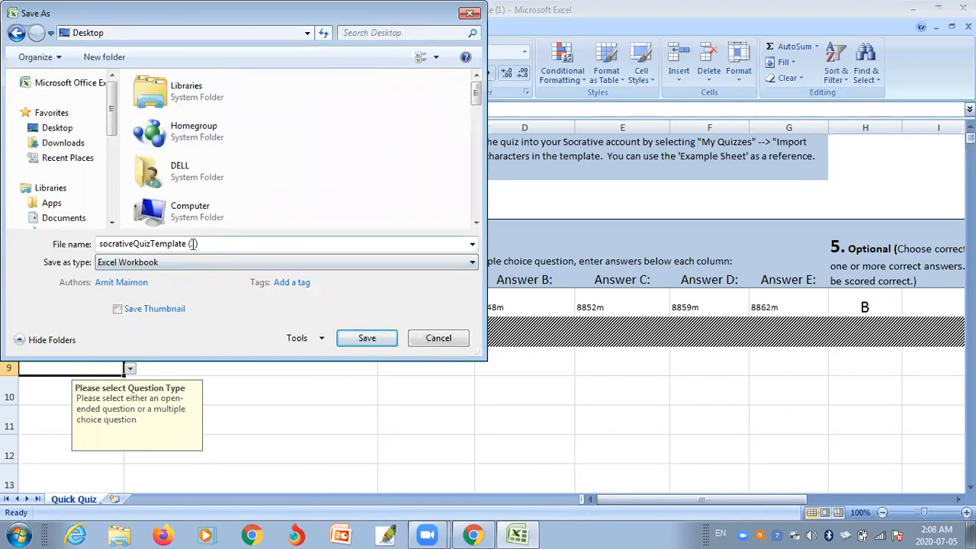
left_click(359, 338)
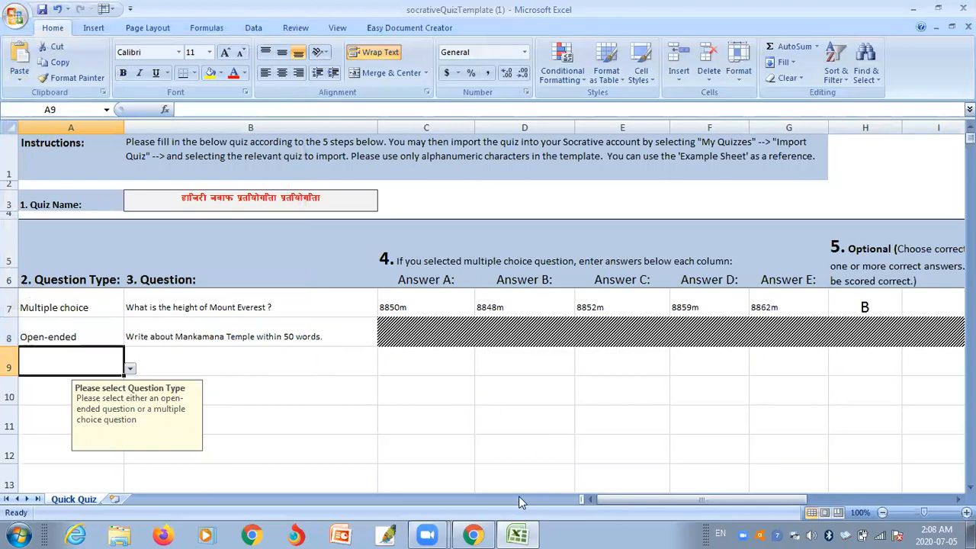
- Import socrativeQuizTemplate (1).xlsx via Choose File and check the new quiz in the Quizzes list
left_click(913, 9)
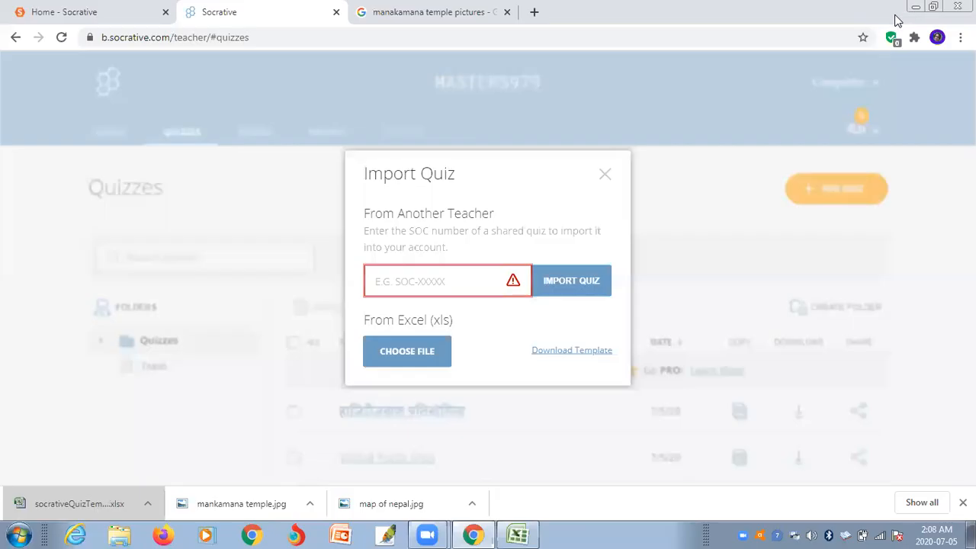
left_click(412, 349)
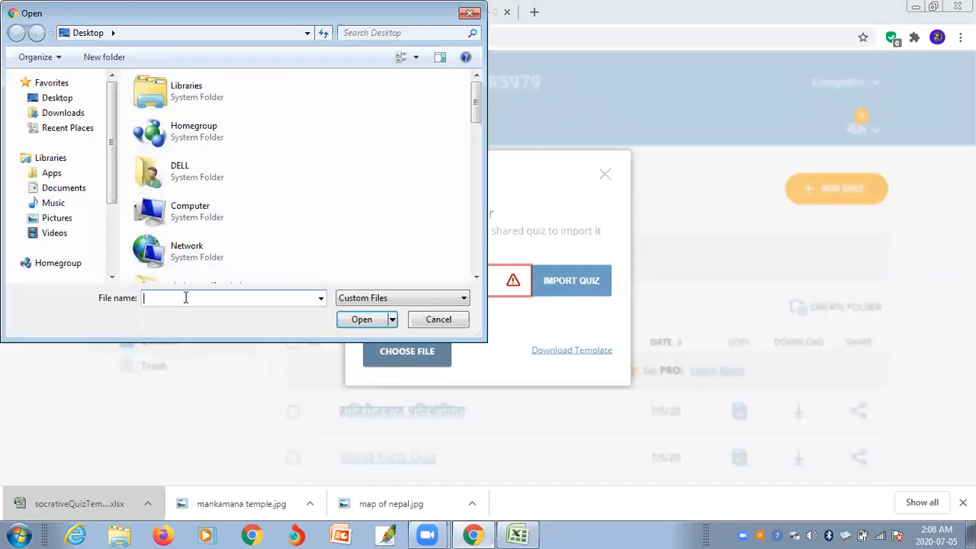
type("socr")
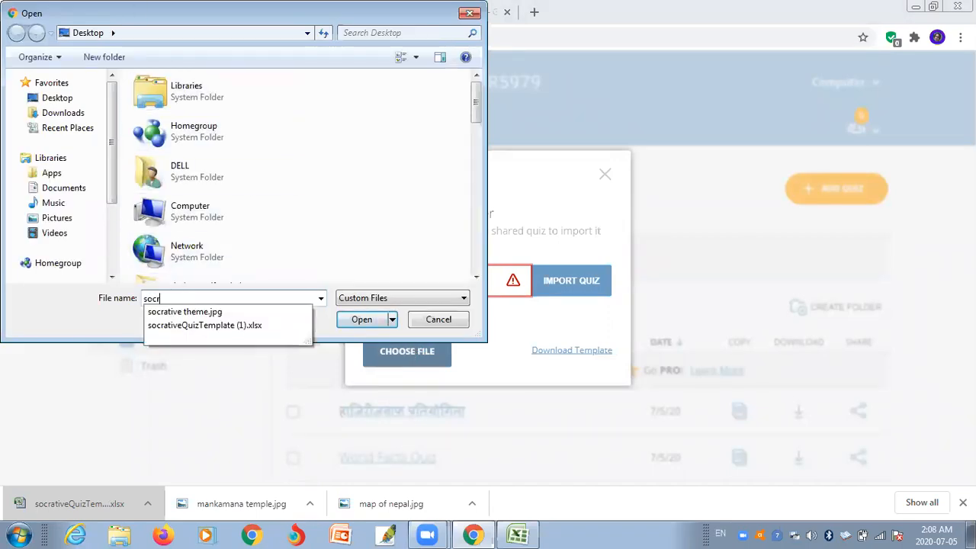
left_click(263, 326)
left_click(361, 319)
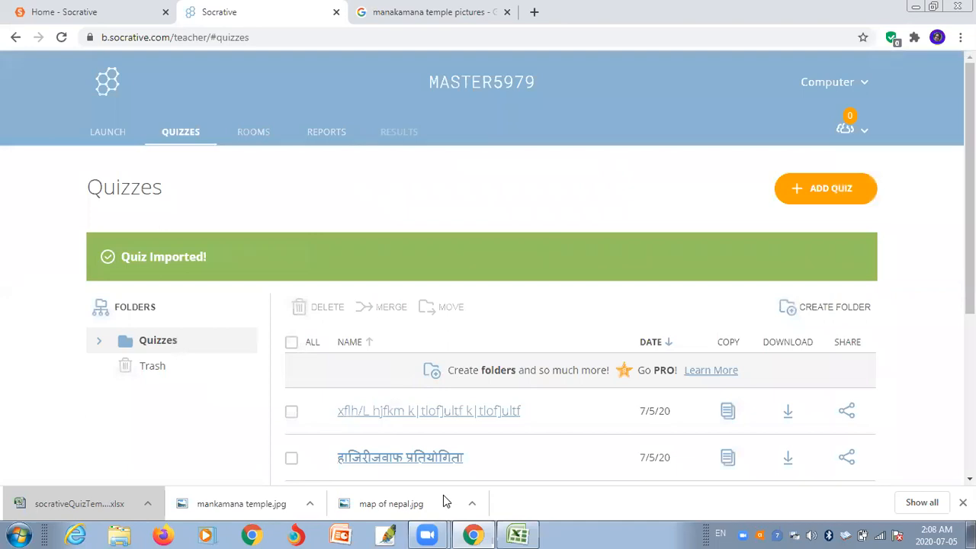
scroll(493, 358, "down", 1)
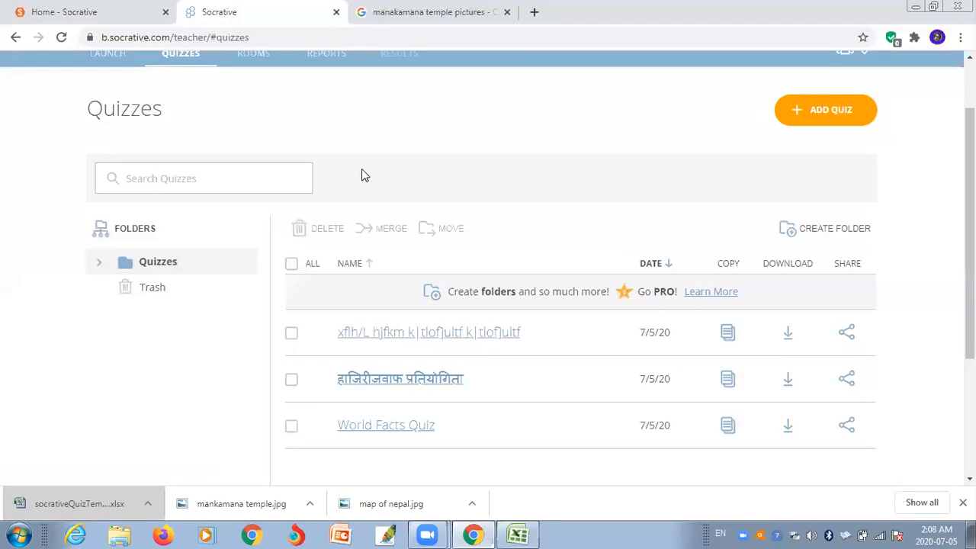
scroll(529, 329, "down", 1)
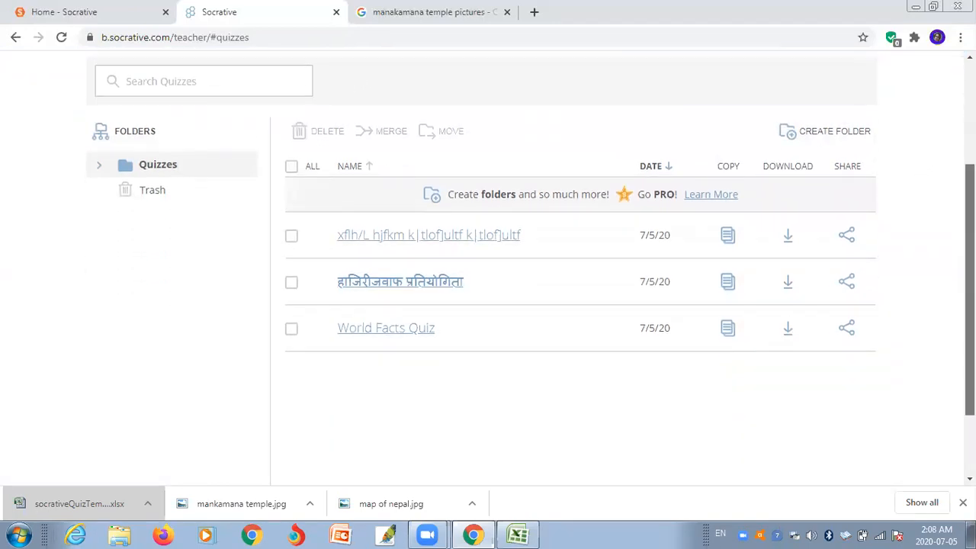
scroll(528, 329, "up", 2)
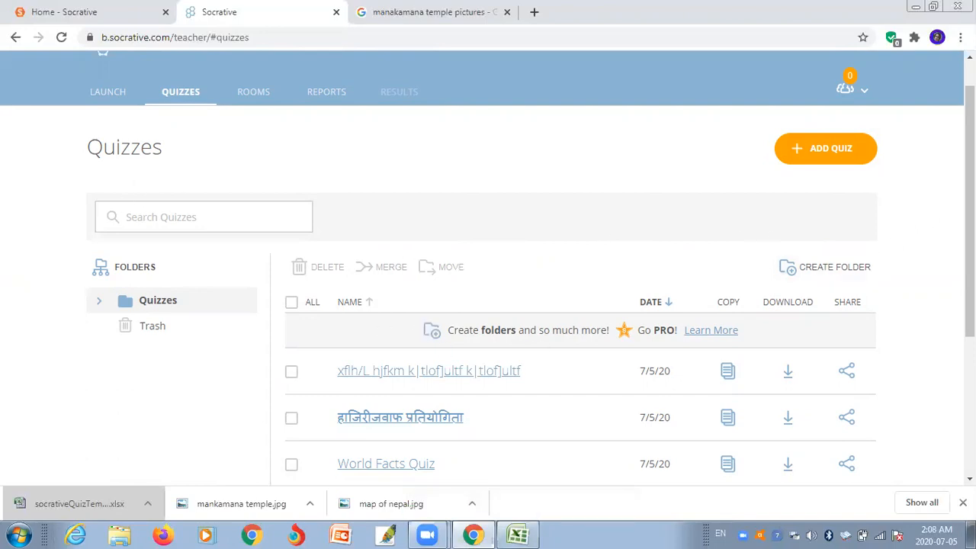
scroll(599, 229, "down", 3)
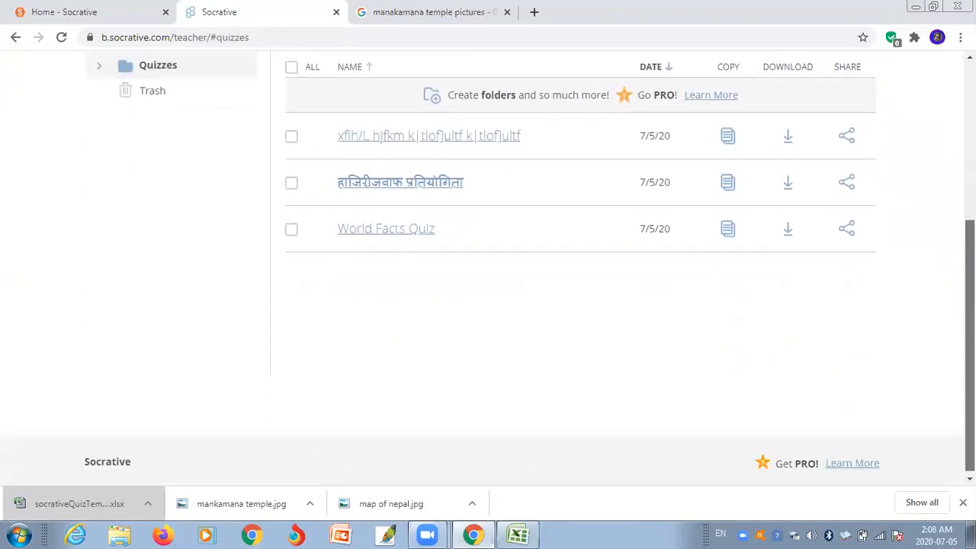
scroll(488, 267, "up", 3)
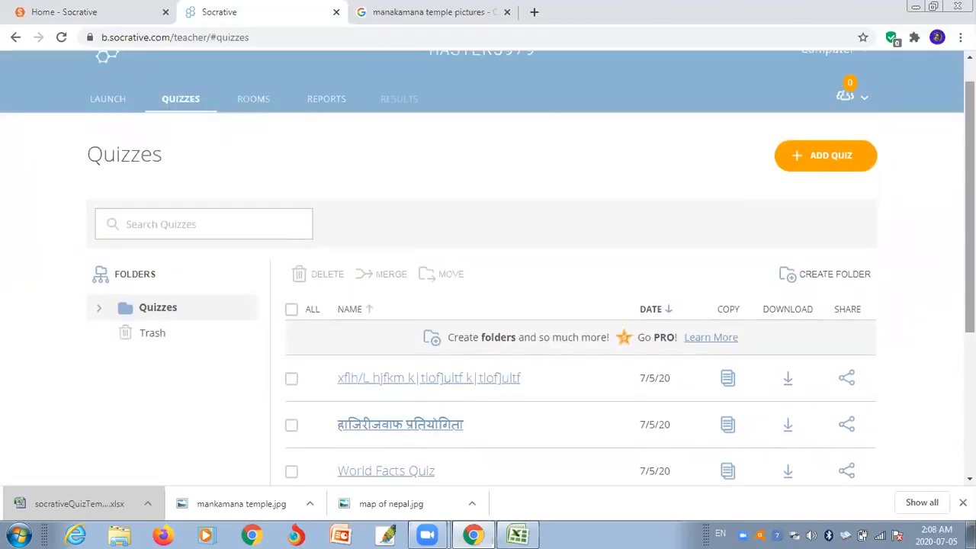
scroll(488, 266, "up", 1)
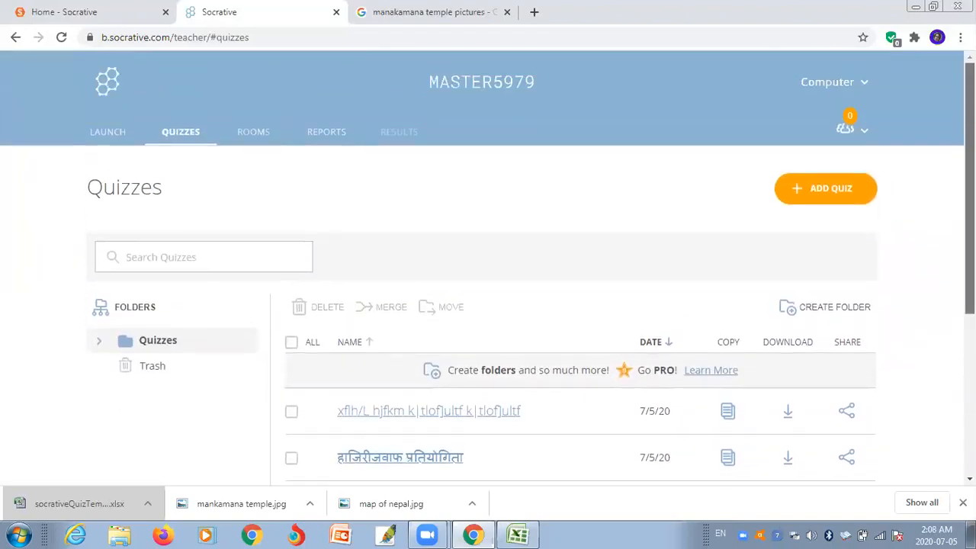
- From the Launch tab, select the हाजिरीजवाफ प्रतियोगिता quiz and continue to delivery settings
left_click(104, 133)
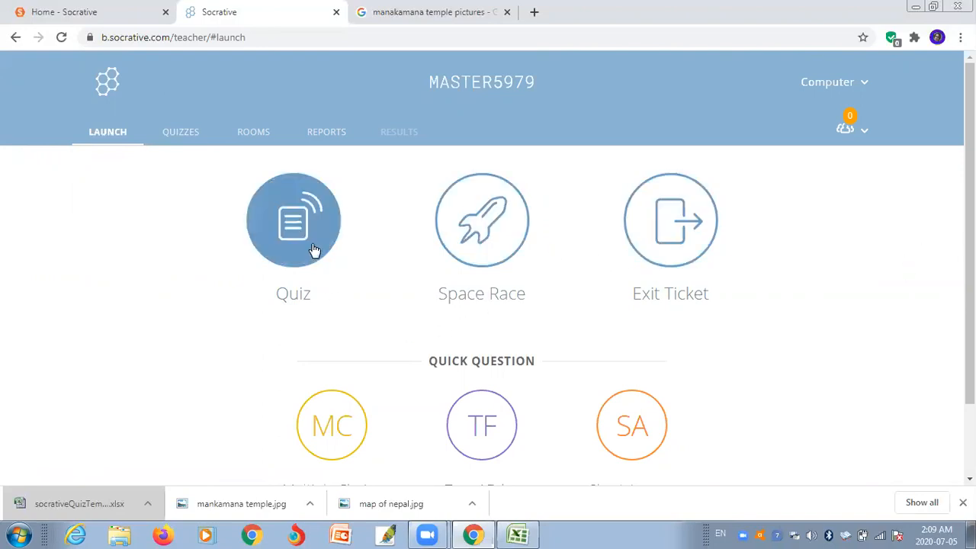
left_click(297, 226)
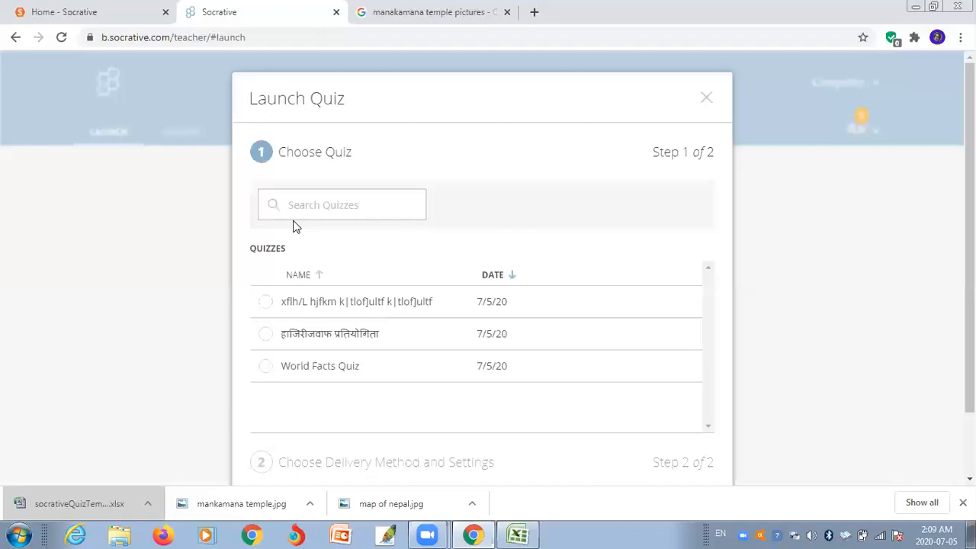
left_click(339, 208)
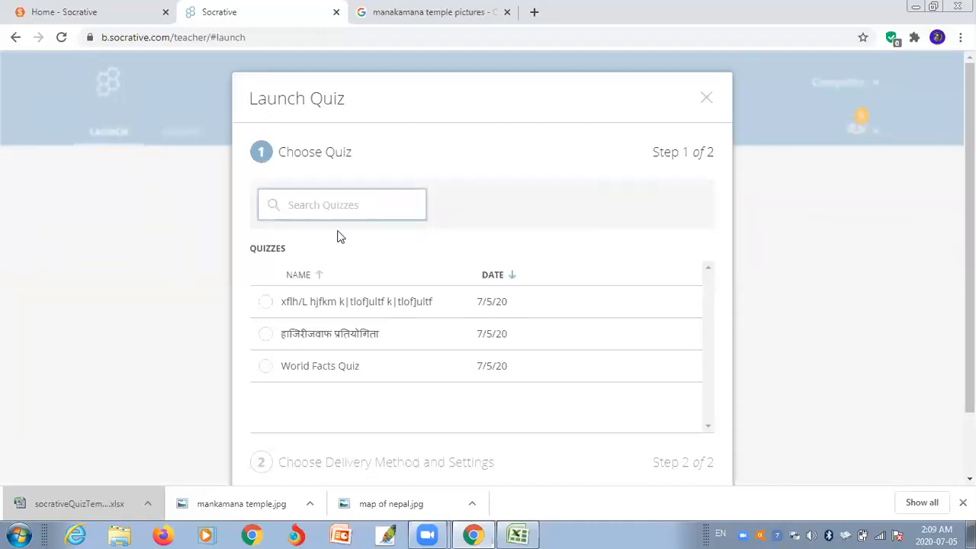
left_click(266, 336)
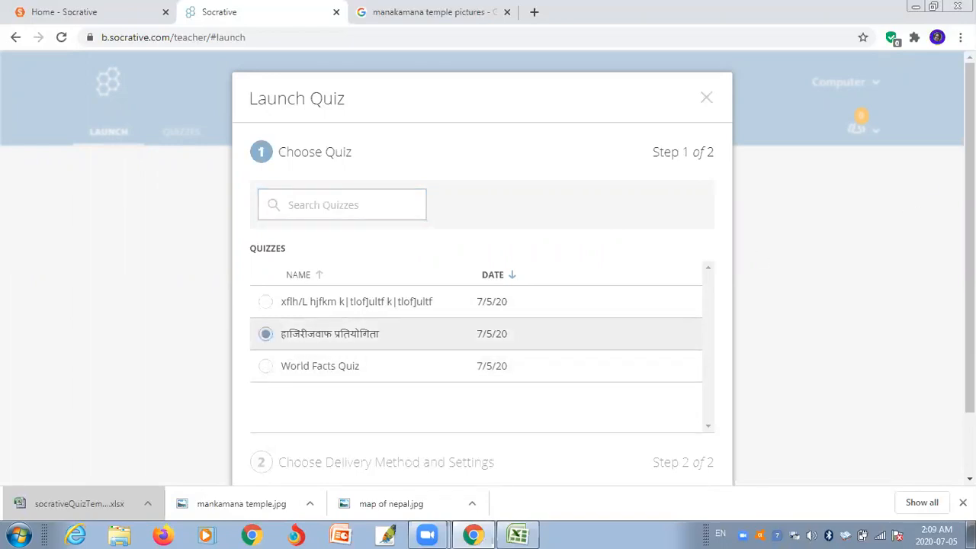
scroll(970, 229, "down", 1)
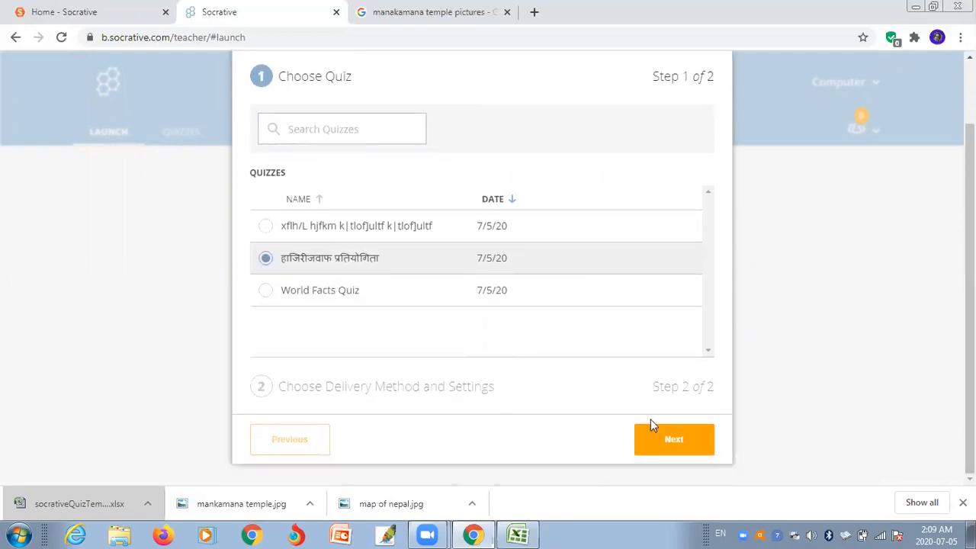
left_click(662, 449)
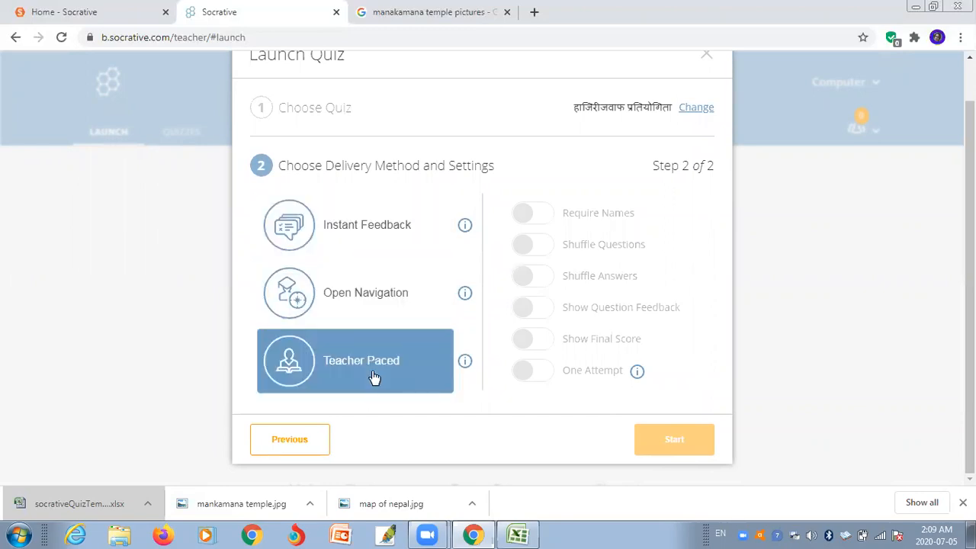
- Choose Instant Feedback, keep both shuffle options off, enable Show Final Score, and start the quiz
left_click(356, 232)
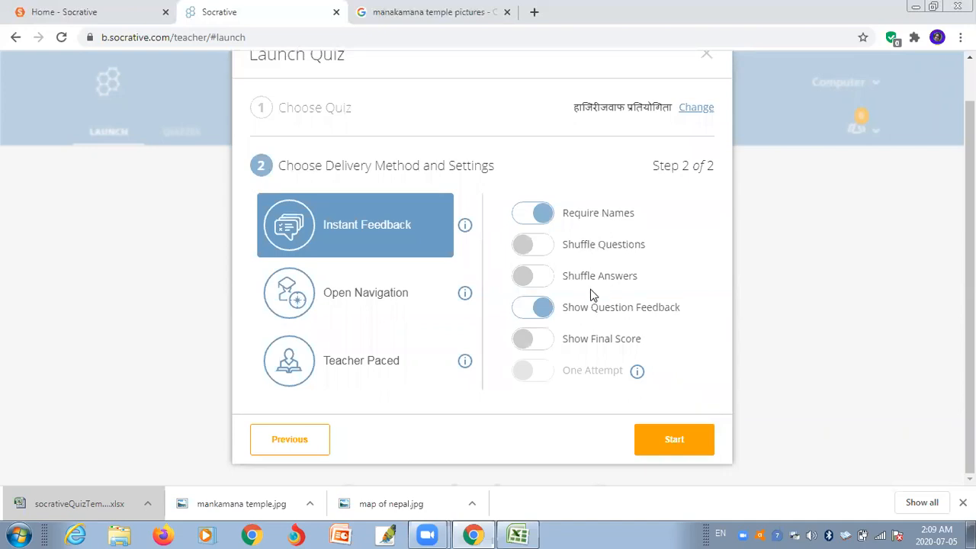
left_click(541, 251)
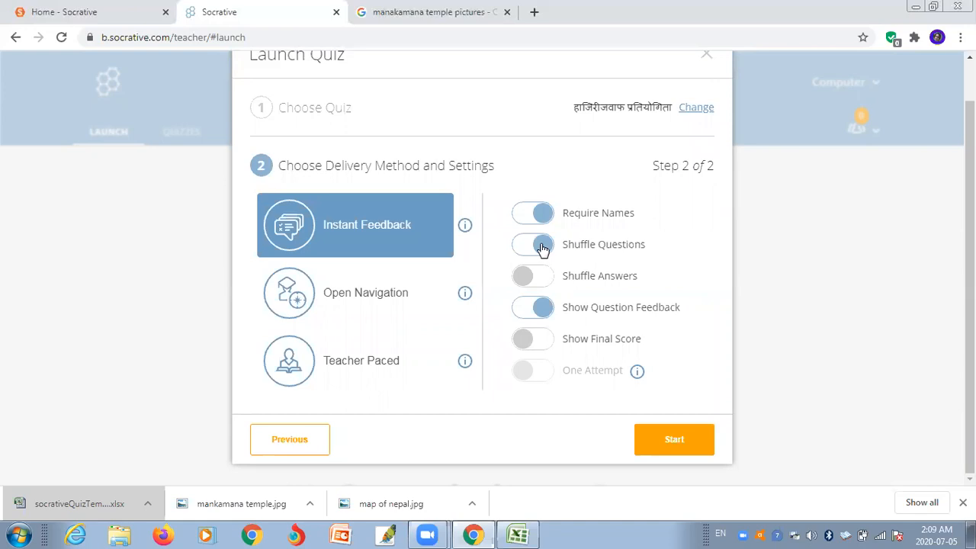
left_click(541, 277)
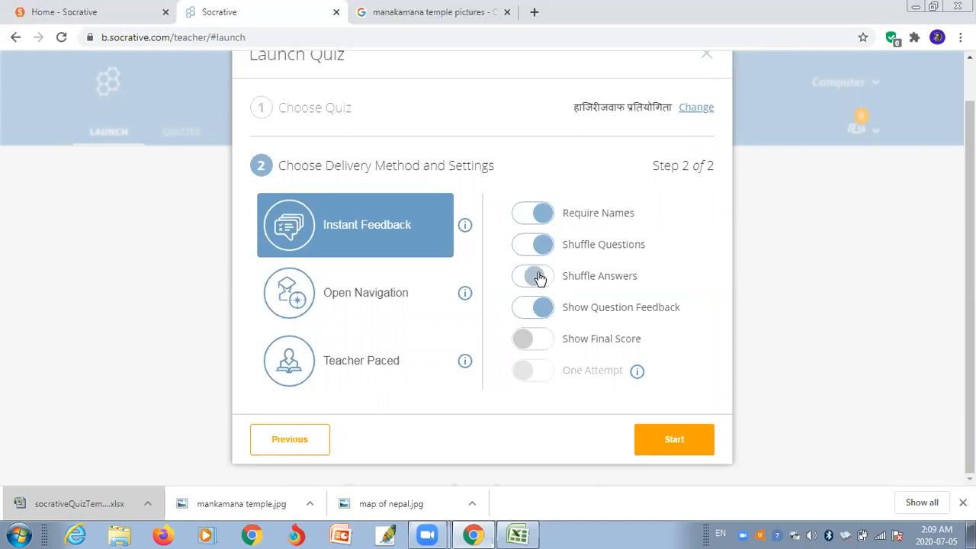
left_click(525, 252)
left_click(523, 279)
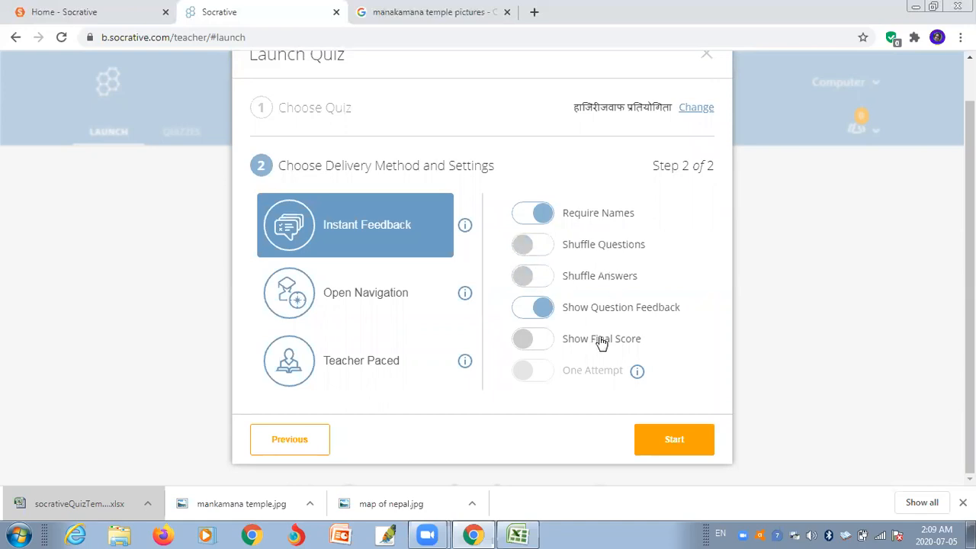
left_click(543, 339)
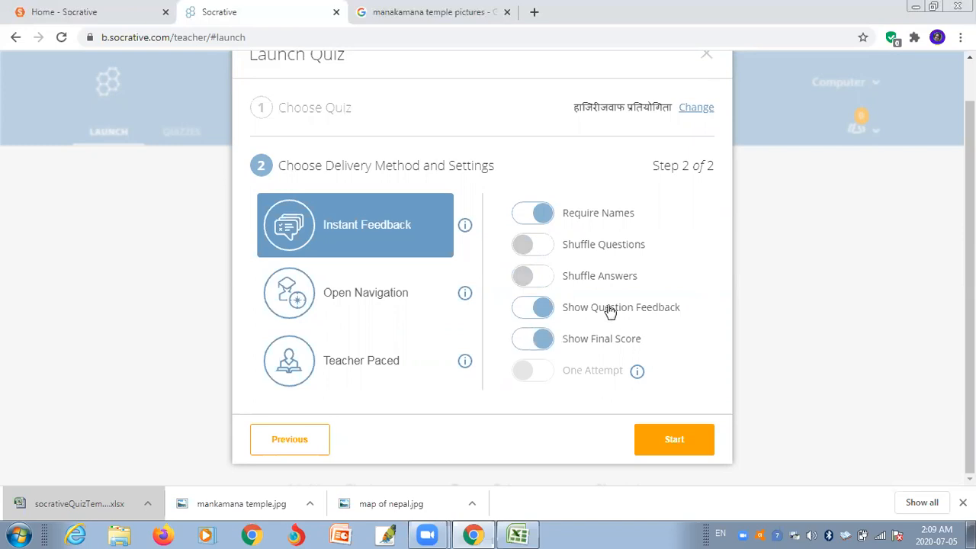
left_click(545, 372)
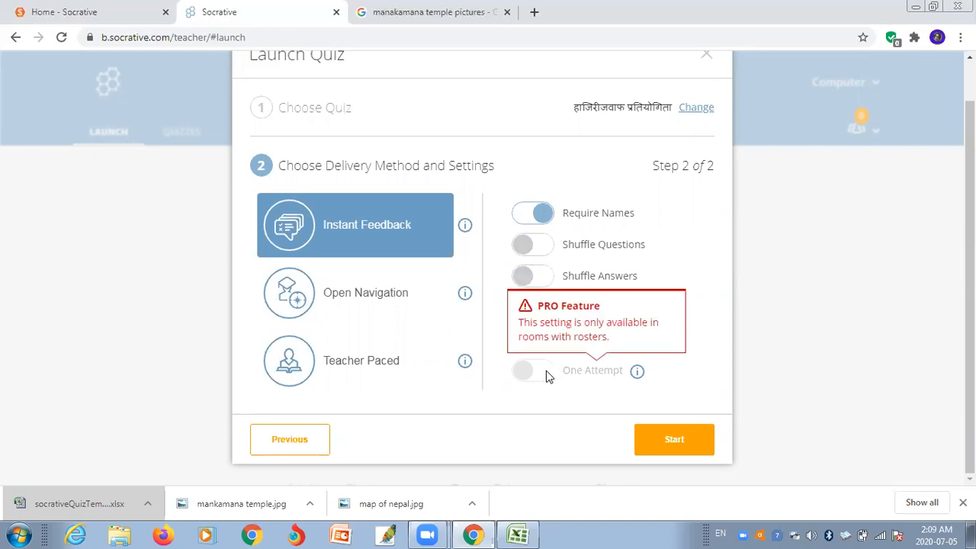
left_click(633, 372)
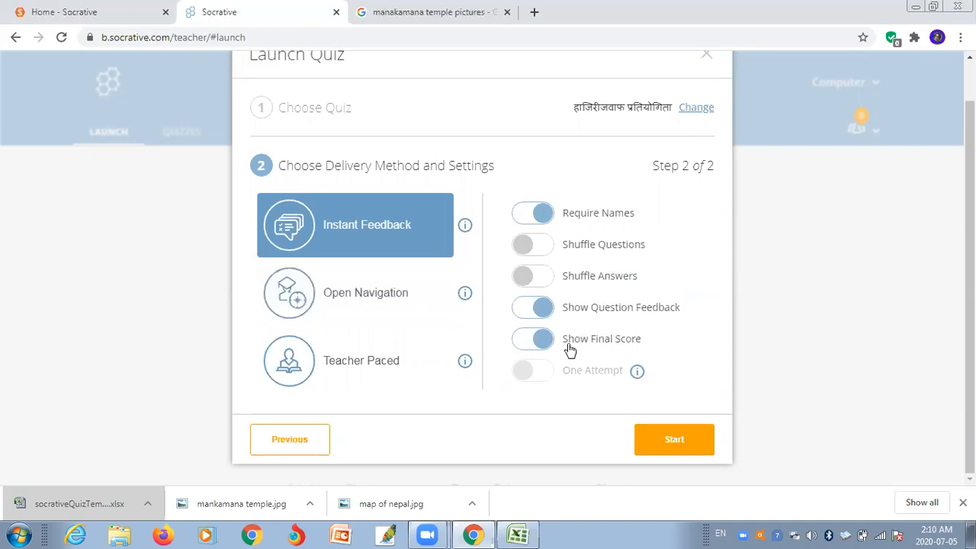
left_click(649, 438)
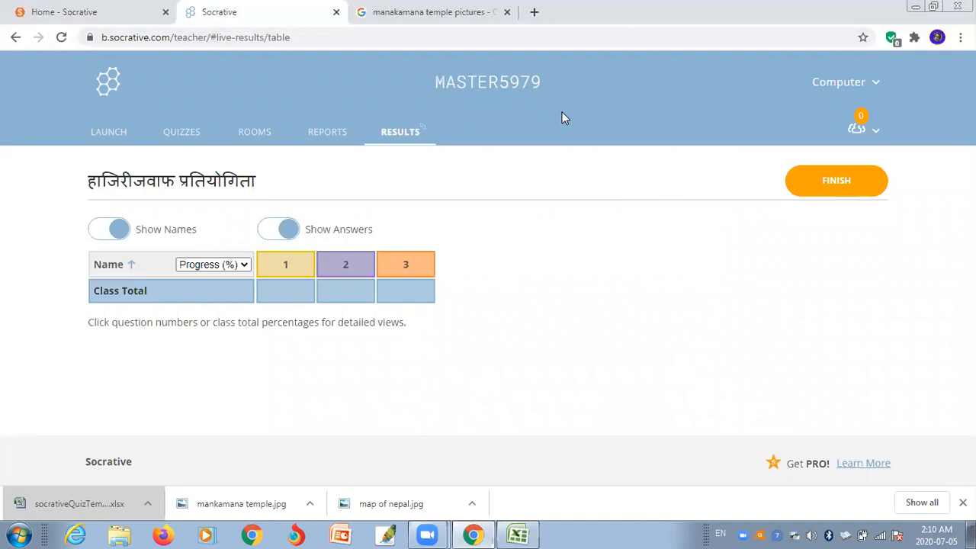
- Open a new browser tab while the quiz runs live
left_click(535, 13)
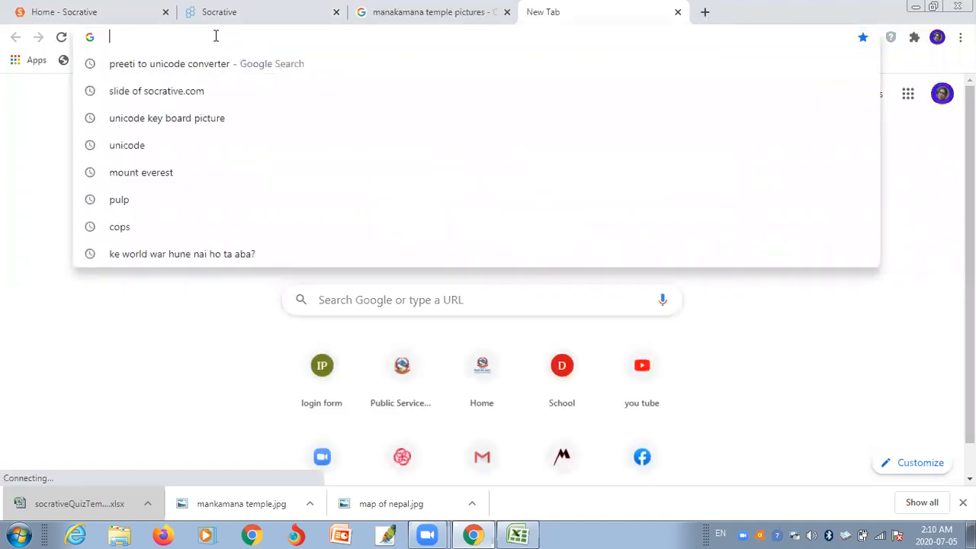
type("www.")
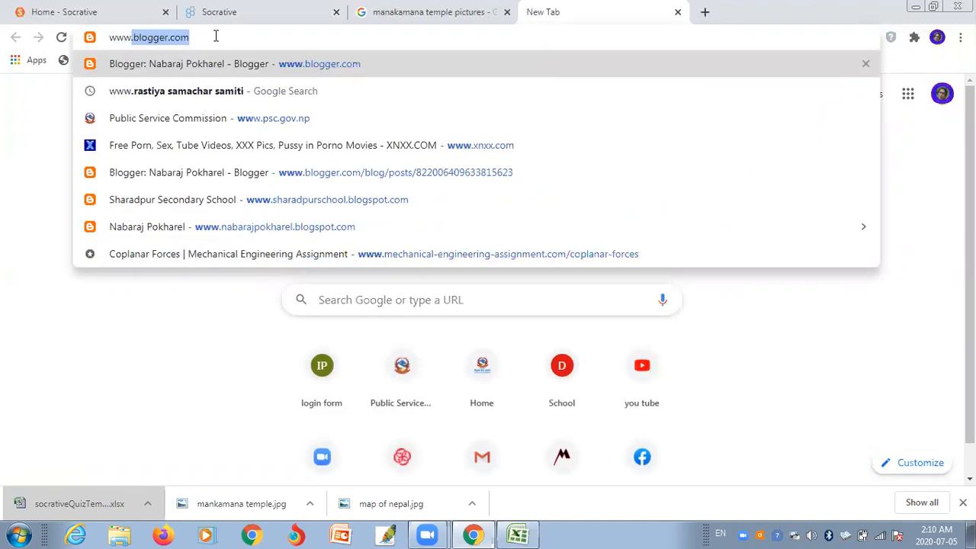
type("s")
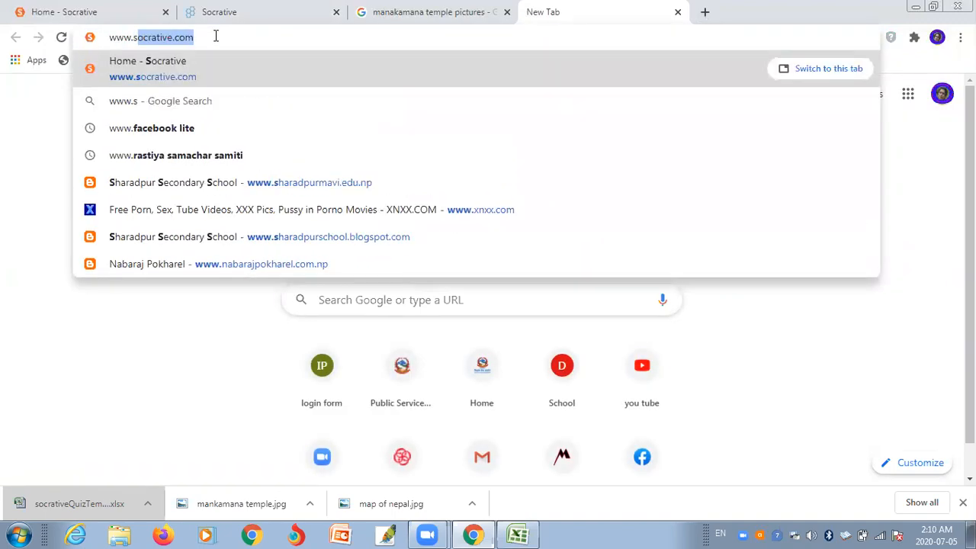
key("Return")
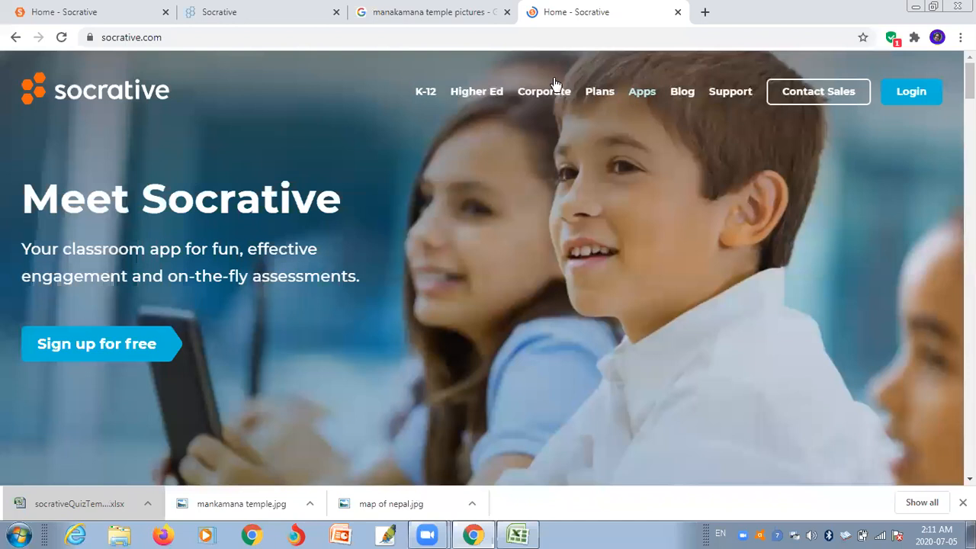
left_click(900, 93)
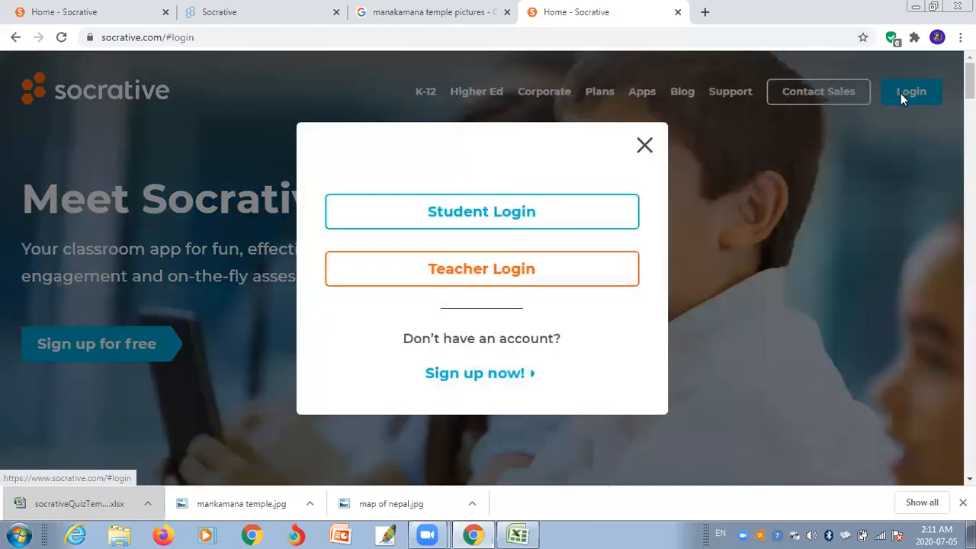
left_click(459, 212)
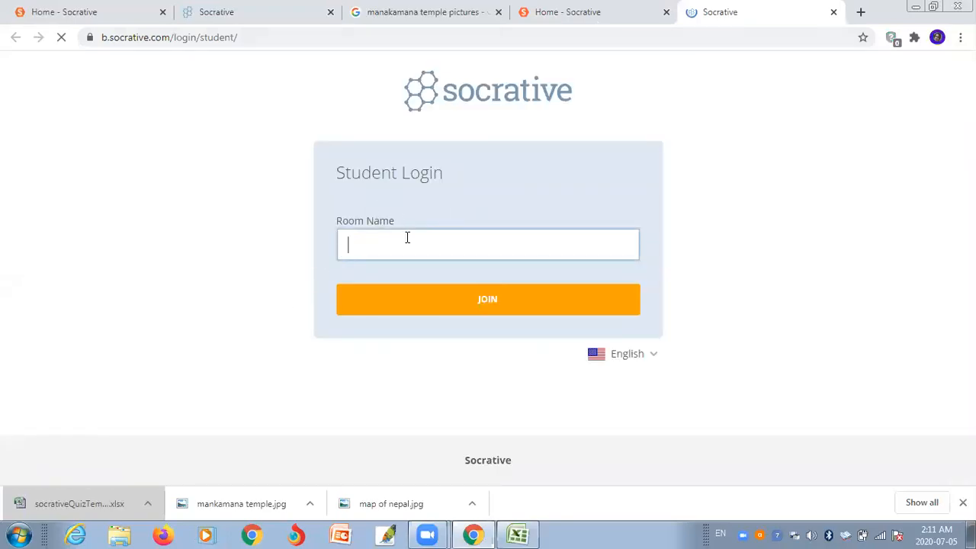
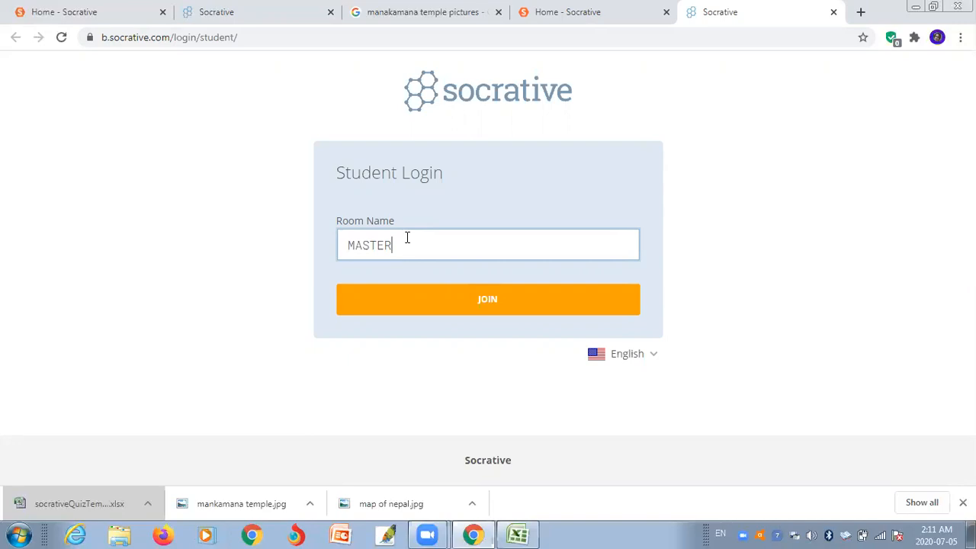
left_click(458, 299)
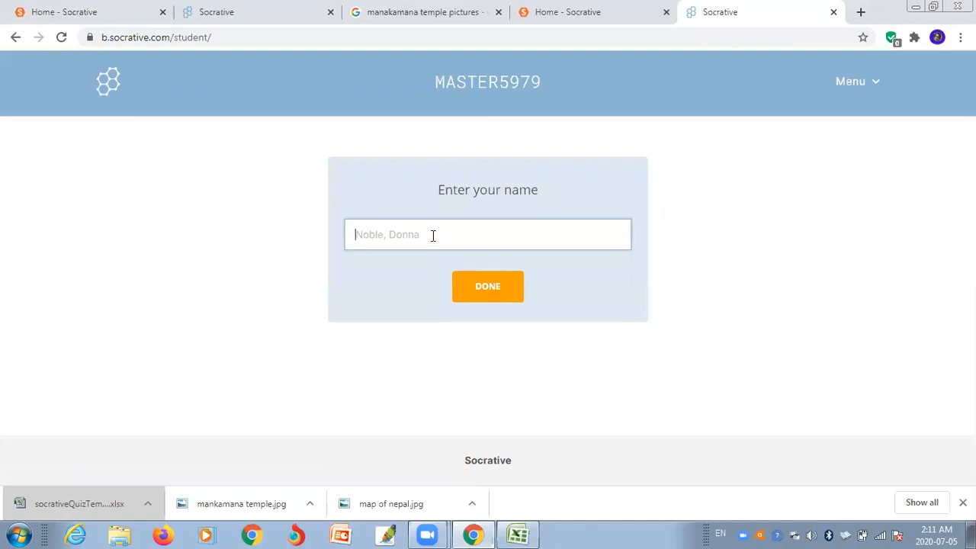
- Enter a student name to reach question 1 of 3
left_click(433, 236)
type("abc")
left_click(477, 286)
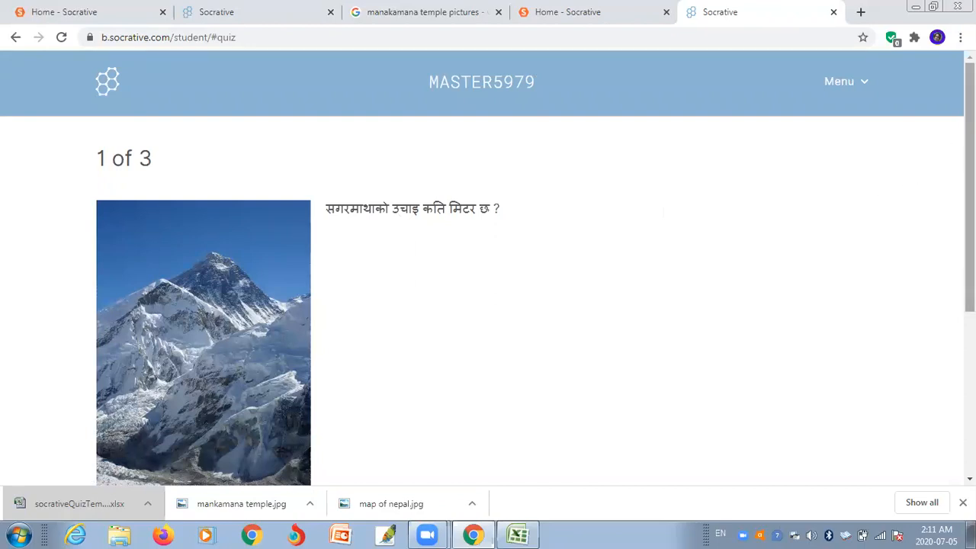
- Answer the Everest height question with 8848m, submit it, and dismiss the Correct result
left_click_drag(970, 183, 970, 212)
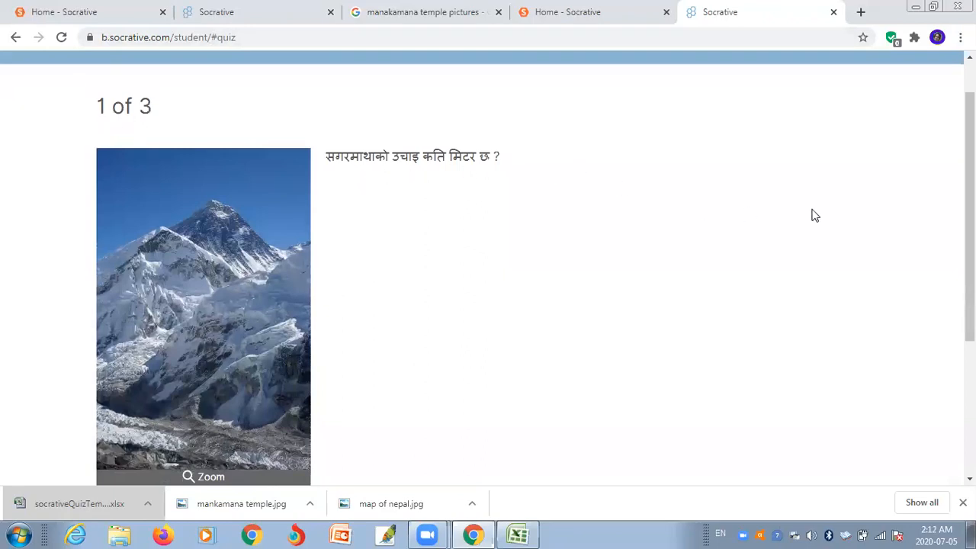
left_click_drag(970, 200, 970, 288)
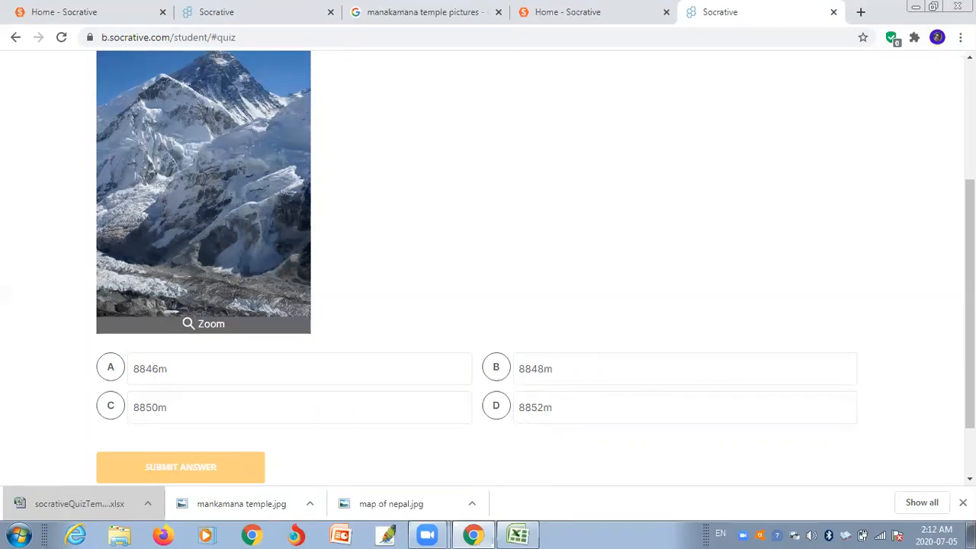
scroll(970, 305, "down", 2)
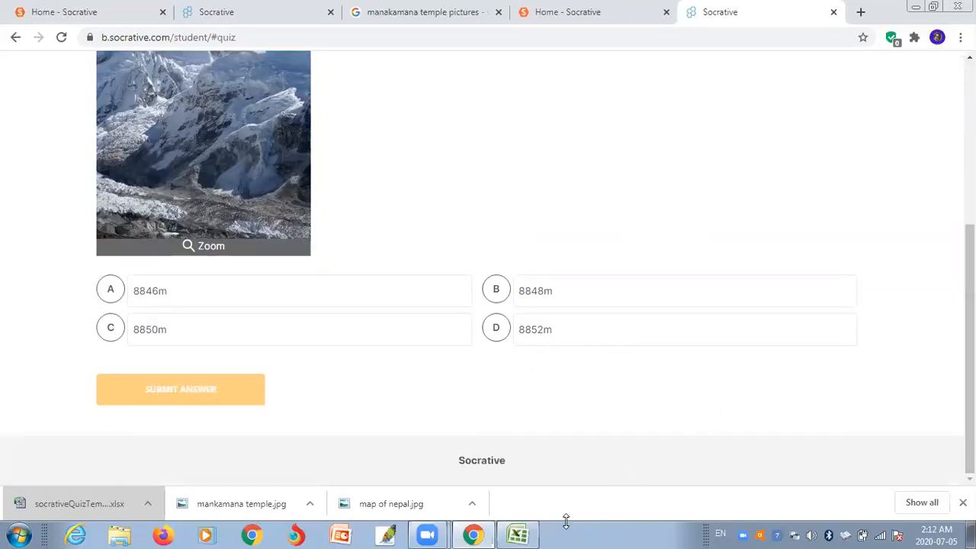
left_click(117, 293)
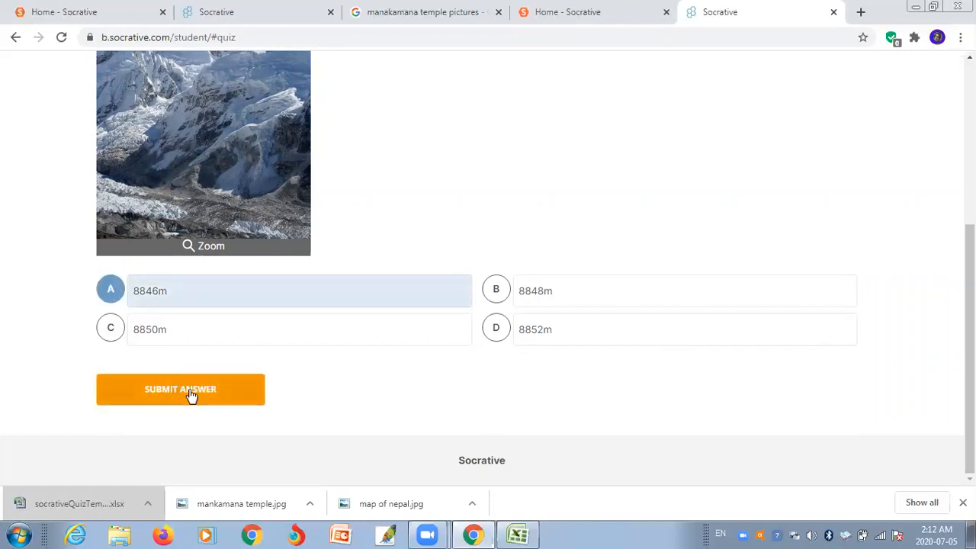
left_click(547, 302)
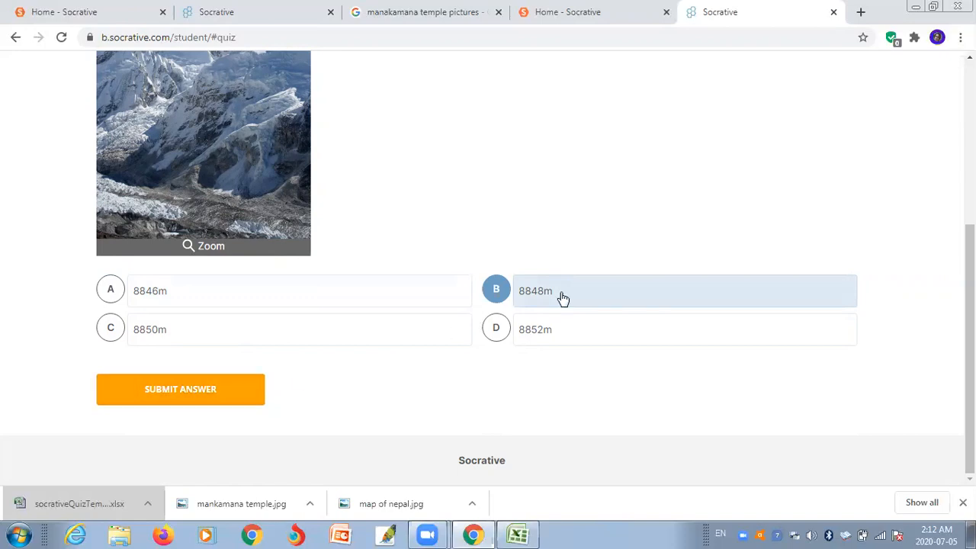
left_click(208, 391)
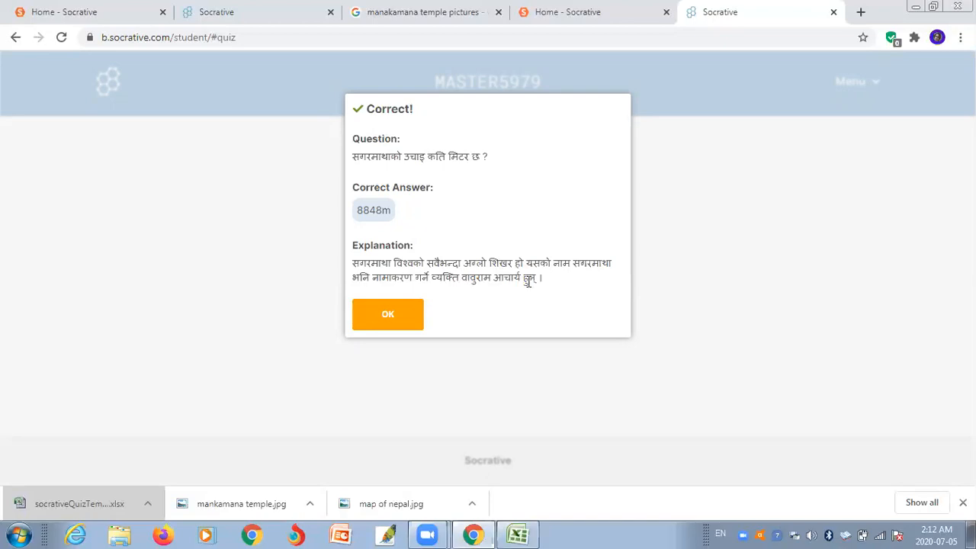
left_click(390, 315)
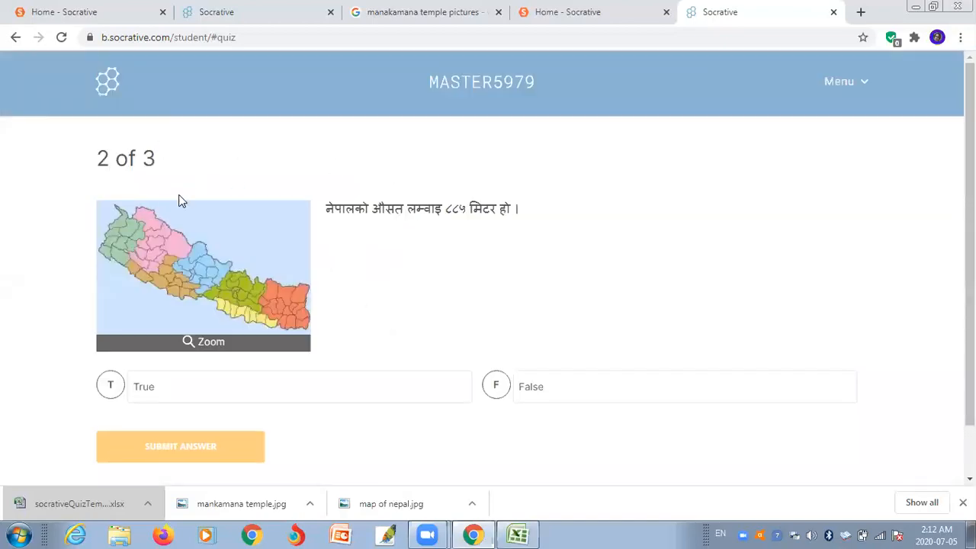
- Answer the Nepal map True/False question with False, submit, and dismiss the Incorrect result
left_click_drag(969, 214, 969, 232)
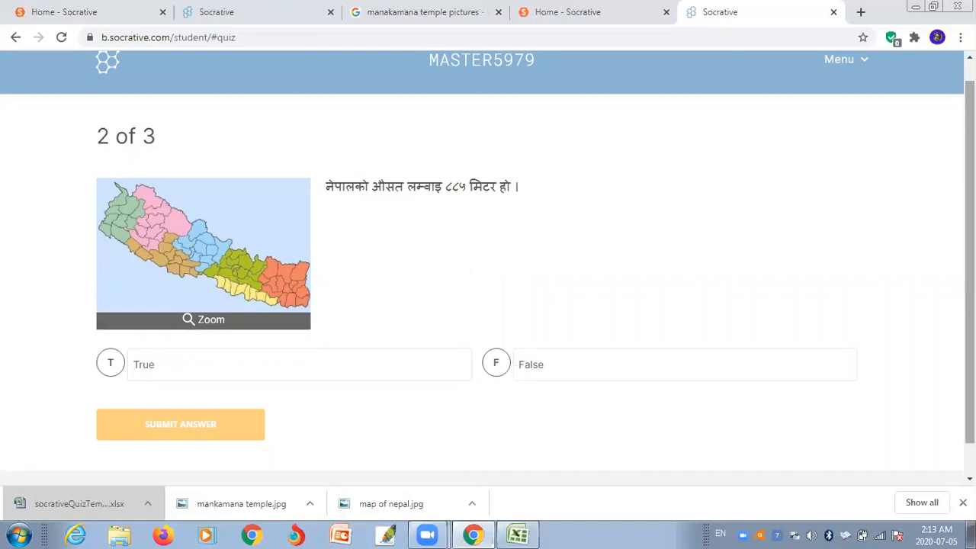
scroll(488, 263, "down", 1)
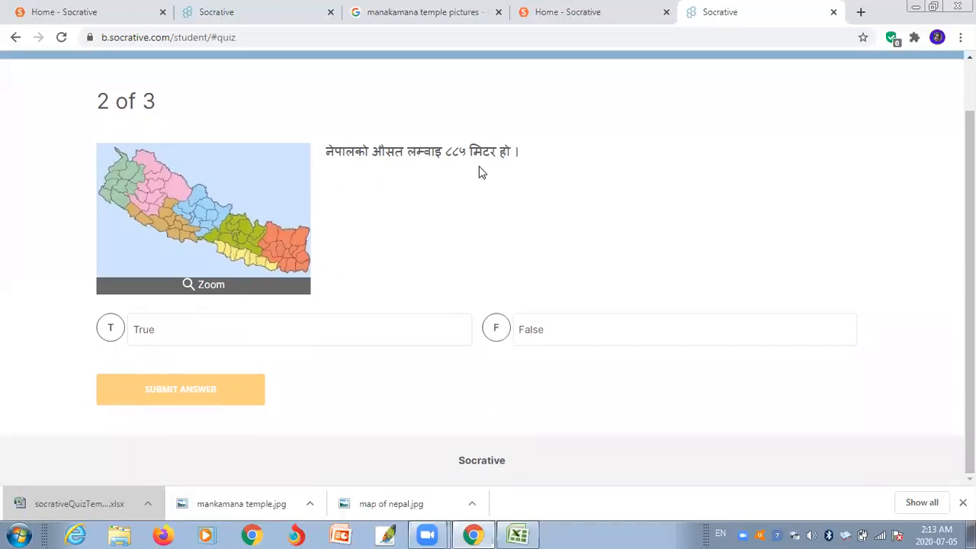
left_click(497, 333)
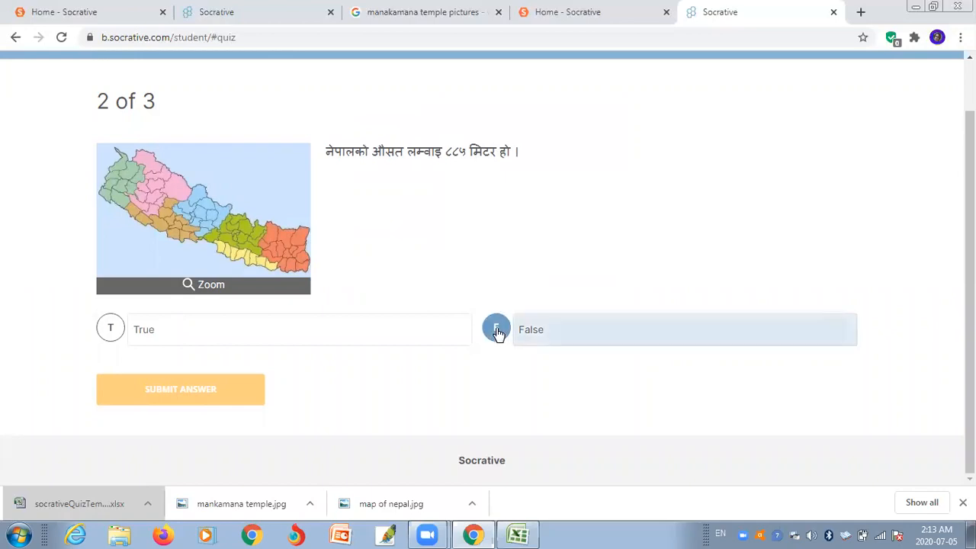
left_click(188, 392)
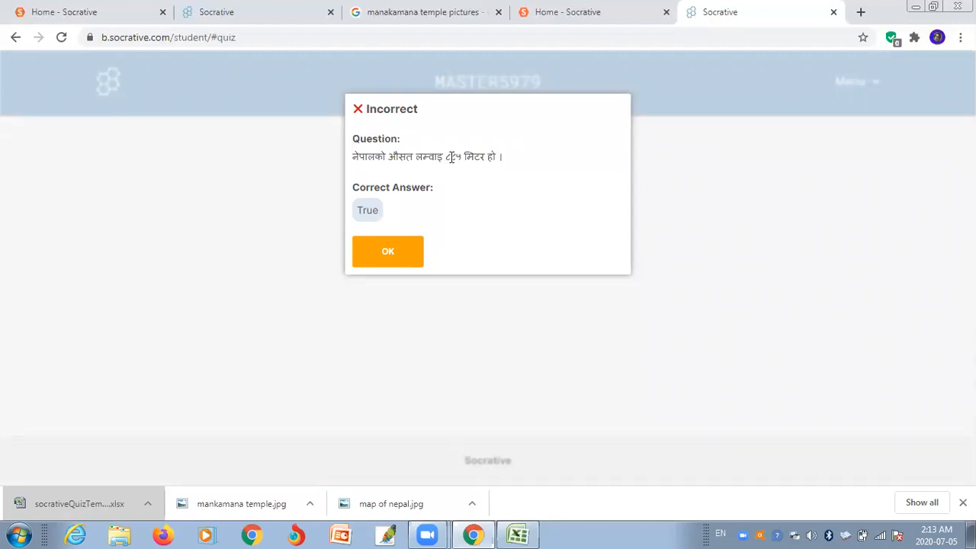
left_click(389, 254)
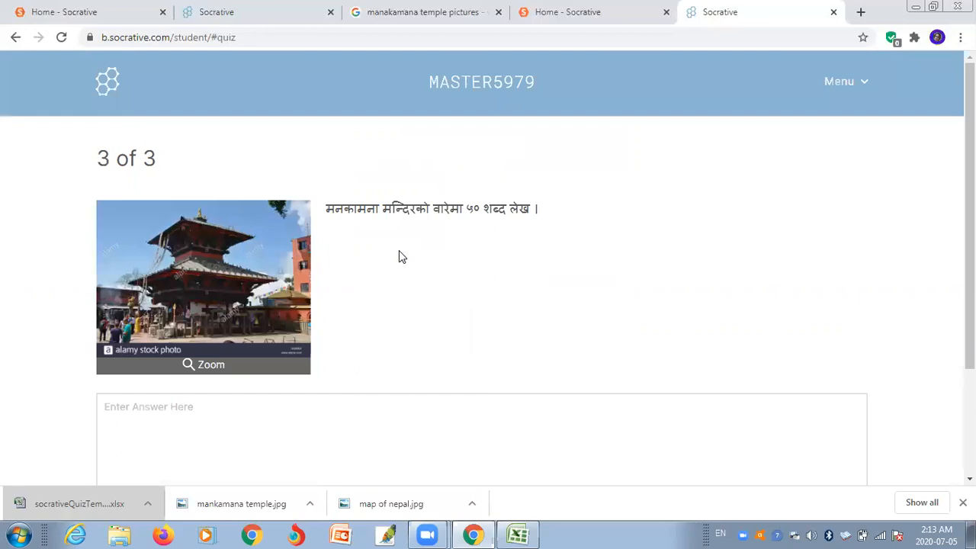
- Switch the keyboard to Nepali and type that Manakamana temple is in Gorkha district
left_click_drag(970, 116, 970, 162)
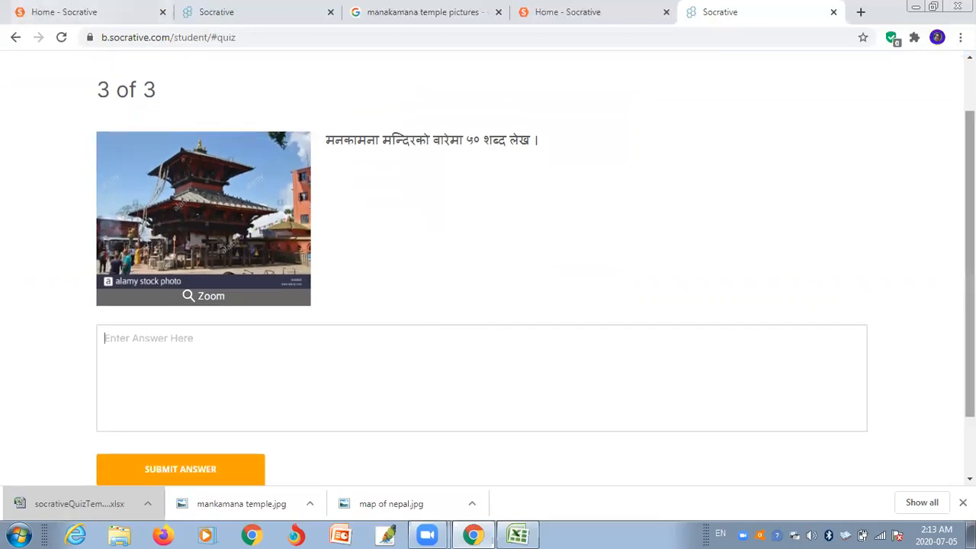
left_click(720, 534)
left_click(739, 496)
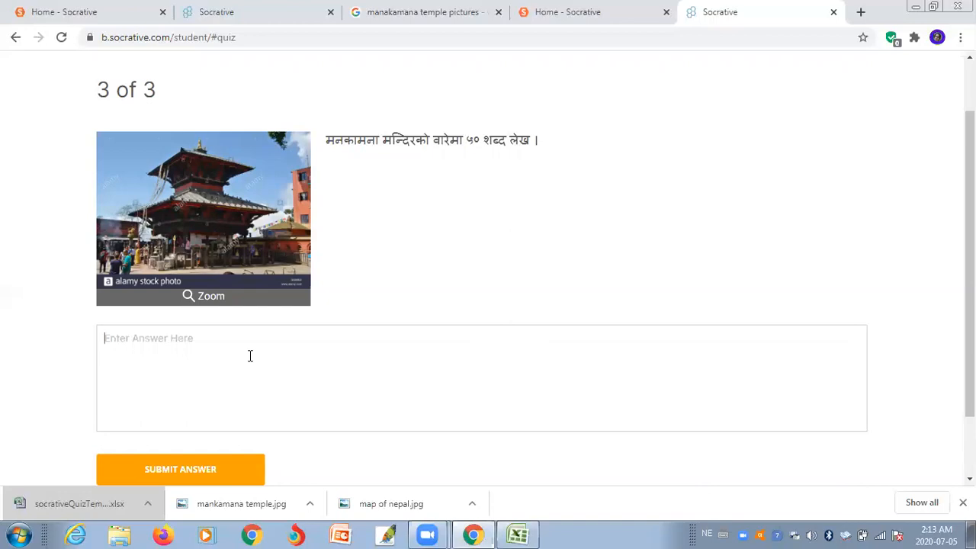
type("मनकाम")
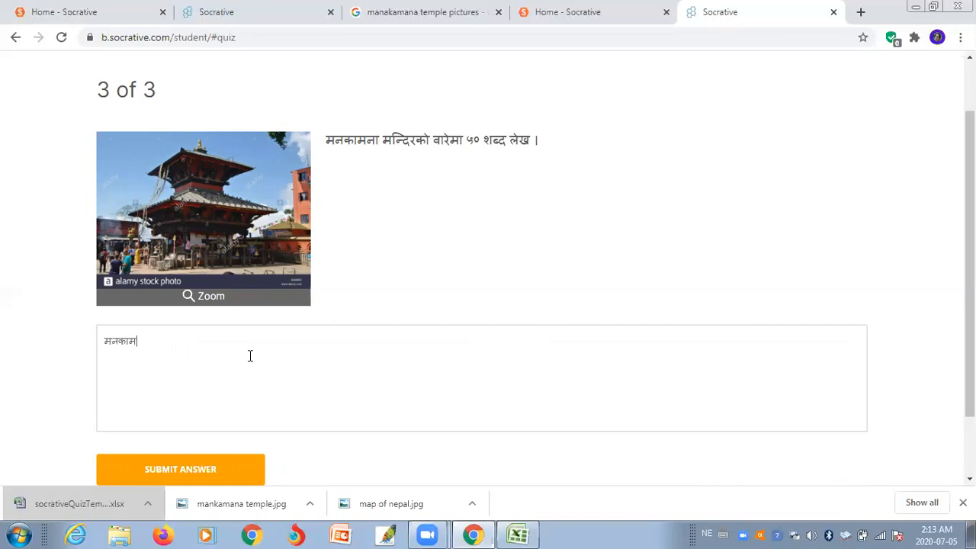
type("ना")
type(" म")
type("न")
type("्दिर ")
type("गा")
type("र")
type("खा")
type(" ज")
type("िल")
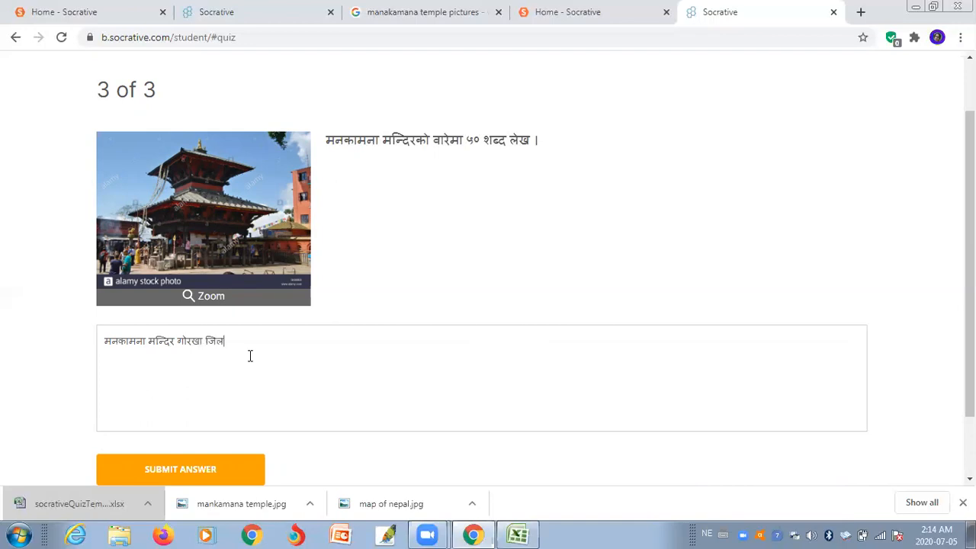
type("्लामा अवस्थित")
type("छ ।यसलाइ")
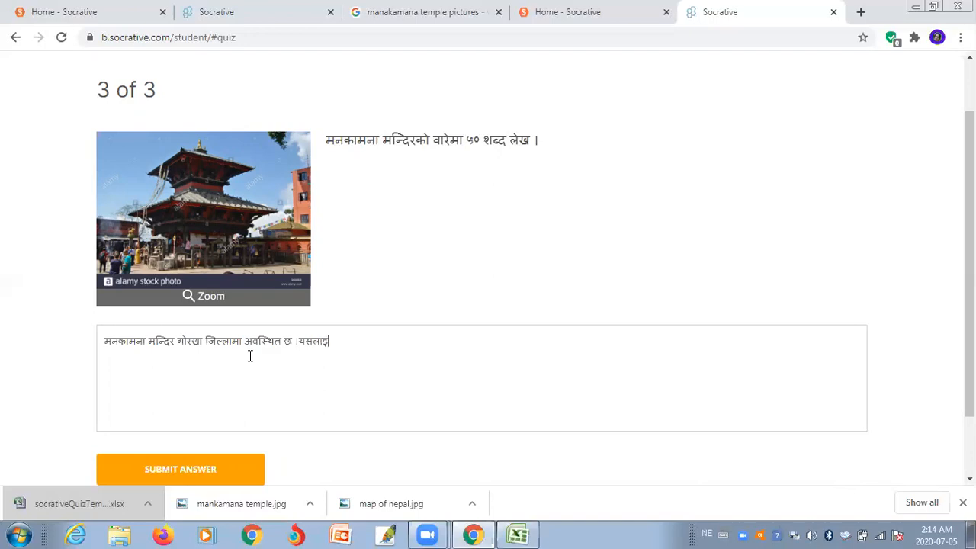
type(" हाल चितवन कुरिनट")
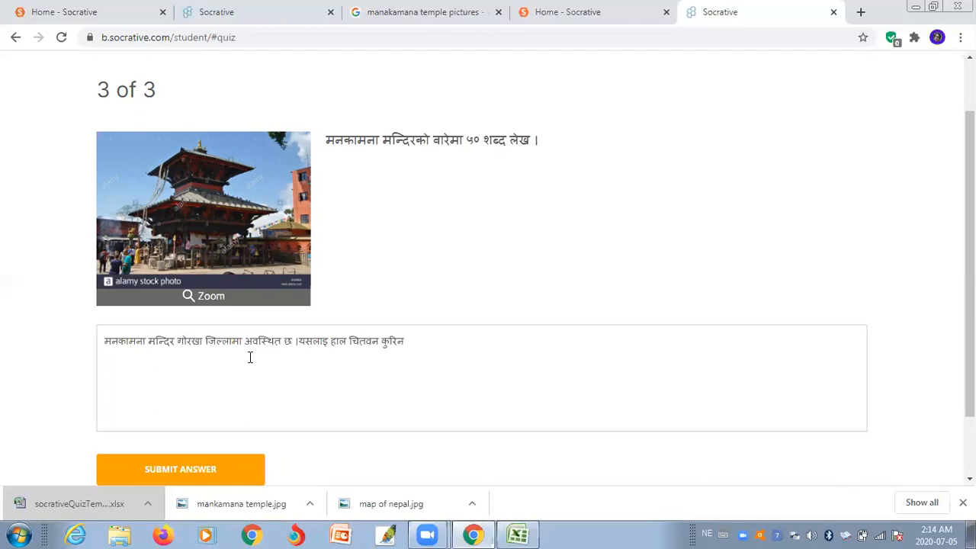
type("ारवा")
type("ट")
type(" म")
type("न")
type("्द")
type("िरसङ्ग")
- Finish the second Nepali sentence about the cable car from Kurintar, Chitwan, correcting typos
key("BackSpace")
key("BackSpace")
key("BackSpace")
type("म्म")
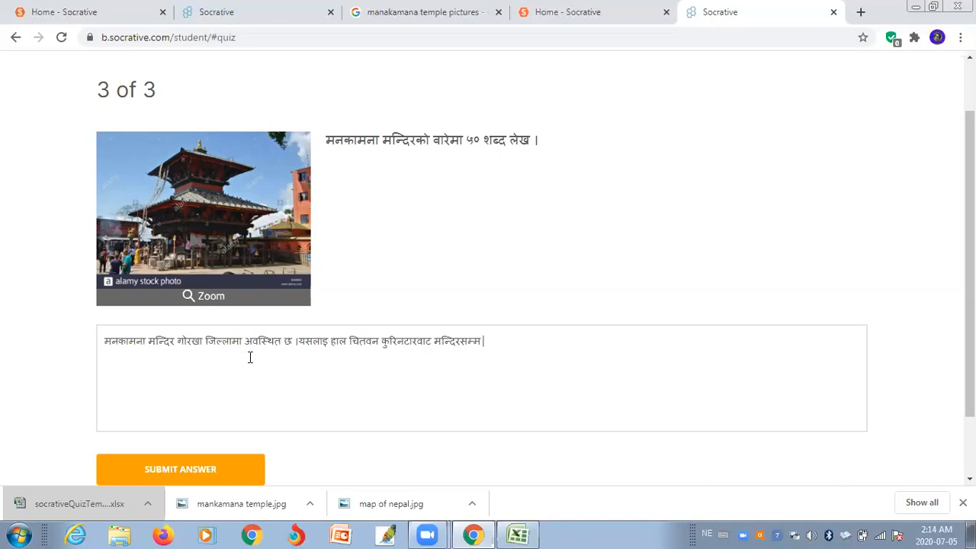
type(" क")
type("ेवल का")
type("र")
type(" जा")
type("ेट")
type("डे")
type("र")
type(" अा")
key("BackSpace")
key("BackSpace")
key("BackSpace")
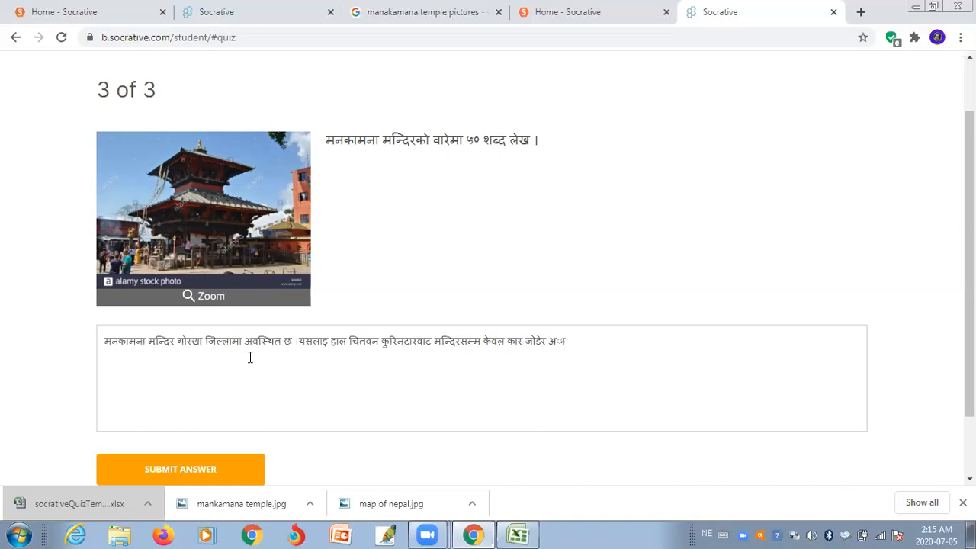
type("आउन जान सजिलो वना")
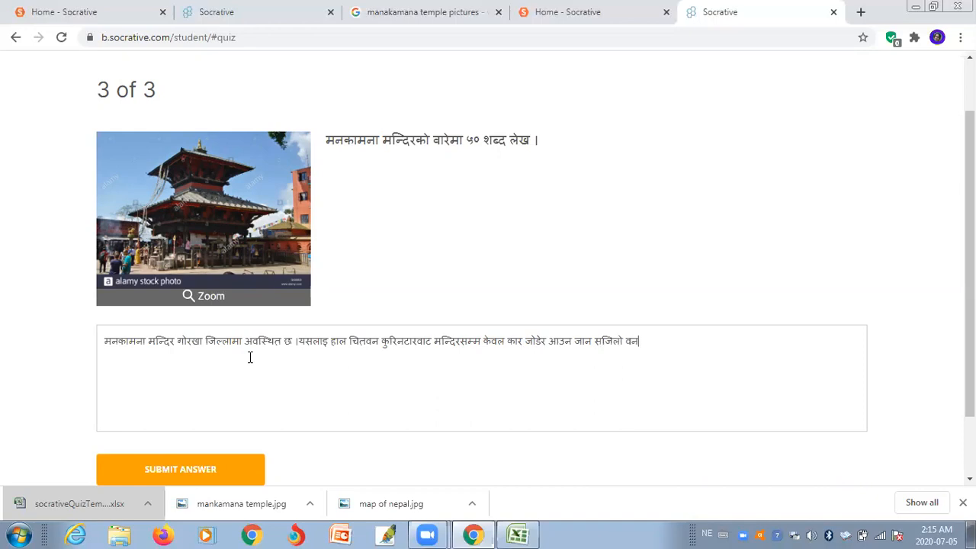
type("इएका")
key("BackSpace")
type("ो ट")
key("BackSpace")
type("छ ।")
scroll(534, 343, "down", 1)
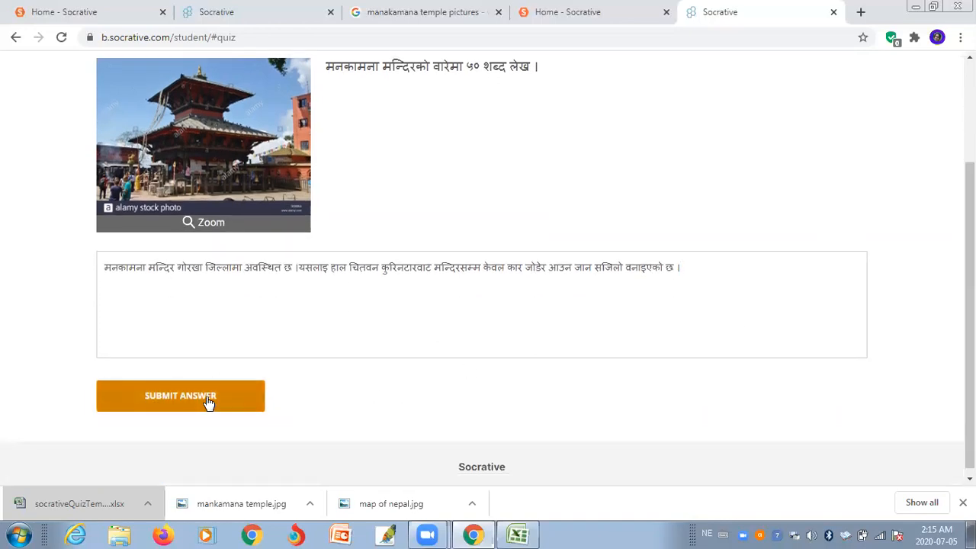
- Submit the Nepali answer and confirm to see the 1/2, 50% finished score
left_click(206, 396)
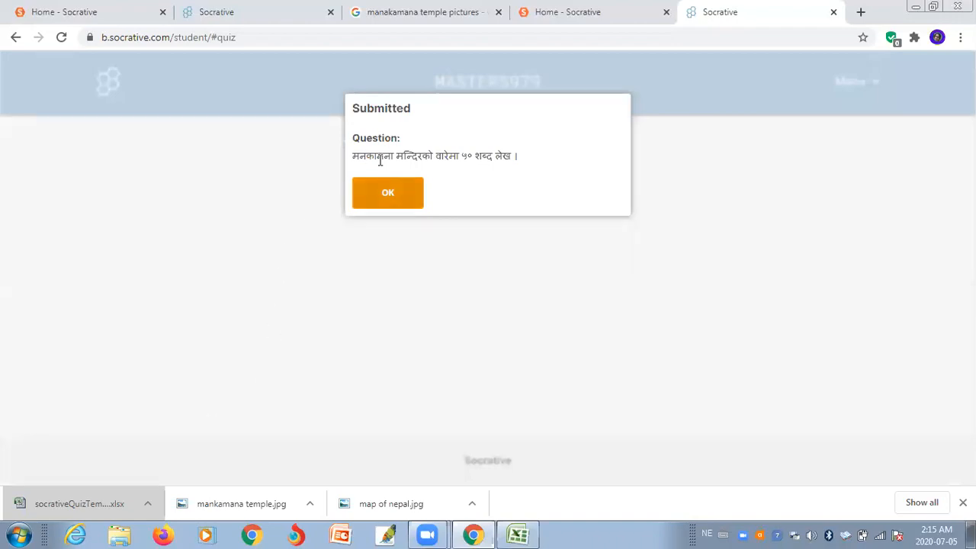
left_click(374, 193)
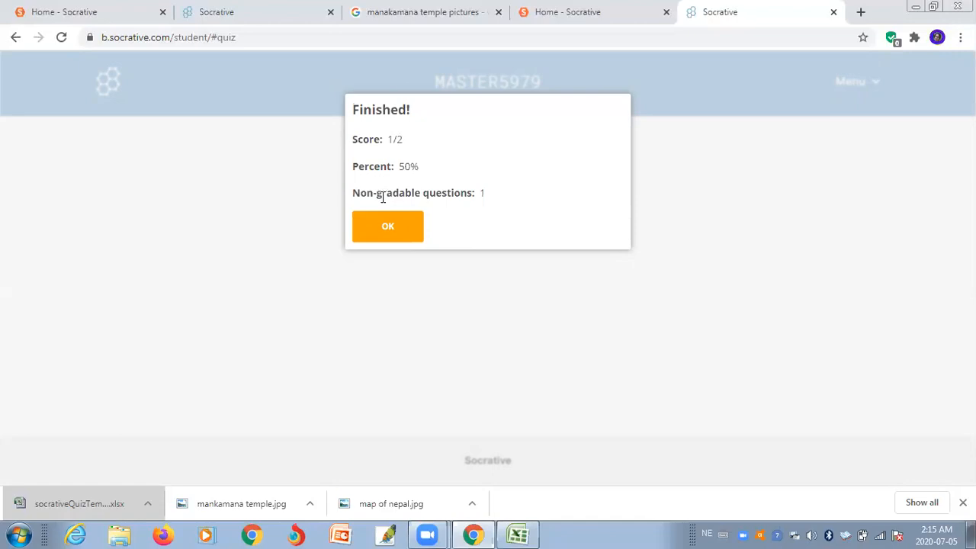
- Dismiss the Finished score summary
left_click(399, 234)
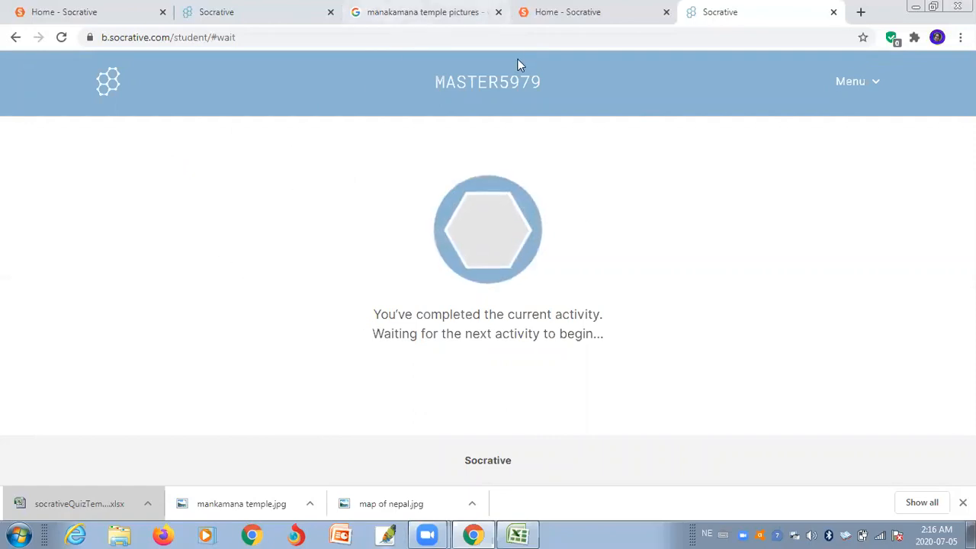
- View the teacher results tab and mark the student's 100% progress, B answer, and 100%/0% totals
left_click(234, 11)
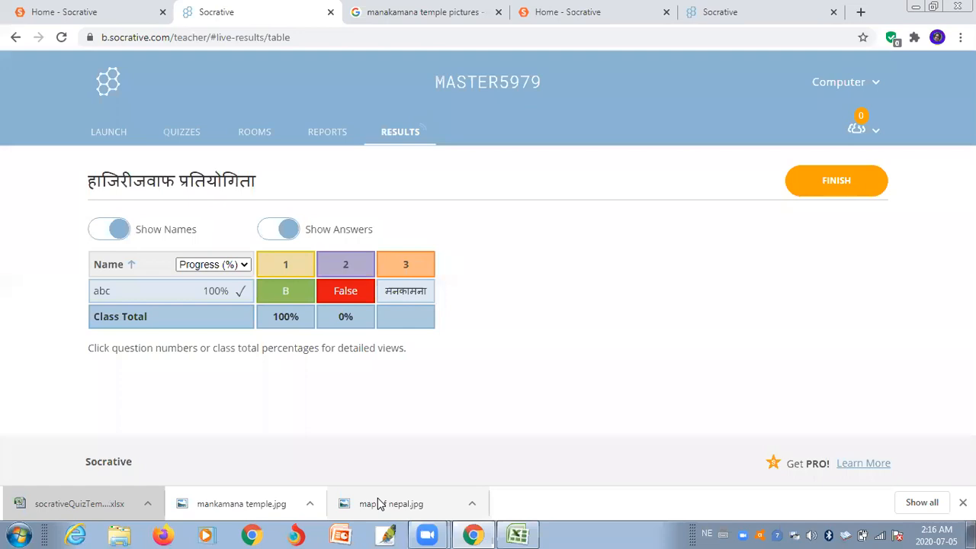
left_click_drag(94, 302, 146, 300)
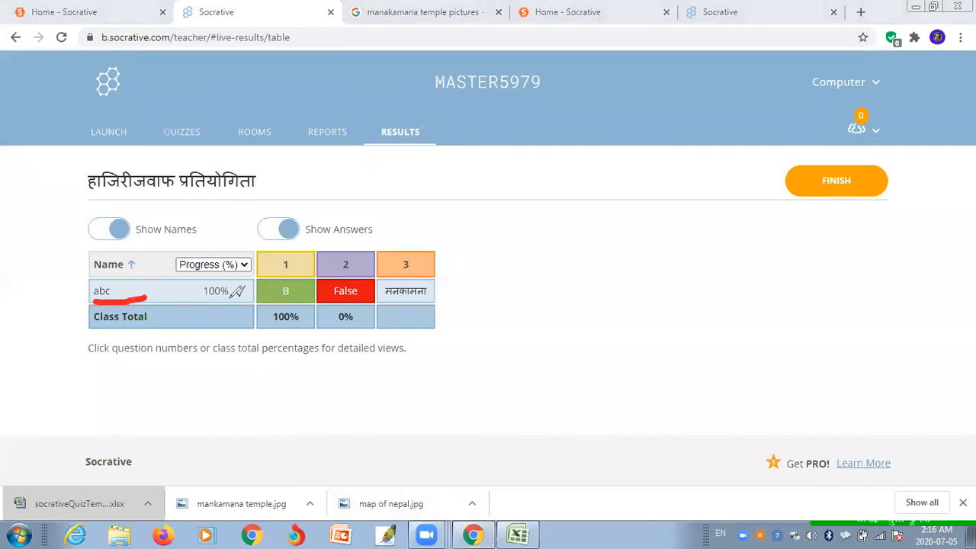
left_click_drag(204, 297, 246, 297)
left_click(292, 261)
left_click(307, 296)
left_click_drag(254, 327, 311, 309)
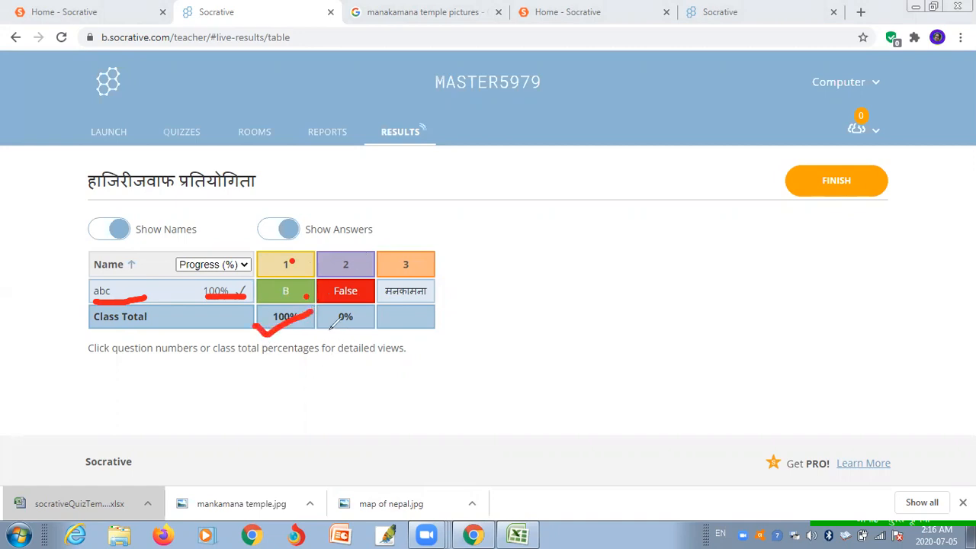
left_click_drag(328, 329, 374, 308)
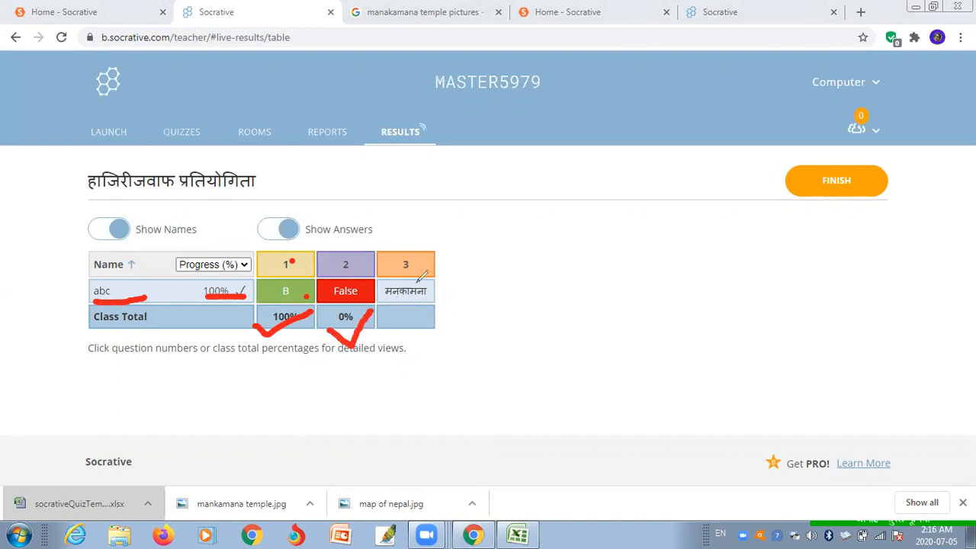